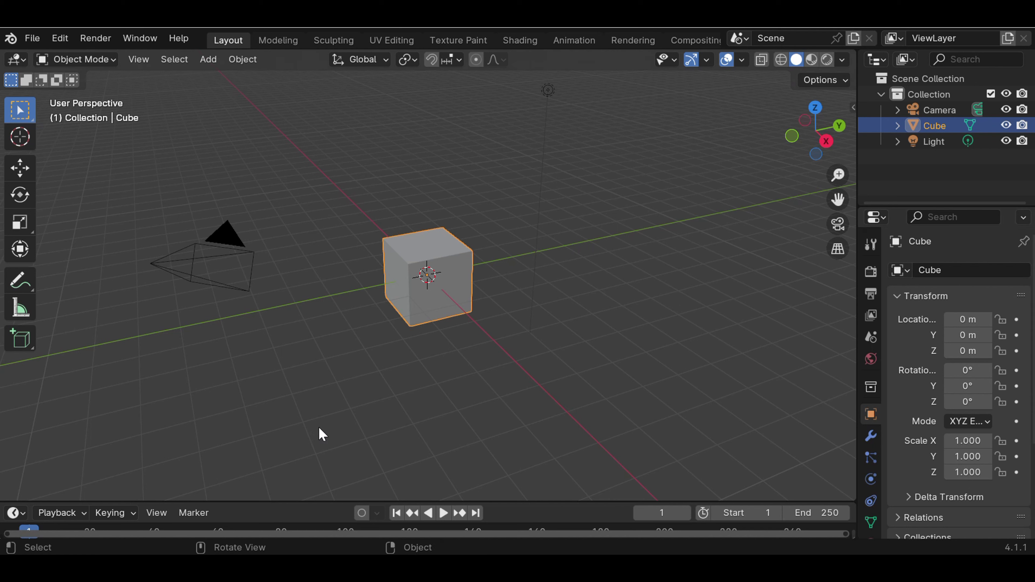
- Turn on the Screencast Keys display, with its settings collapsed and the sidebar narrowed
click(231, 385)
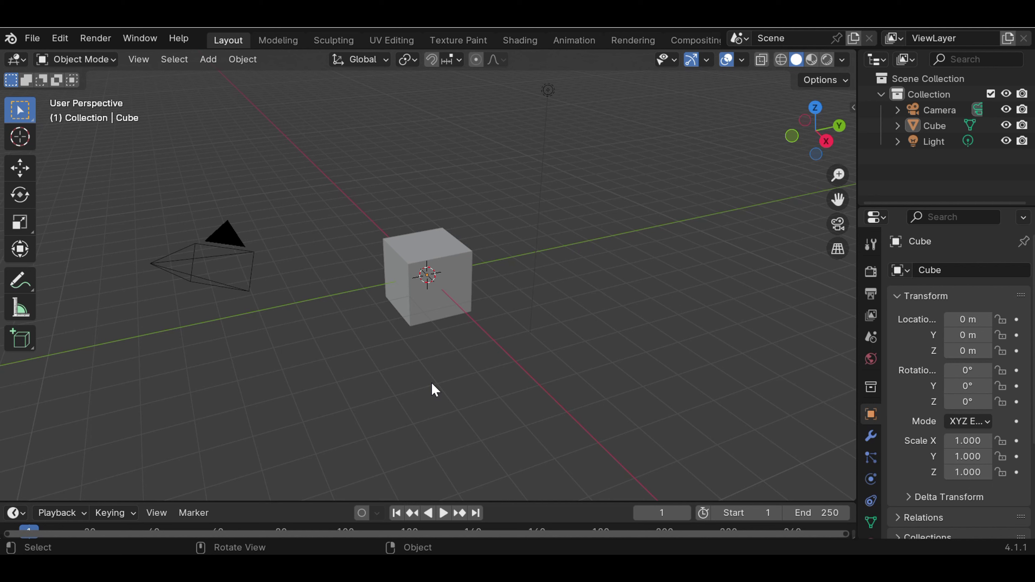
key(n)
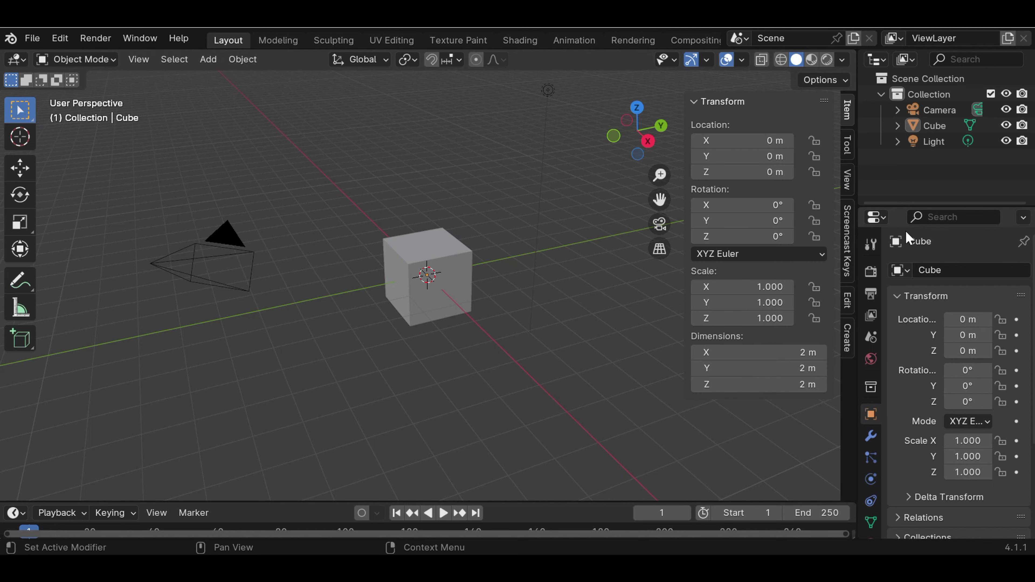
click(848, 243)
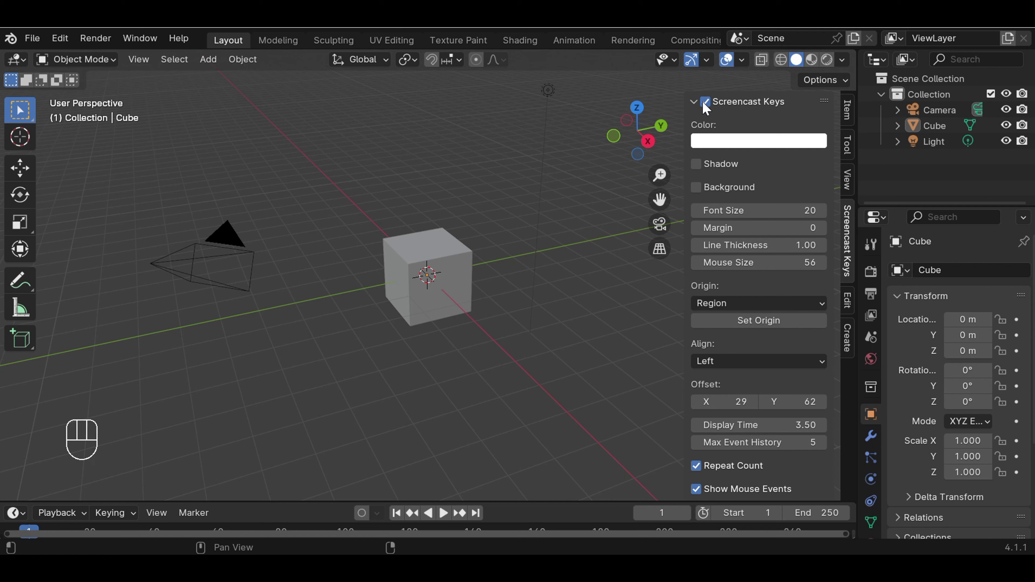
click(694, 103)
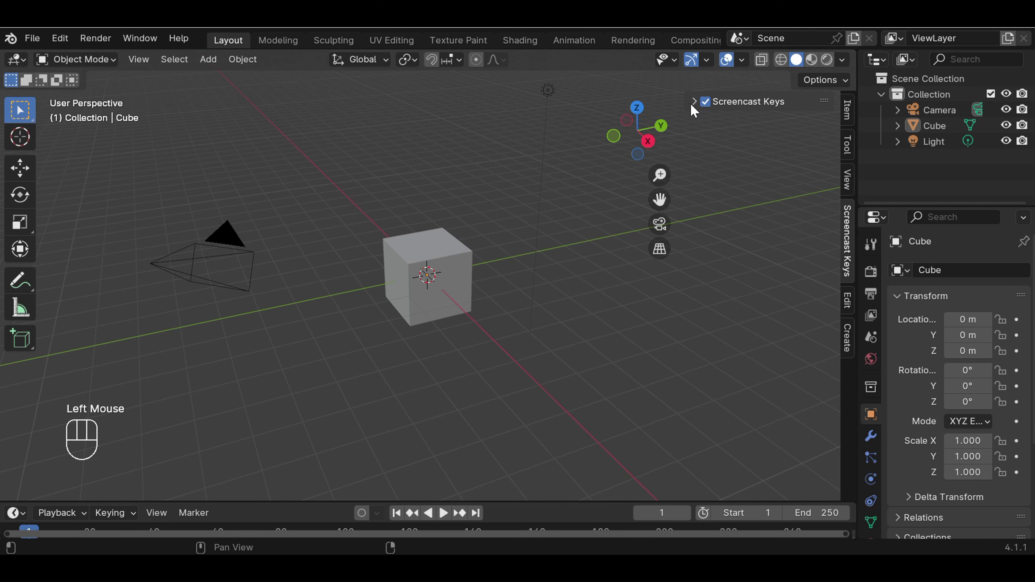
drag(688, 109, 802, 113)
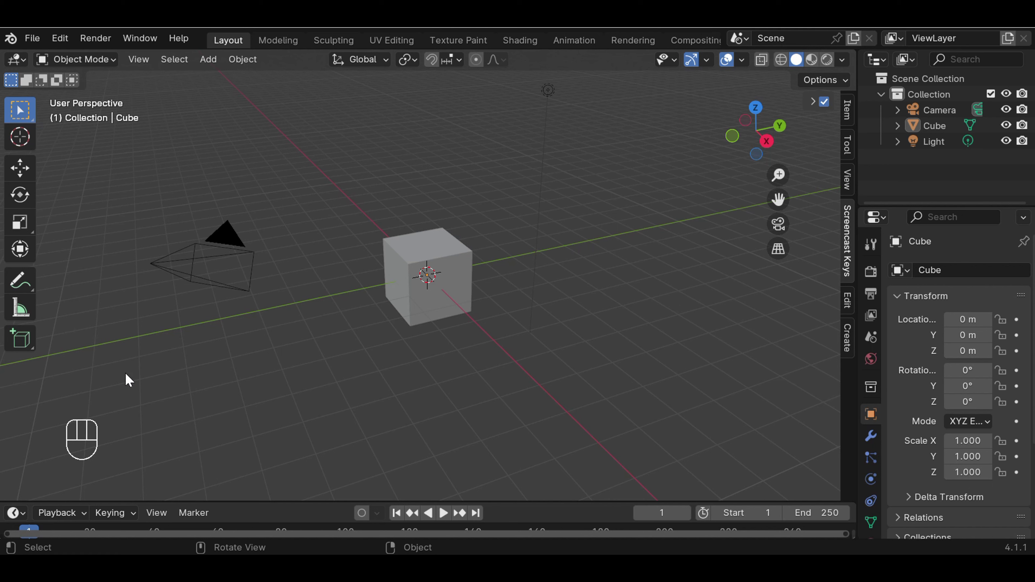
click(325, 349)
middle_click(377, 361)
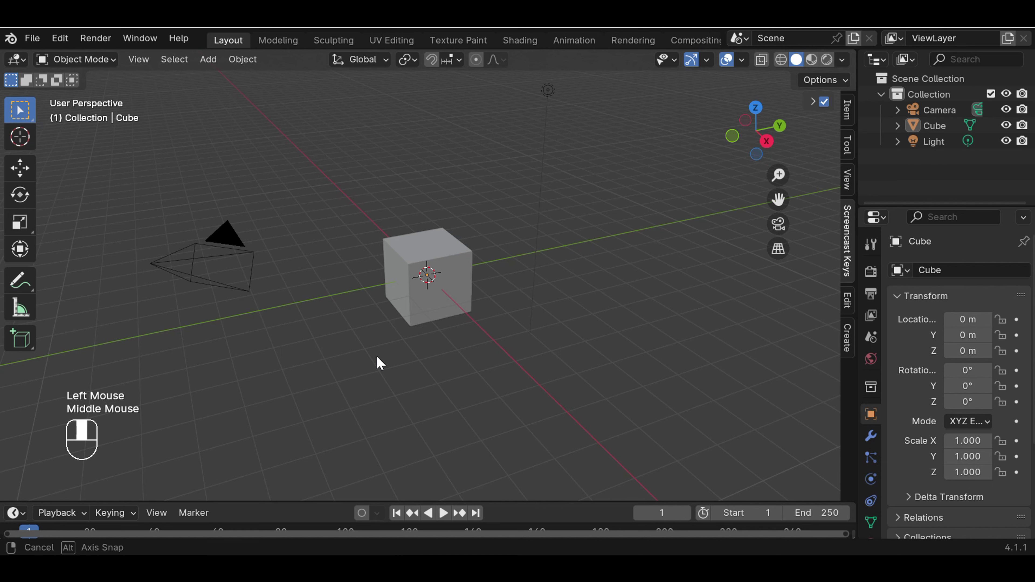
right_click(579, 318)
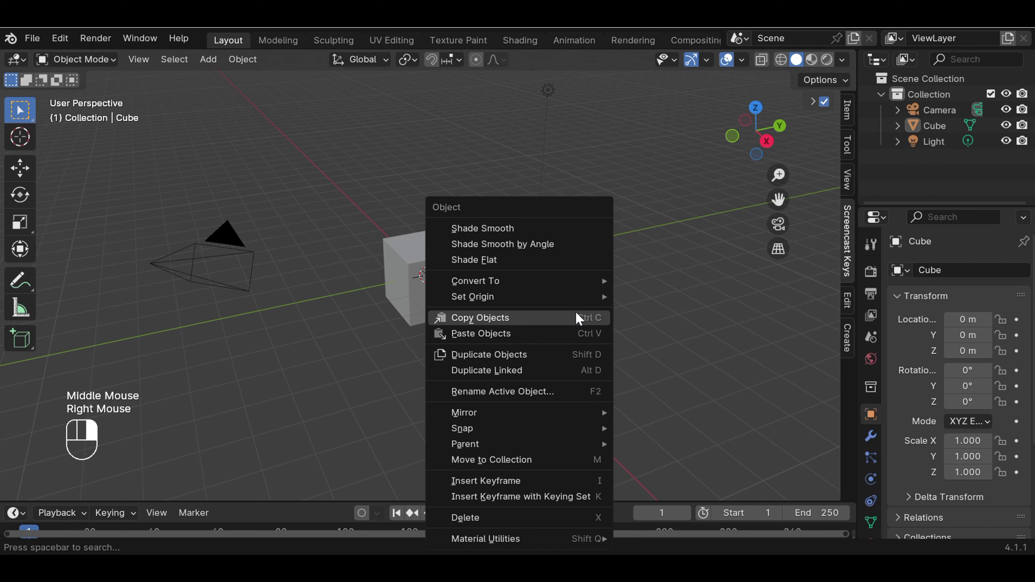
click(671, 285)
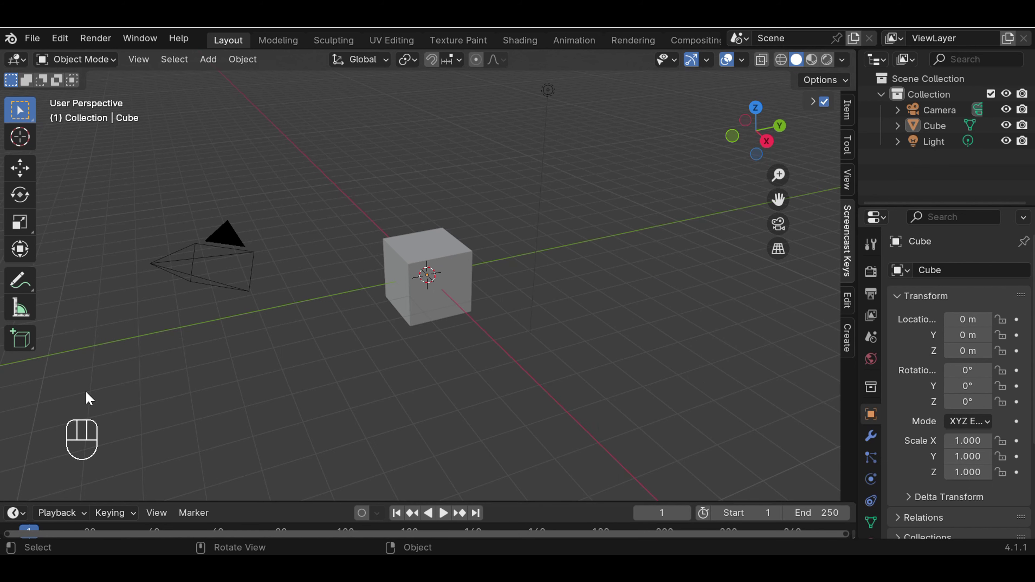
- Delete the default cube and add a cylinder mesh at the world origin
click(458, 267)
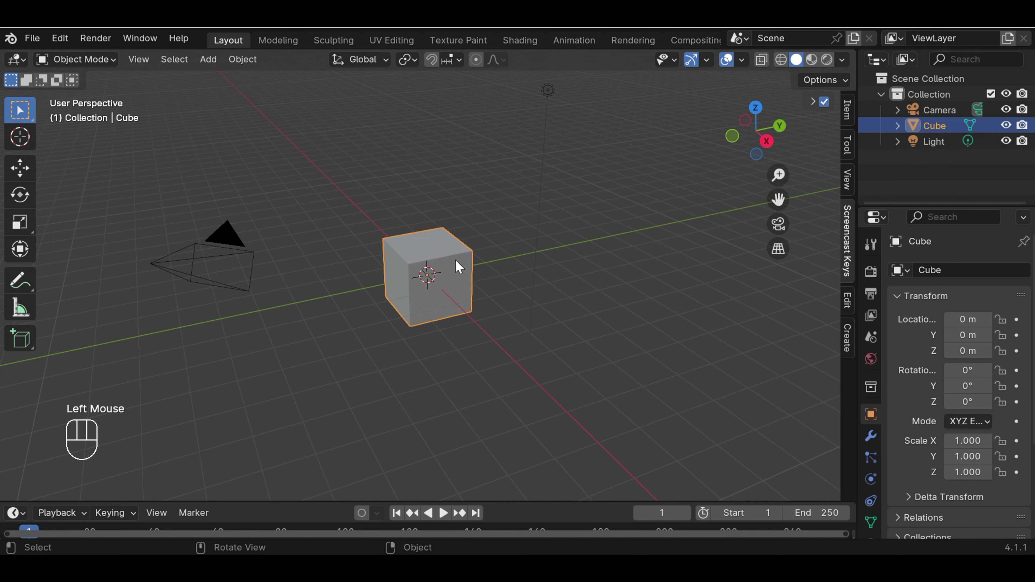
key(Delete)
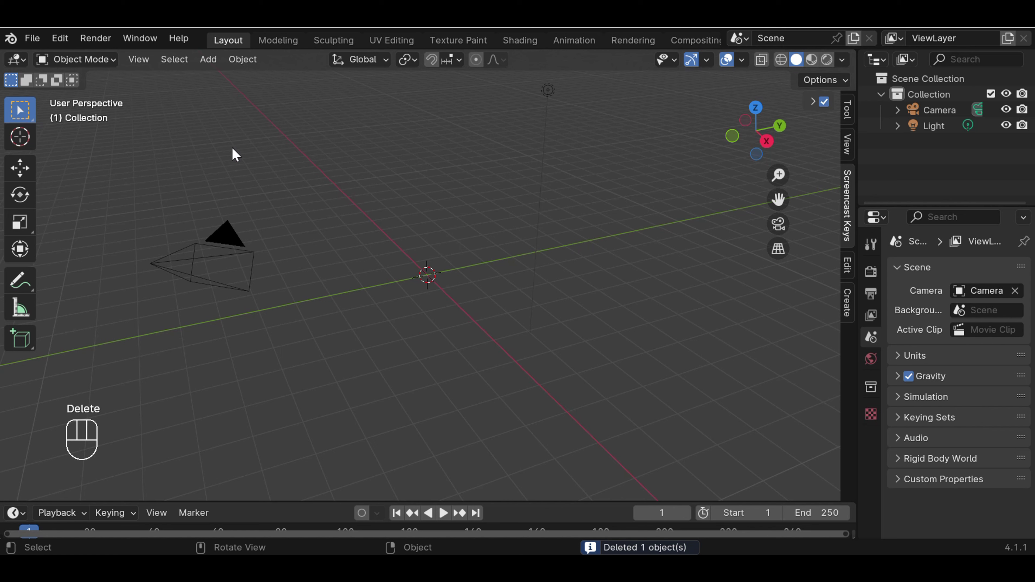
click(209, 60)
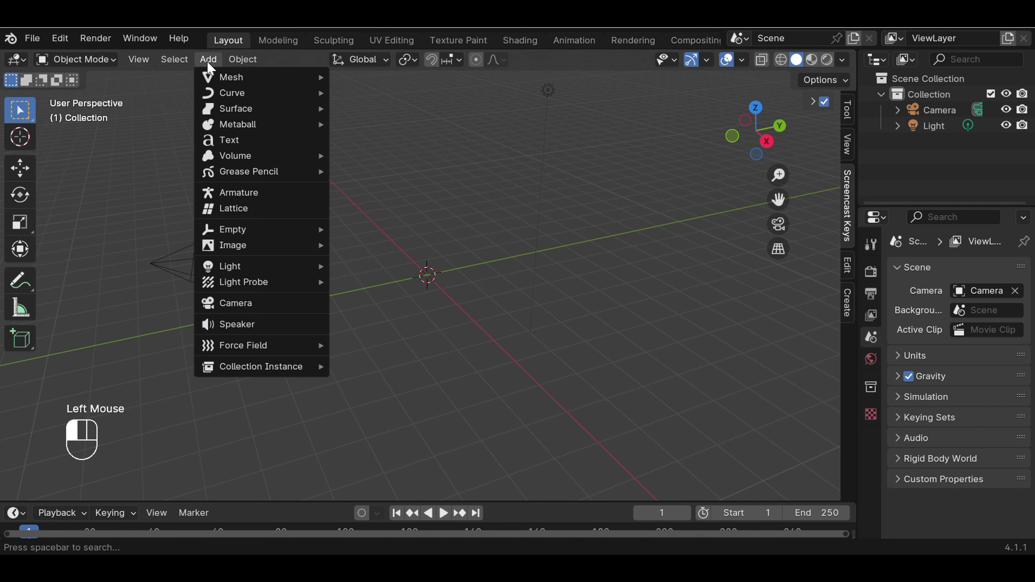
mouse_move(216, 82)
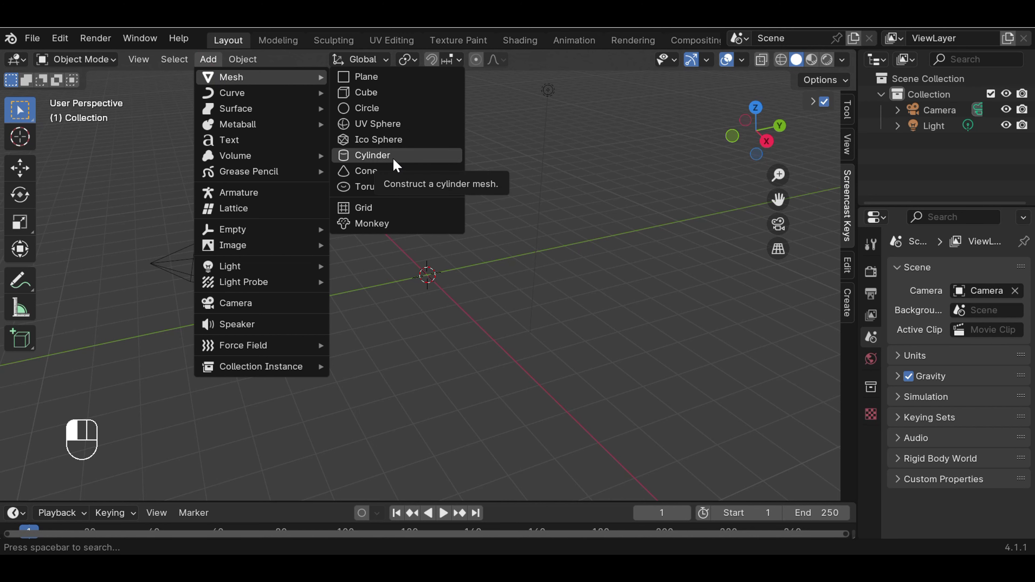
click(396, 165)
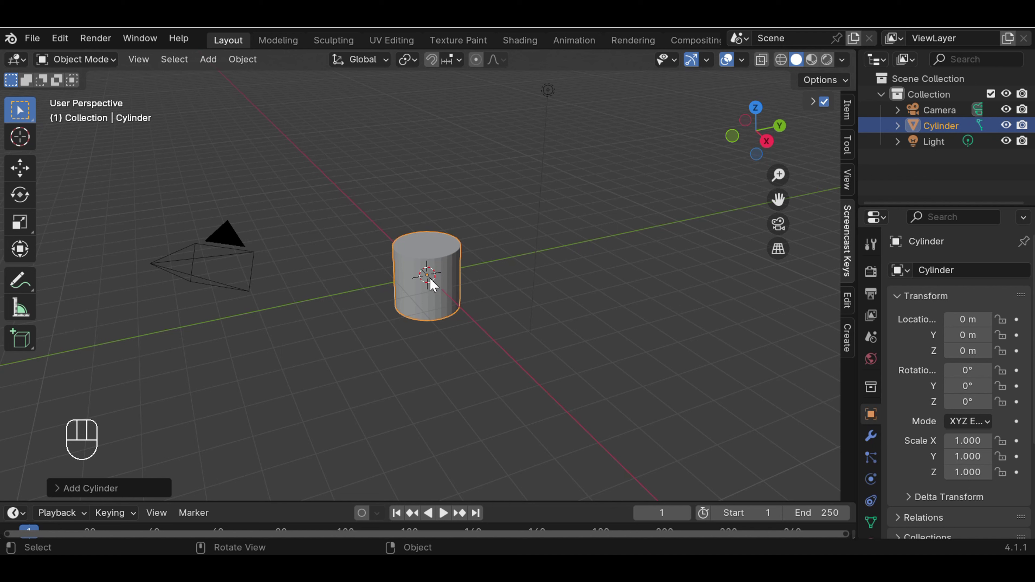
click(140, 61)
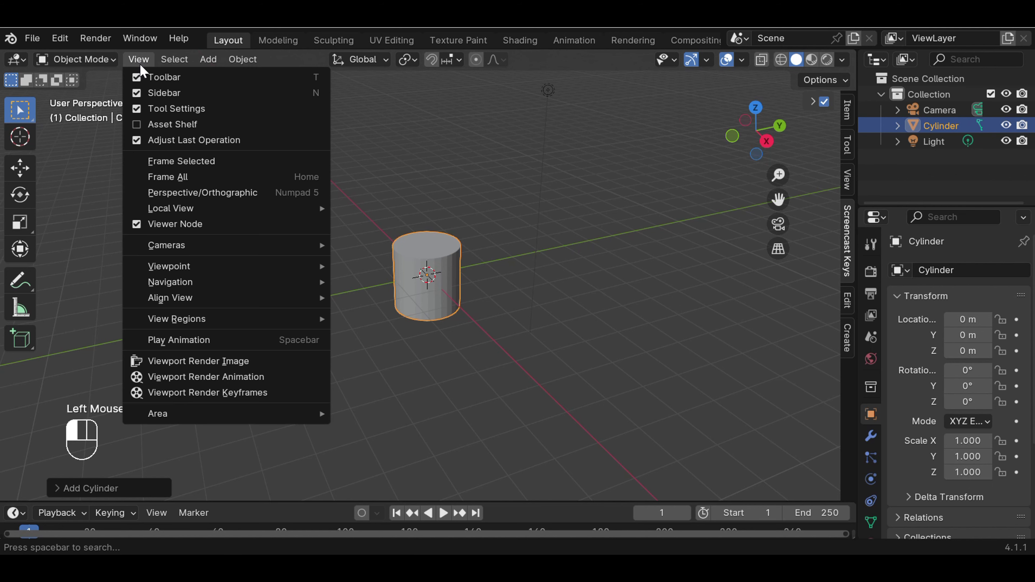
mouse_move(181, 267)
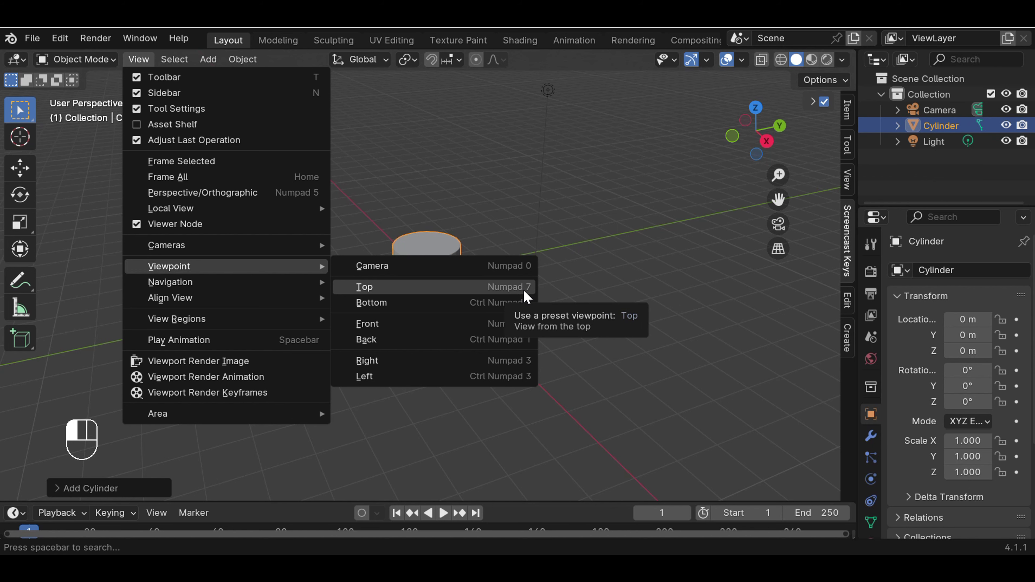
click(587, 338)
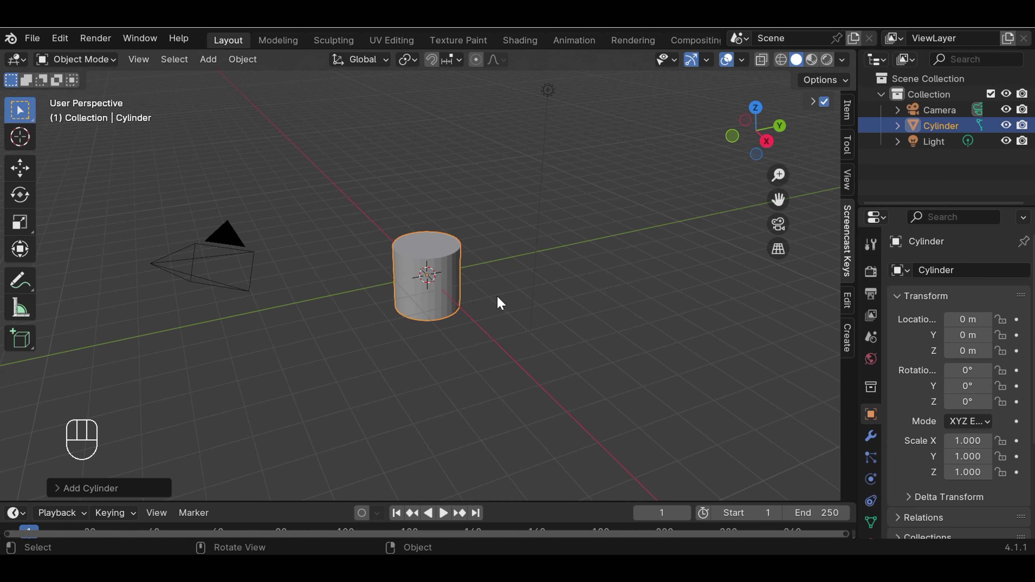
- Scale the cylinder up uniformly to about 3.34 on all axes
key(KP_7)
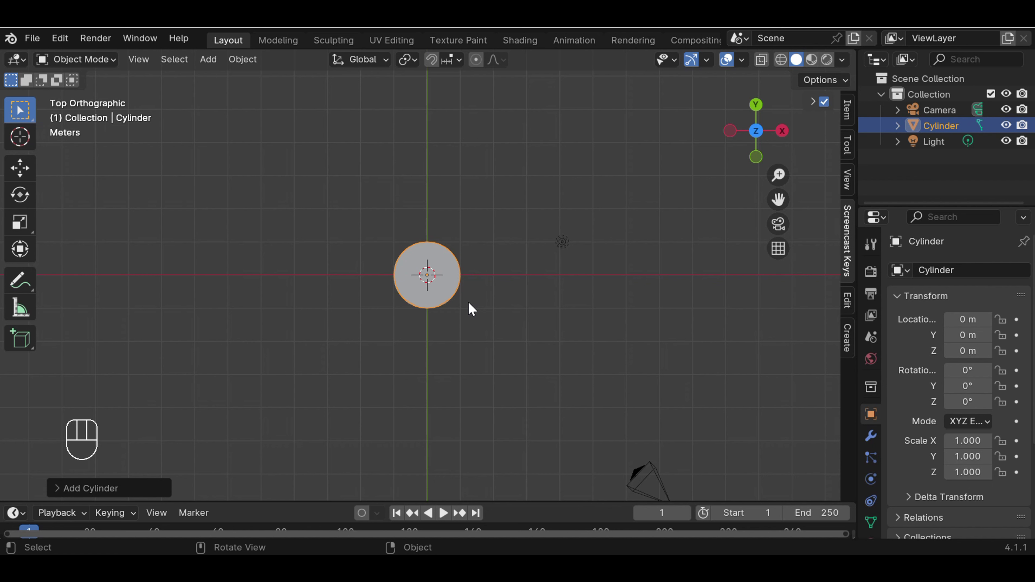
key(s)
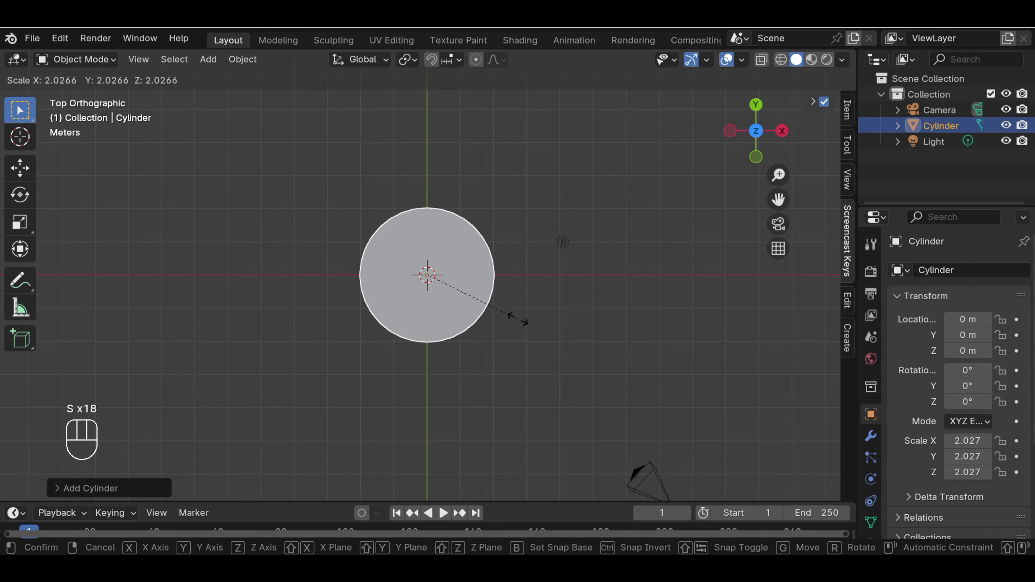
click(581, 345)
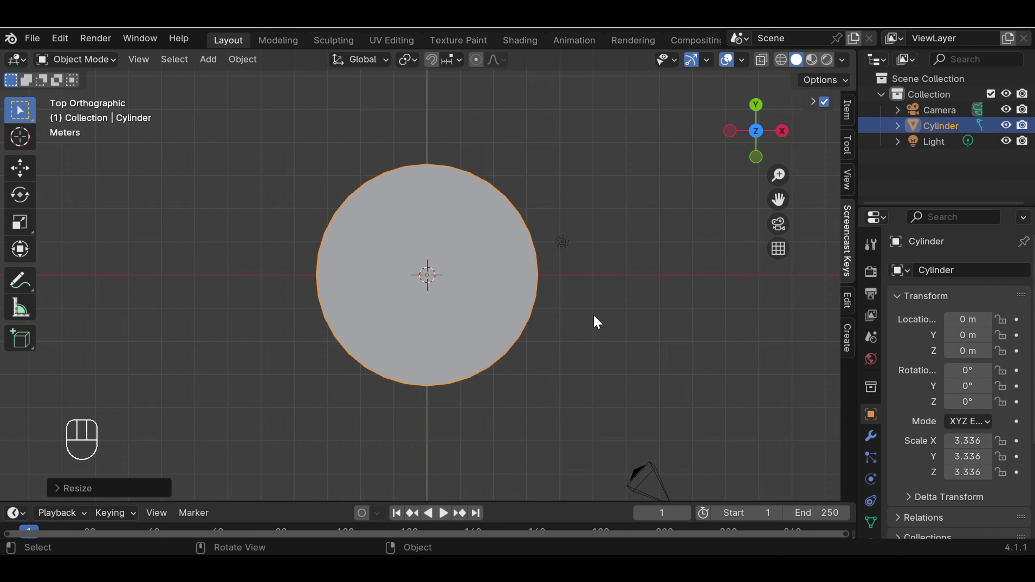
- Flatten the cylinder by scaling it along the Z axis by a factor of about 0.49, and deselect it
key(KP_1)
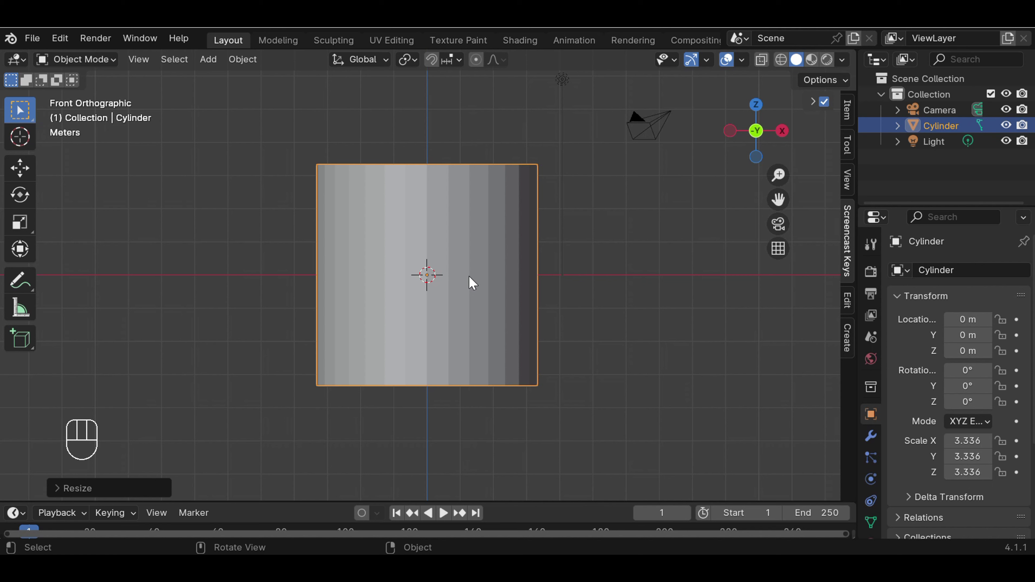
key(s)
key(s)
key(s)
key(s)
key(s)
key(s)
key(s)
key(s)
key(s)
key(s)
key(s)
key(s)
key(s)
key(s)
key(s)
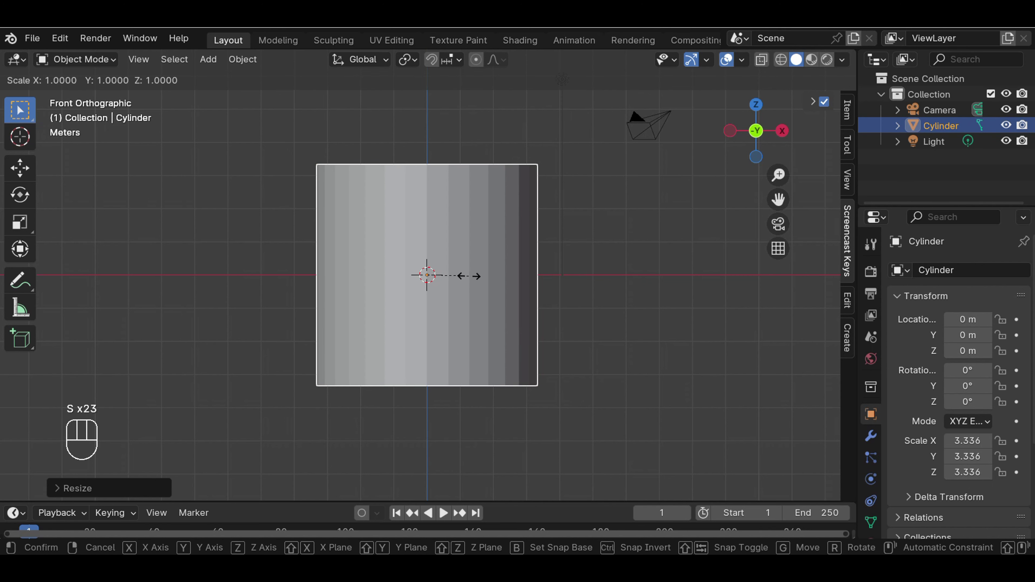
key(z)
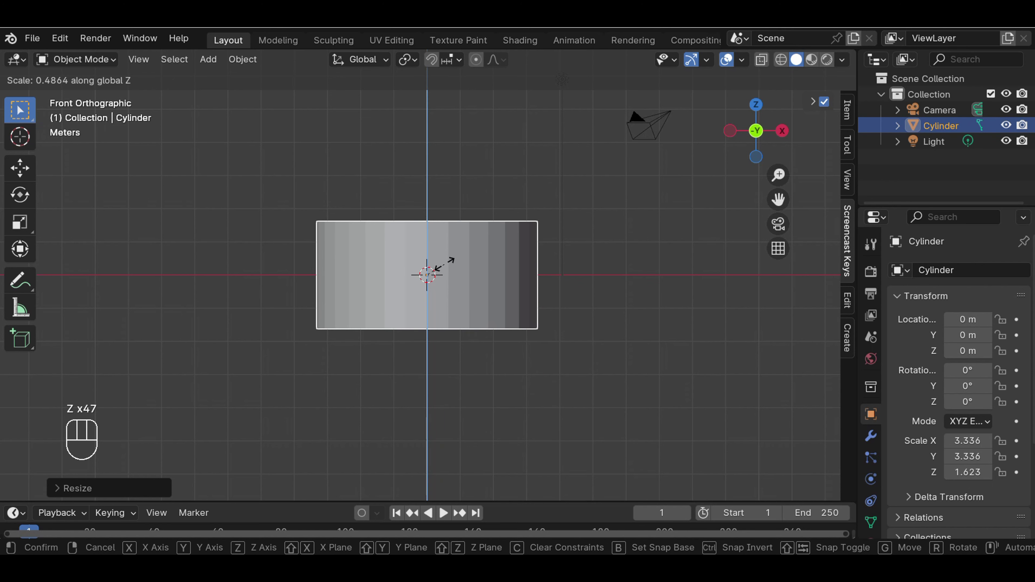
click(450, 261)
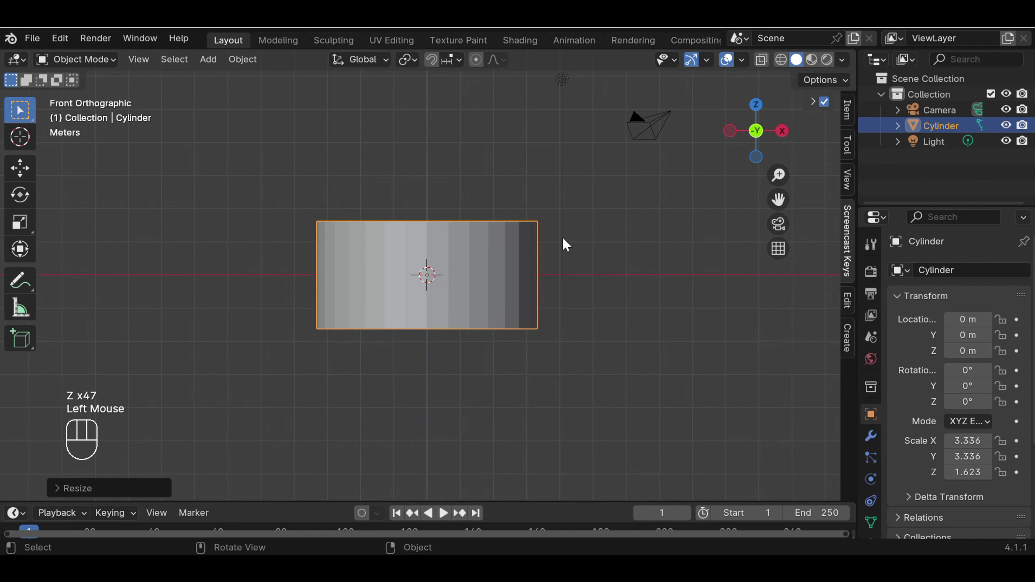
click(631, 241)
- Enter Edit Mode on the cylinder and deselect all of its geometry
middle_drag(444, 171, 453, 264)
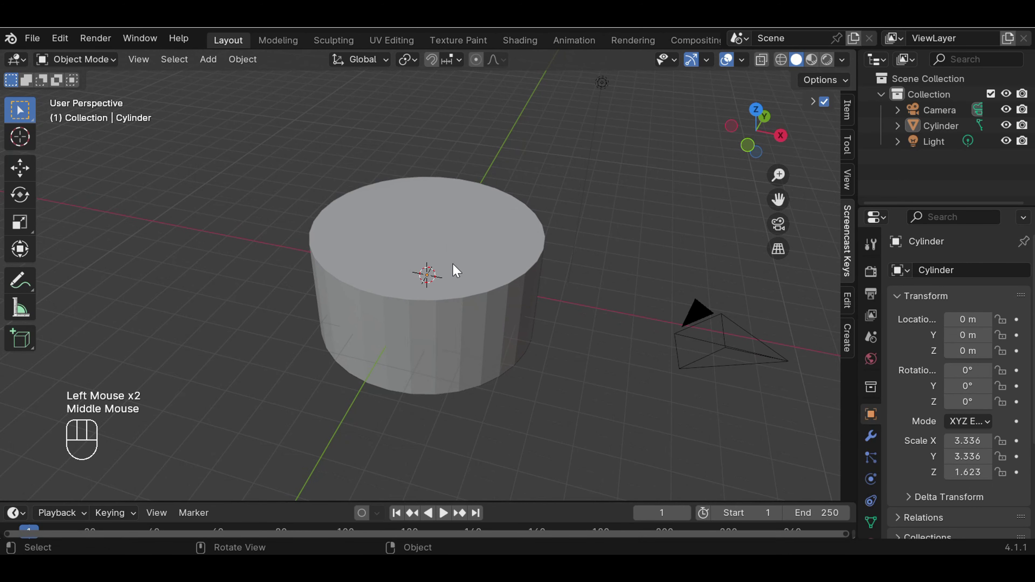
click(446, 281)
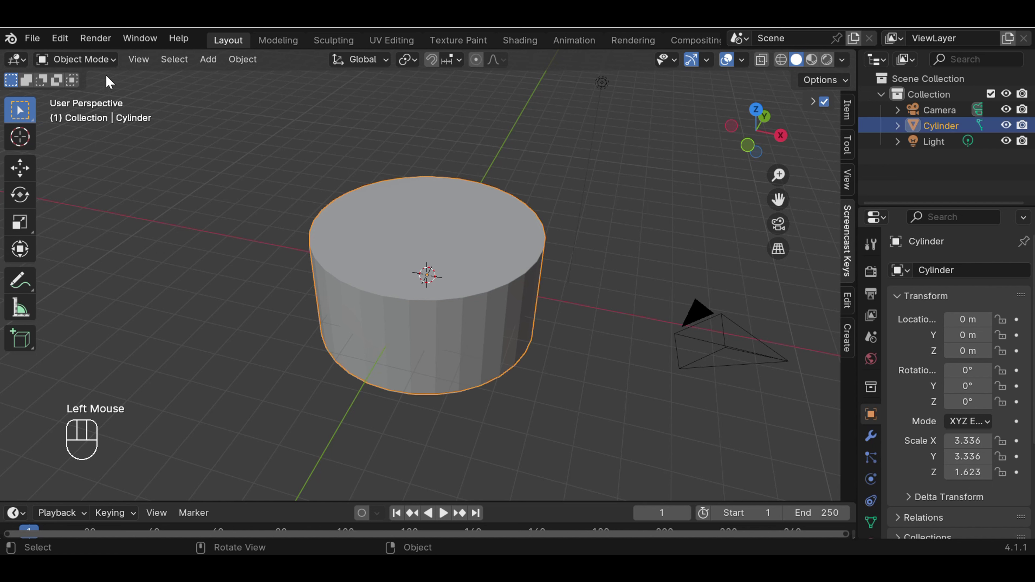
click(111, 68)
click(107, 95)
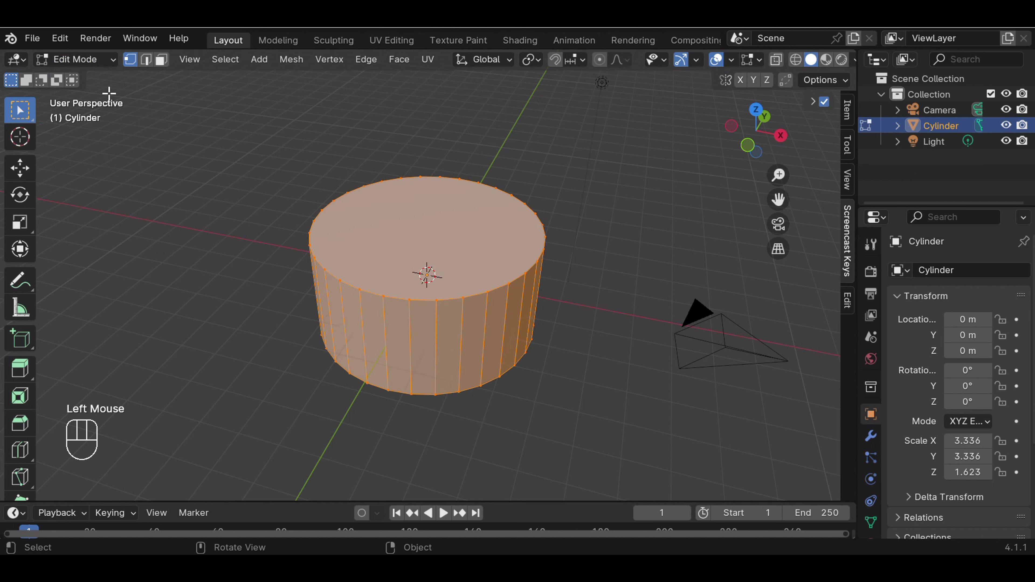
double_click(617, 238)
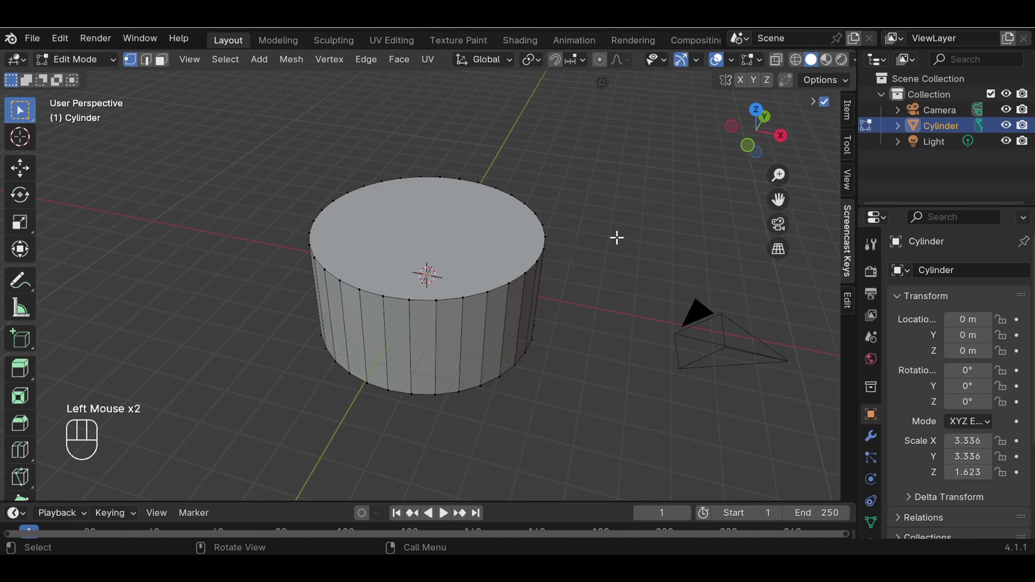
- Switch to edge selection and select the whole edge loop around the cylinder's top rim
scroll(617, 238, up, 2)
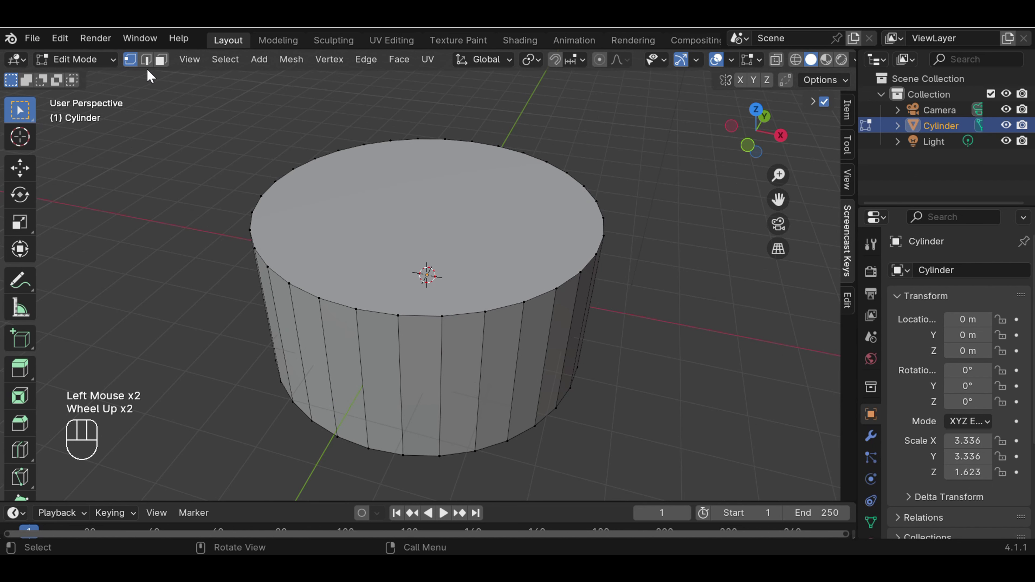
click(146, 60)
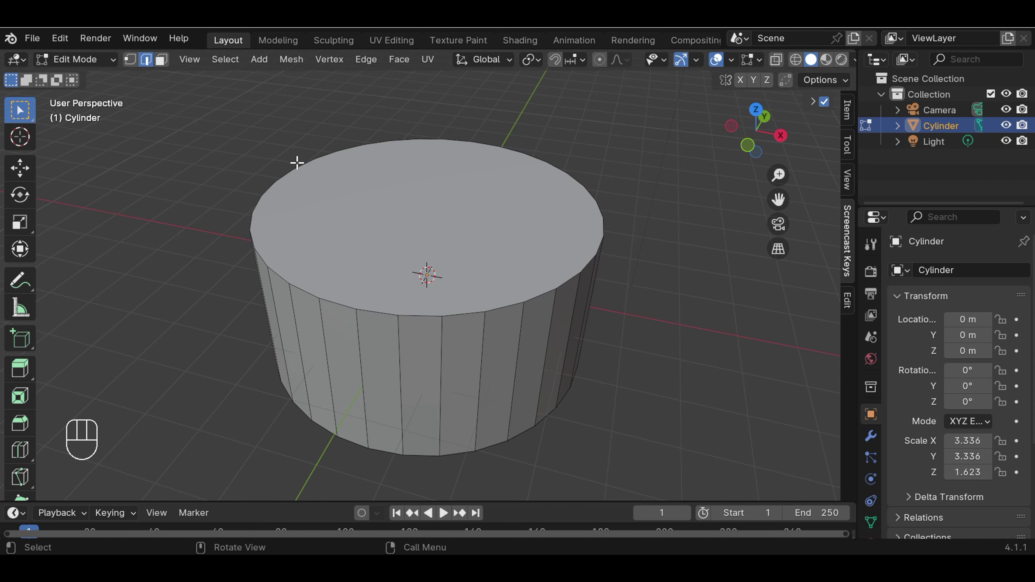
click(460, 314)
alt+click(470, 315)
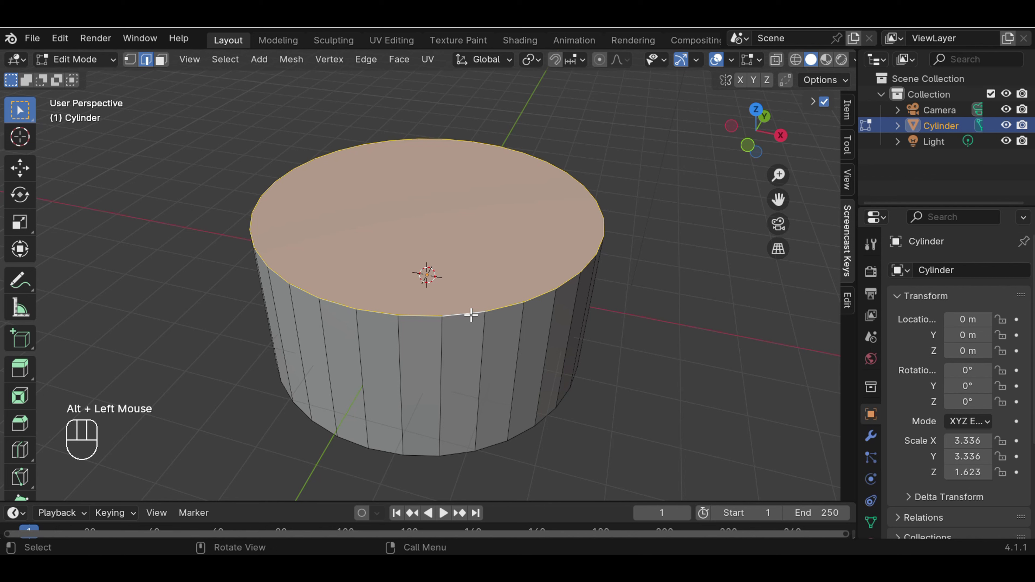
- Bevel the selected top rim edge loop about 0.37 m wide with 10 segments, and deselect it
scroll(475, 304, down, 1)
scroll(475, 304, down, 1)
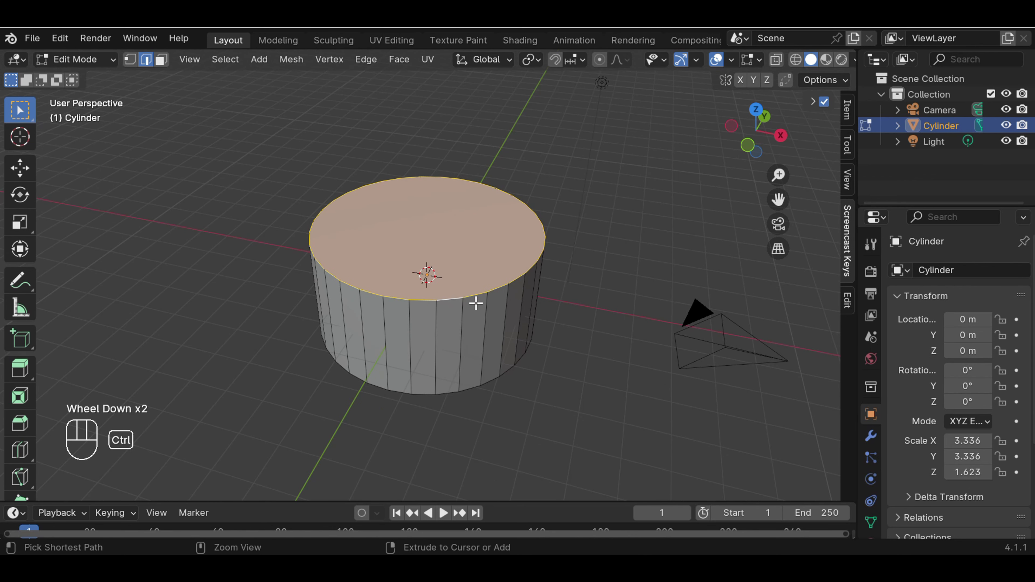
key(ctrl+b)
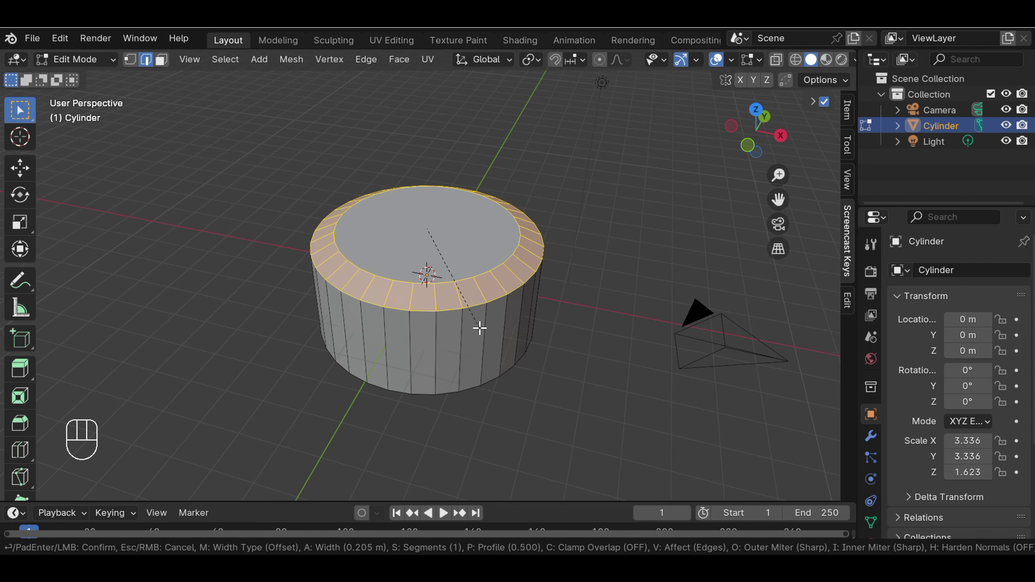
scroll(479, 328, up, 6)
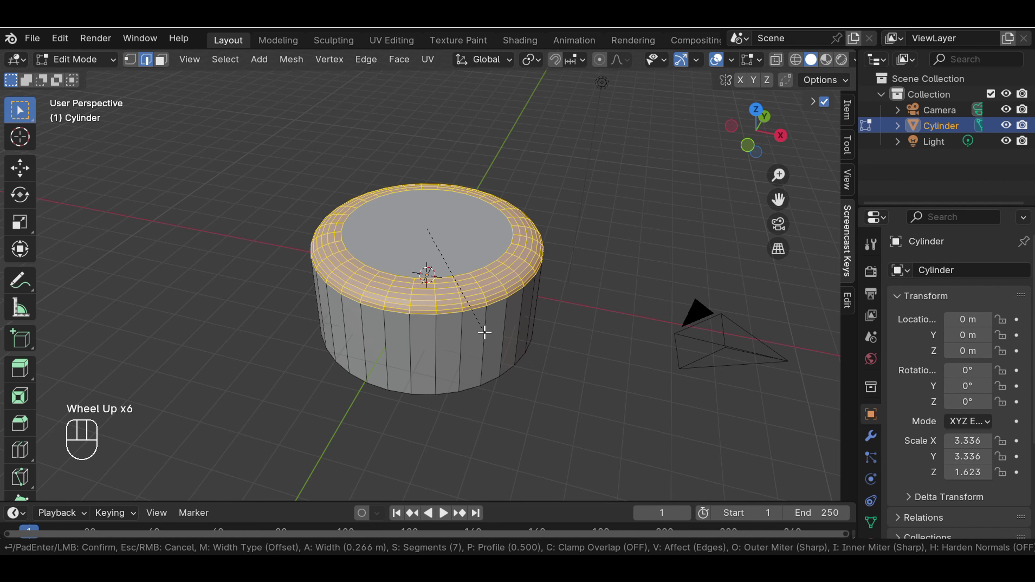
scroll(485, 334, up, 2)
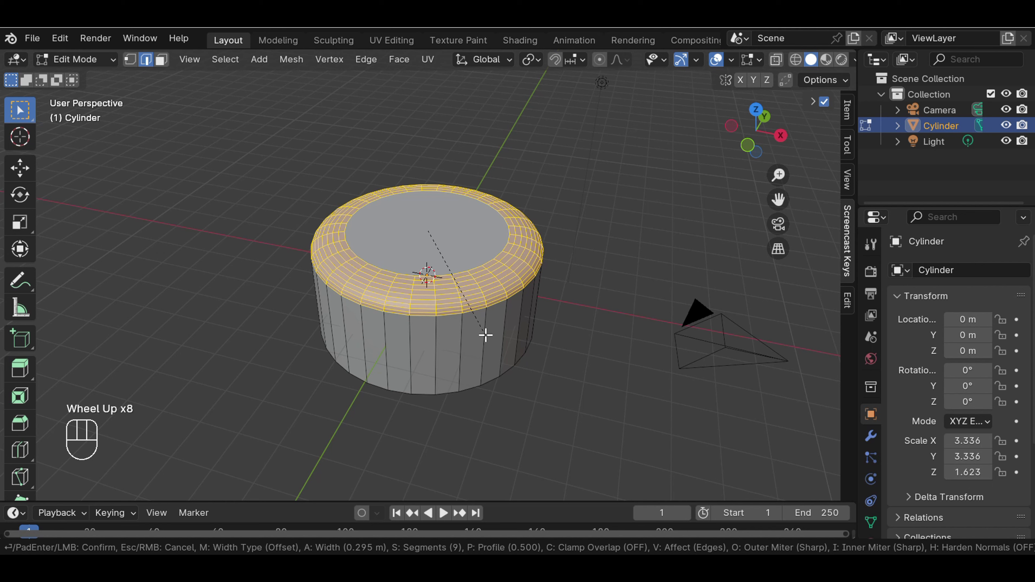
scroll(485, 335, up, 1)
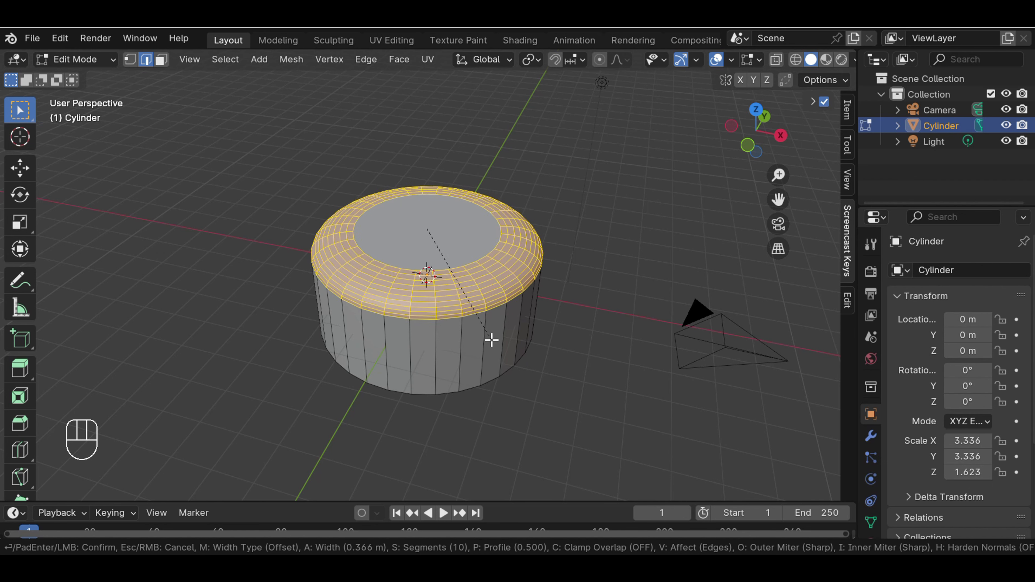
click(491, 340)
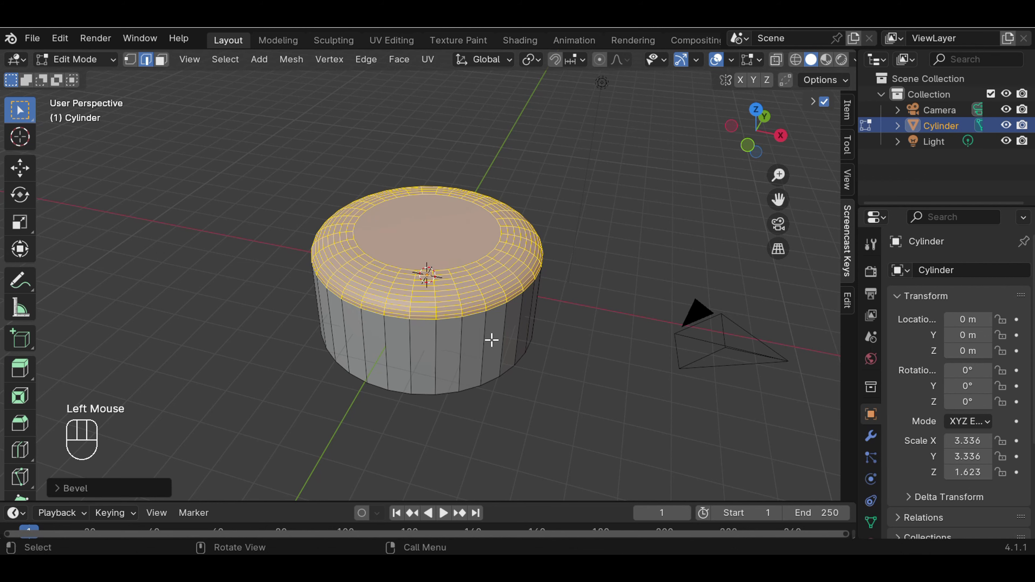
click(491, 340)
click(562, 318)
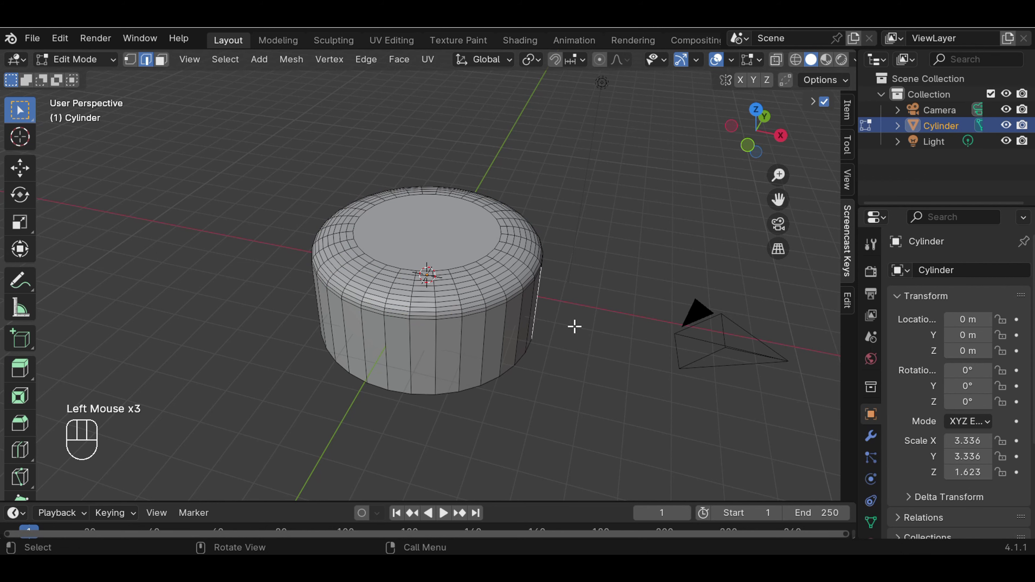
- Select the edge loop around the cylinder's bottom rim, bevel it about 0.29 m wide with 18 segments, and deselect it
middle_drag(575, 326, 575, 192)
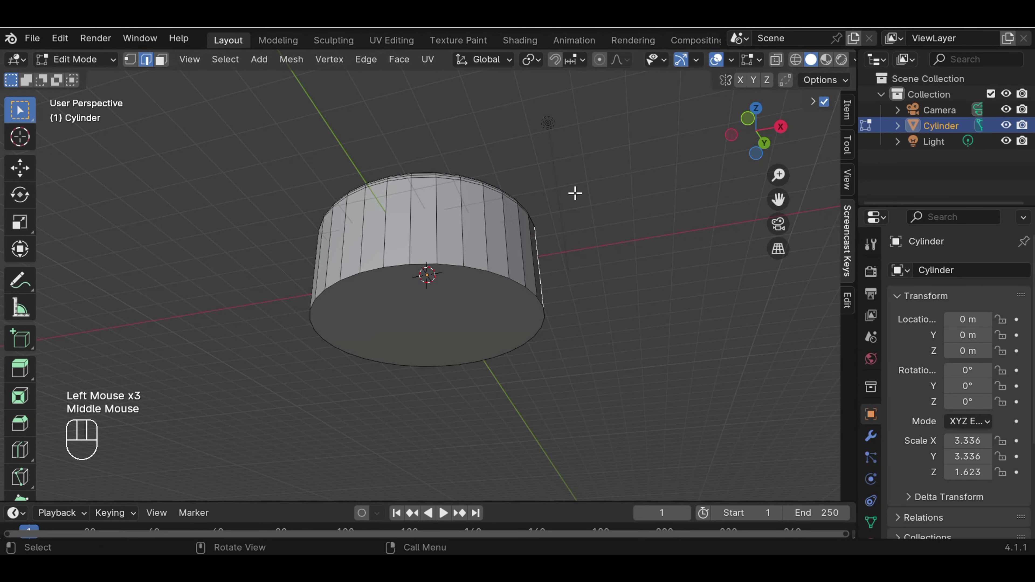
click(474, 268)
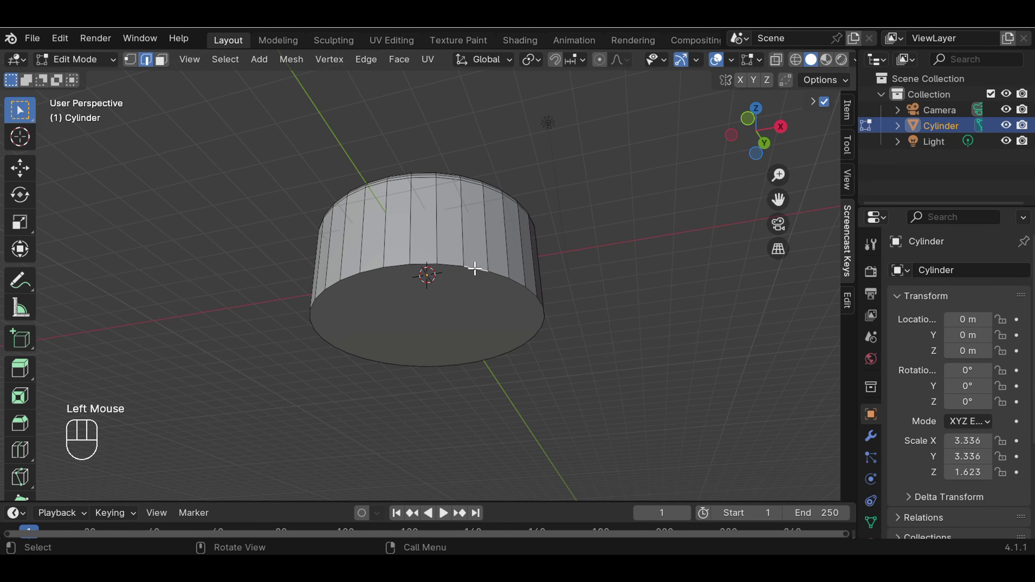
alt+click(474, 268)
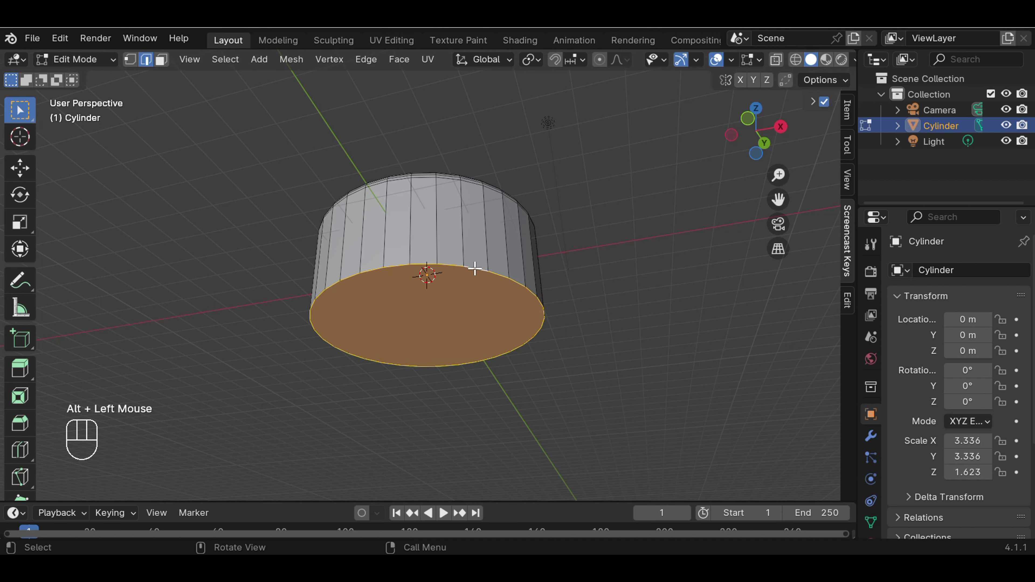
key(ctrl+b)
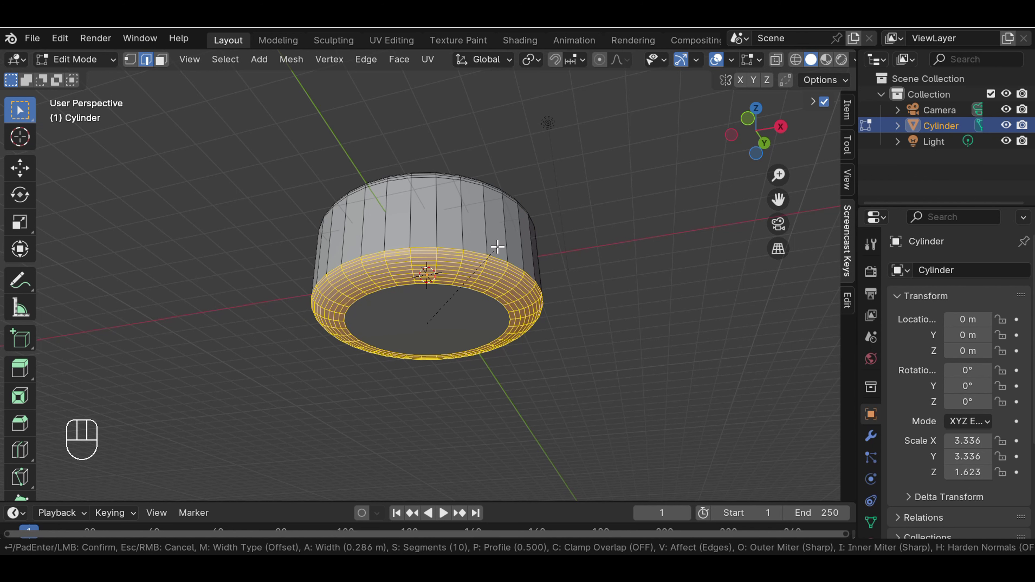
scroll(497, 247, up, 8)
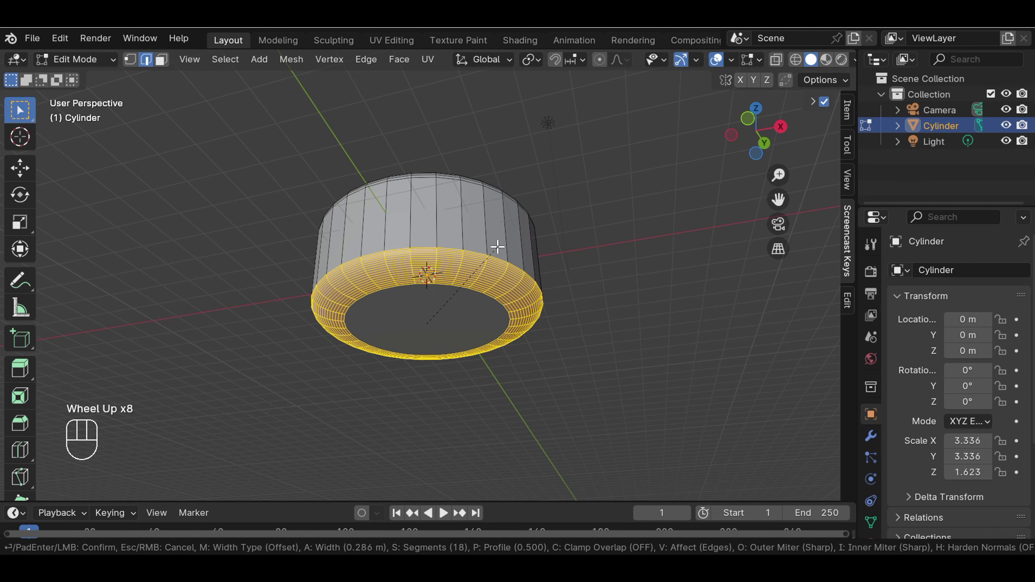
click(498, 247)
click(498, 246)
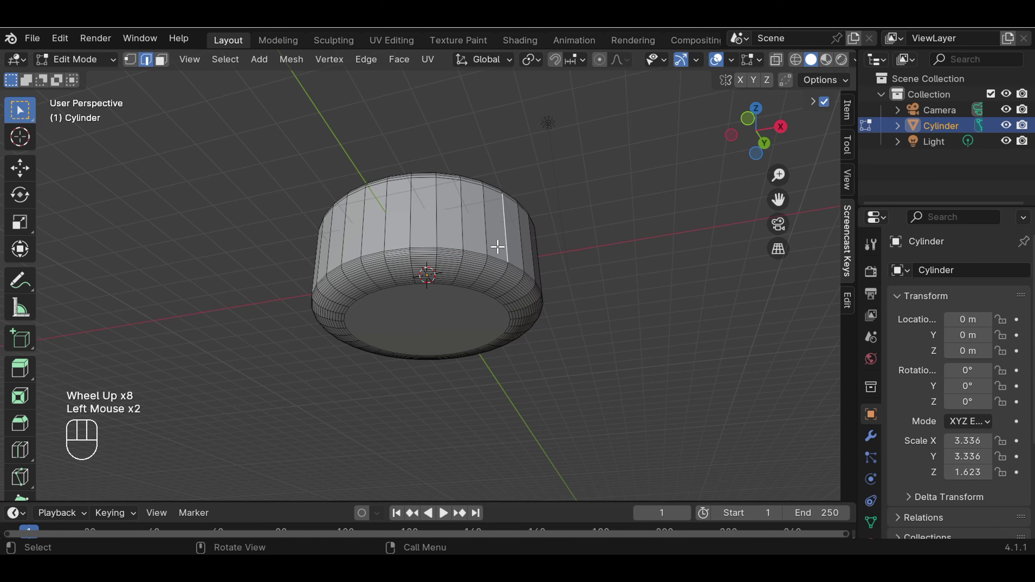
click(642, 265)
- In face selection, extrude the flat bottom face inward by about 0.35 m, and deselect it
scroll(619, 274, up, 3)
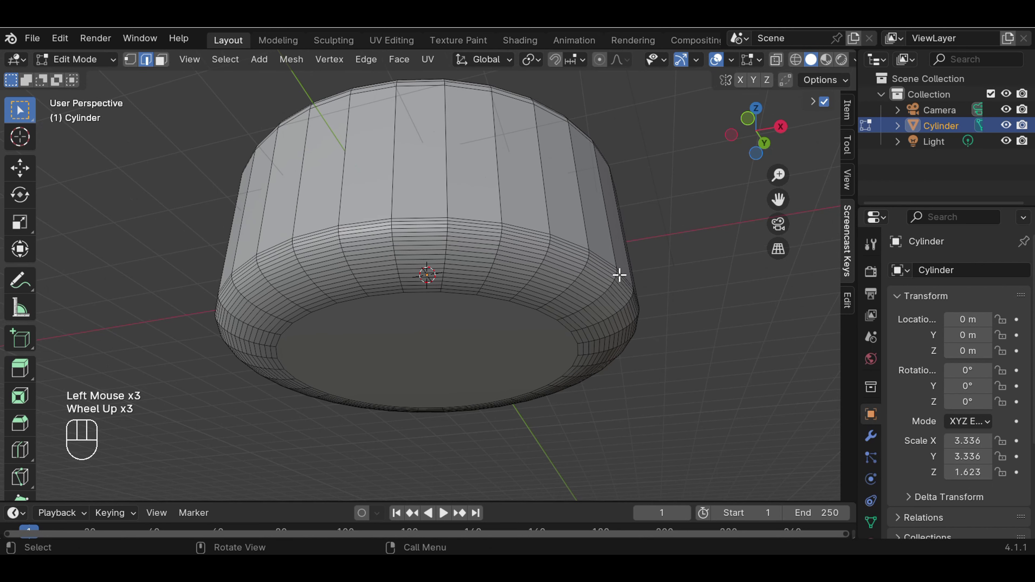
scroll(619, 273, down, 1)
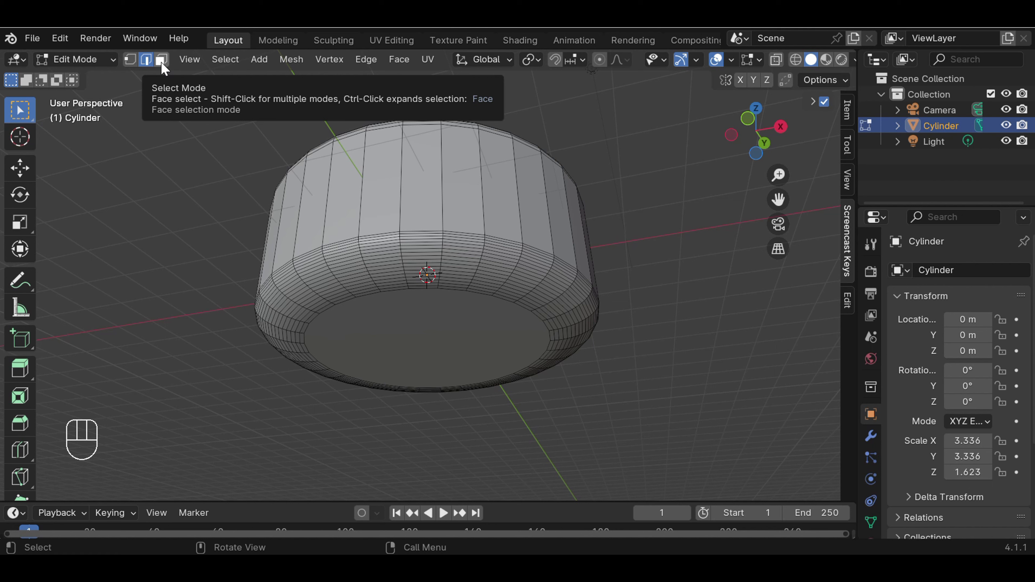
click(162, 60)
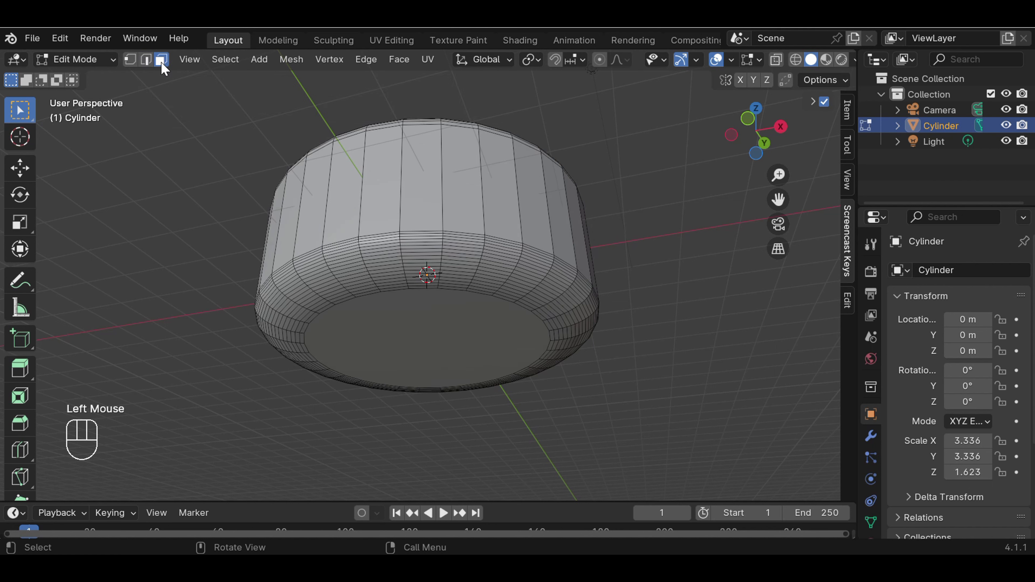
click(438, 312)
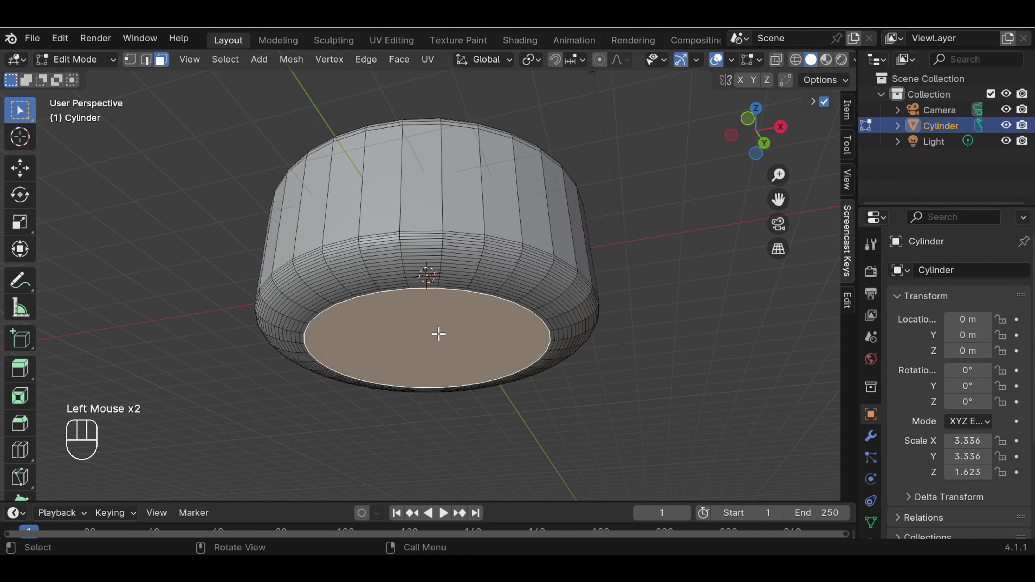
key(e)
key(e)
key(e)
key(e)
key(e)
key(e)
key(e)
key(e)
key(e)
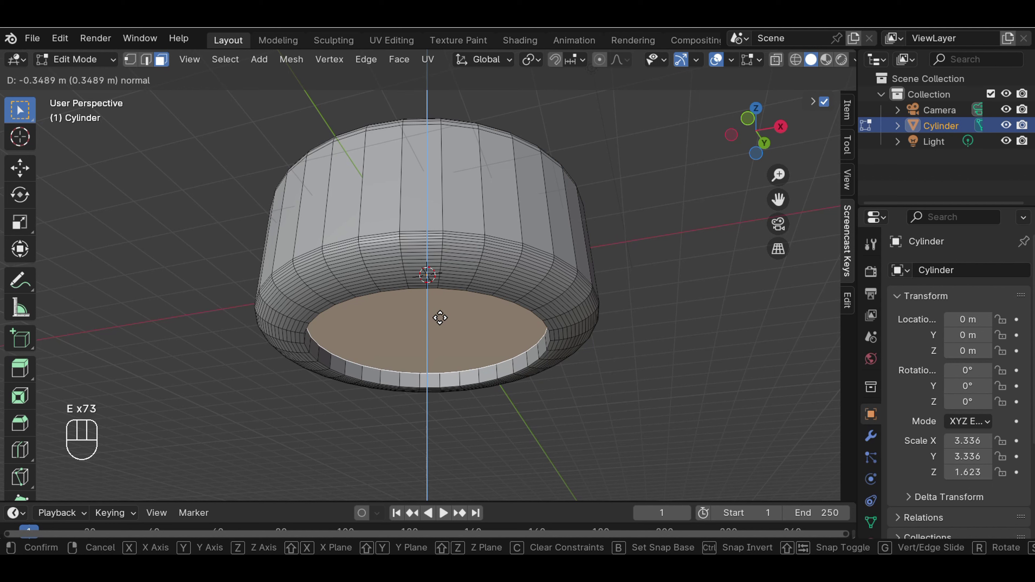
click(440, 318)
click(615, 265)
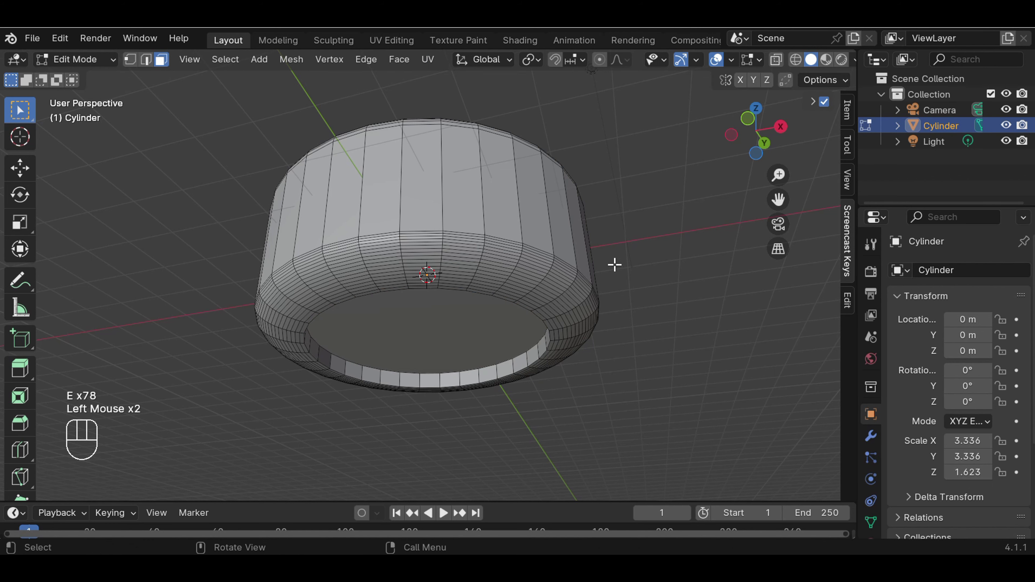
- Show the body in wireframe from the front and return to Object Mode with nothing selected
scroll(577, 200, down, 2)
middle_drag(578, 200, 626, 304)
scroll(568, 332, down, 2)
scroll(567, 331, up, 4)
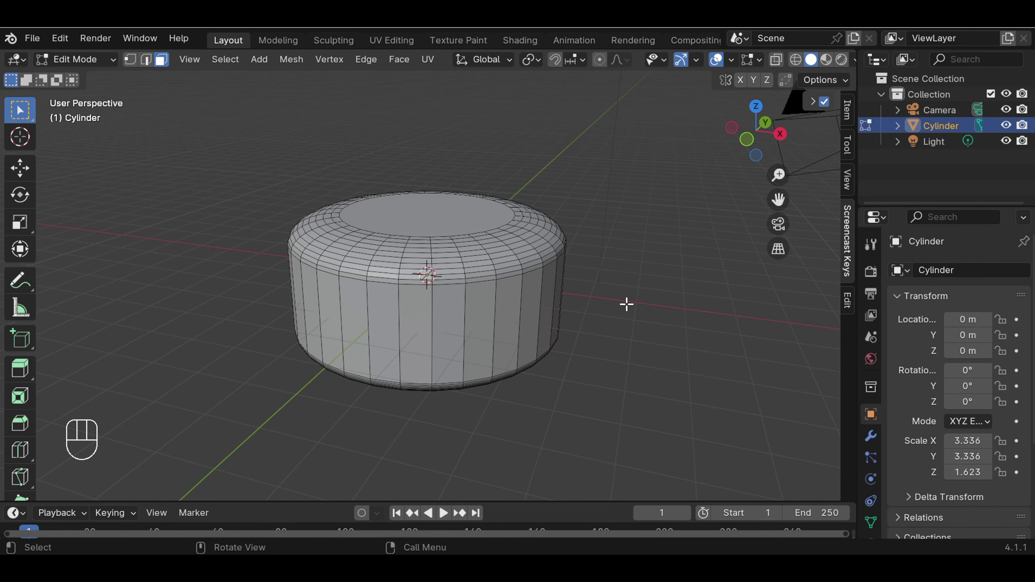
key(KP_1)
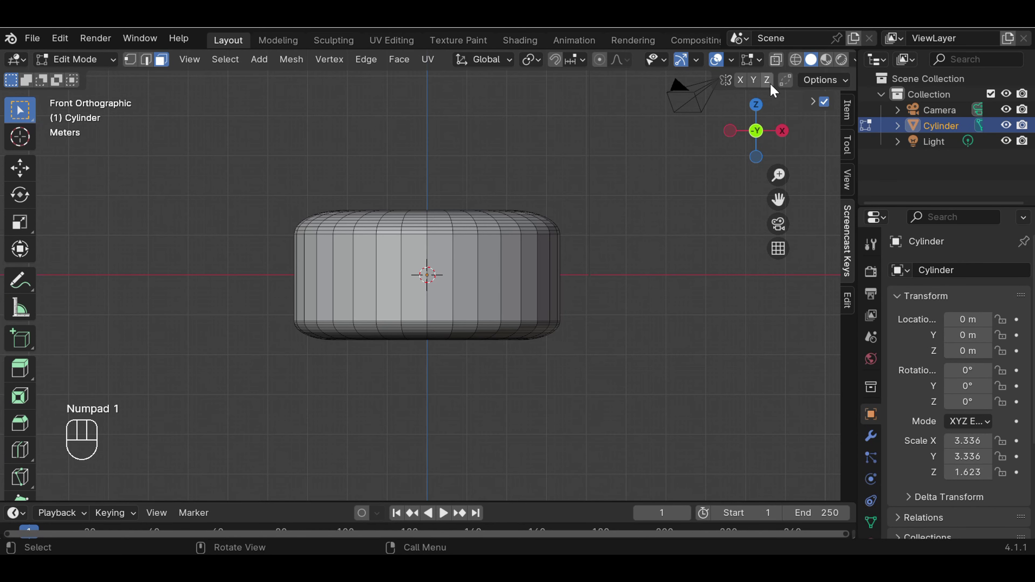
click(796, 63)
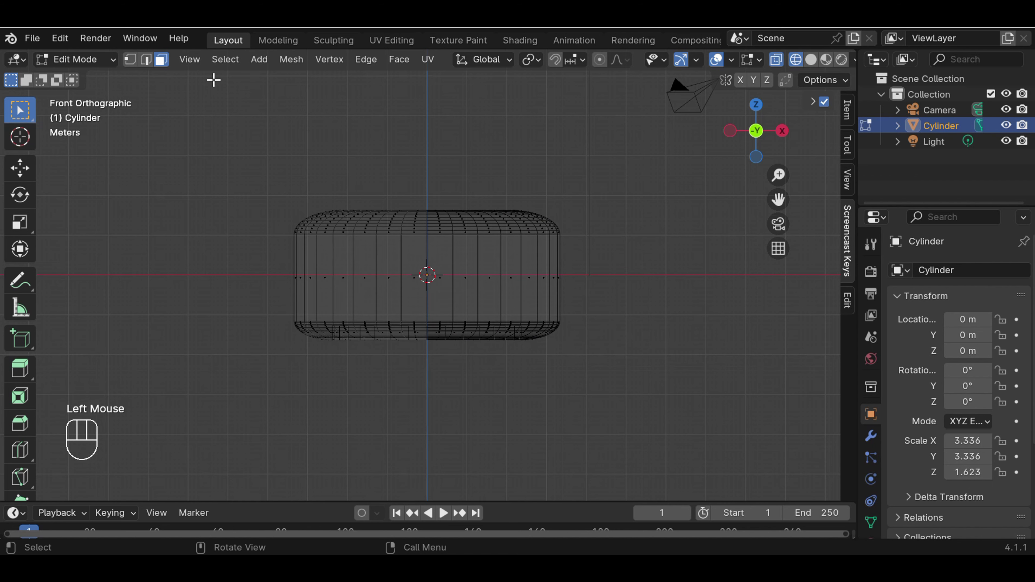
click(100, 60)
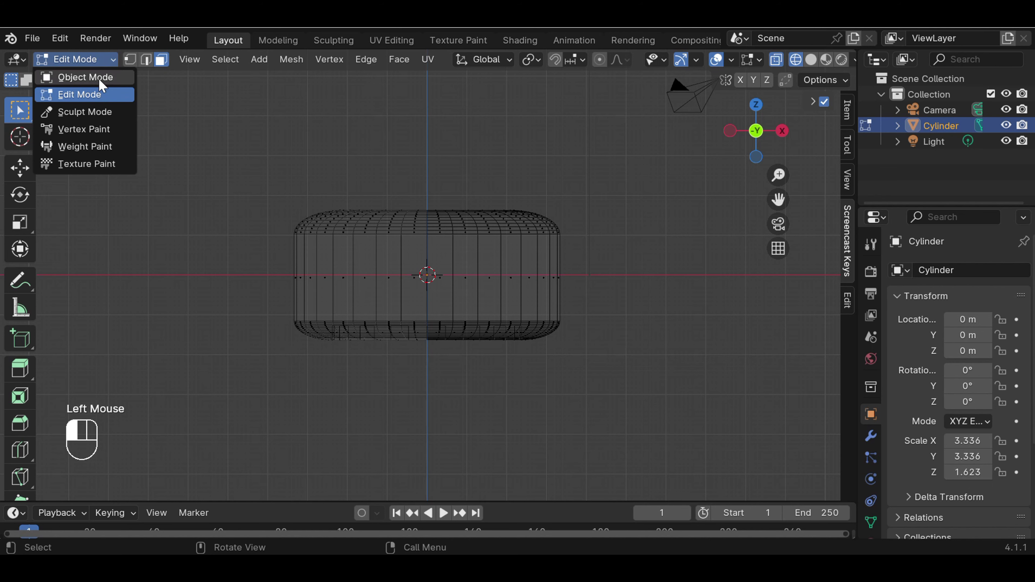
click(85, 76)
click(450, 162)
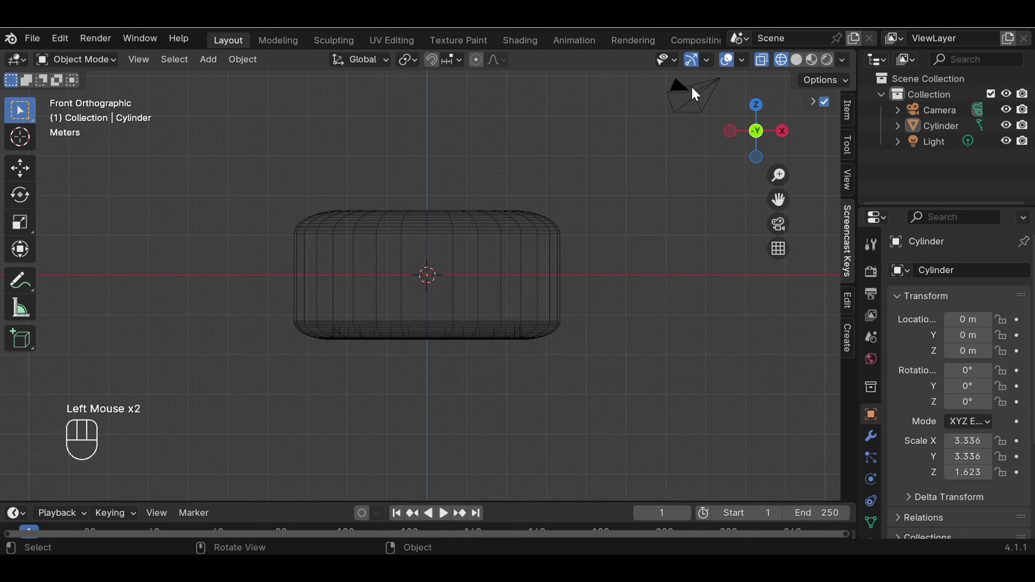
- Add a second cylinder mesh and move it up along Z by about 2.64 m, onto the top of the rounded body
click(207, 59)
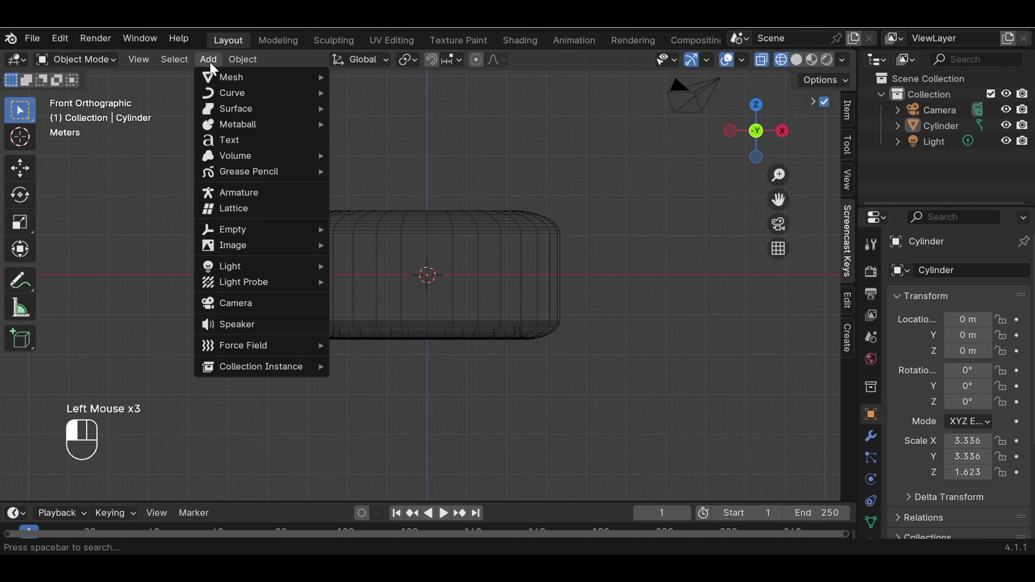
mouse_move(220, 80)
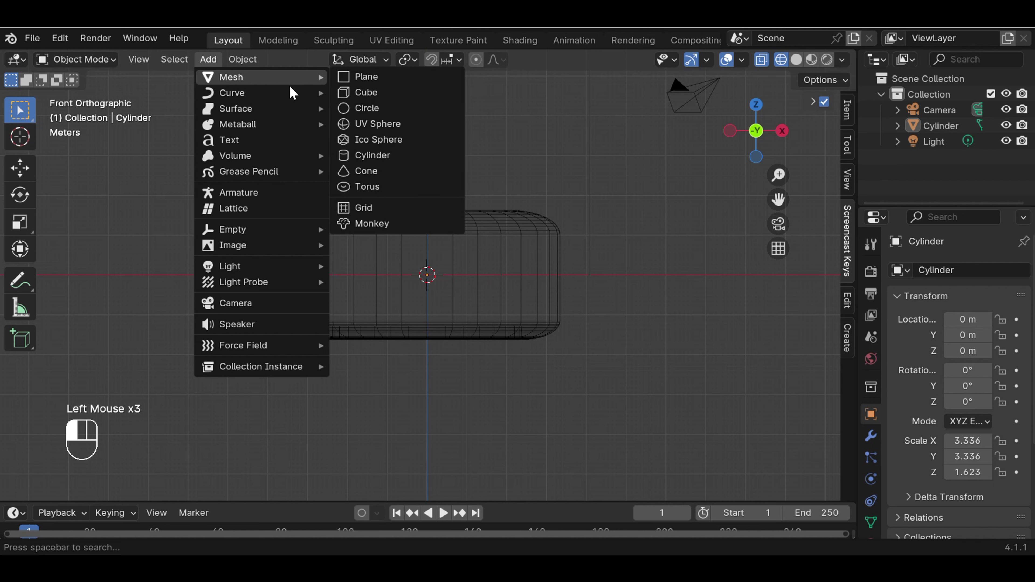
click(383, 158)
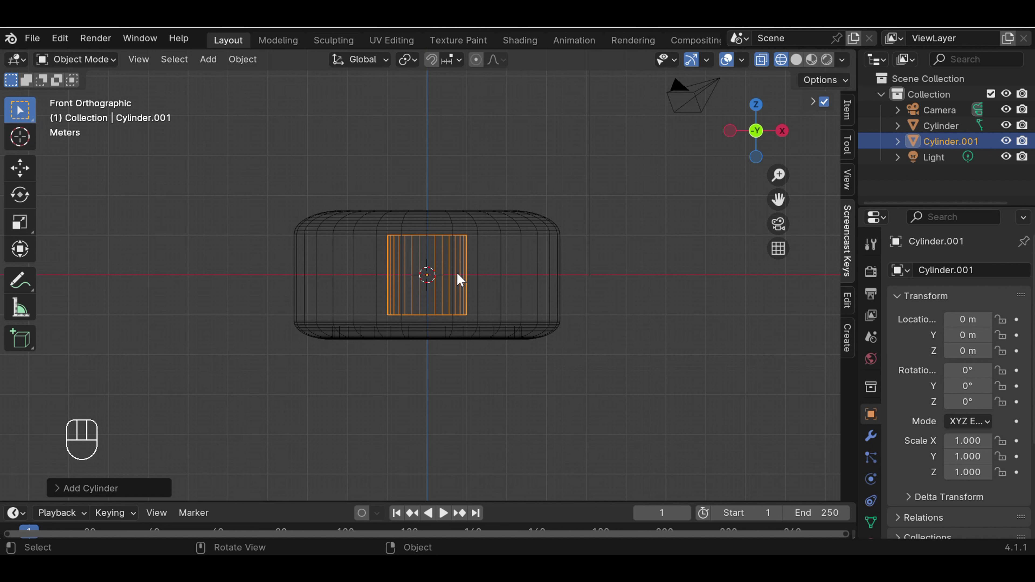
key(g)
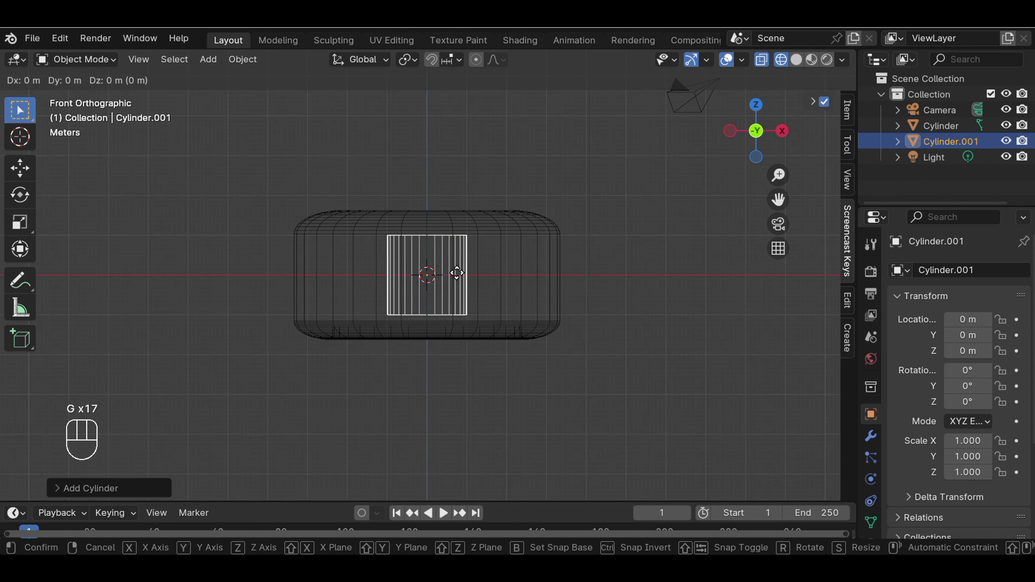
key(z)
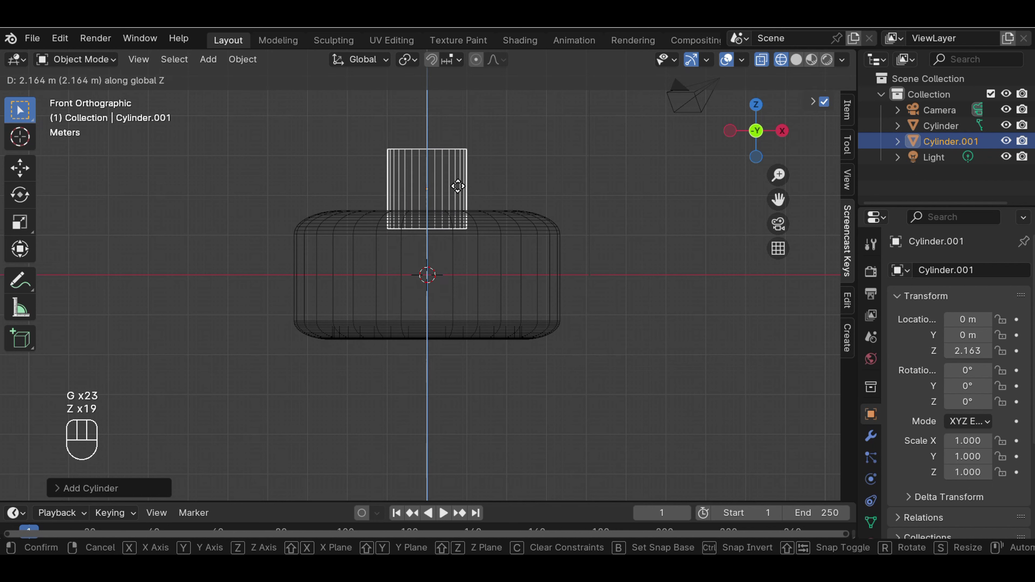
click(460, 174)
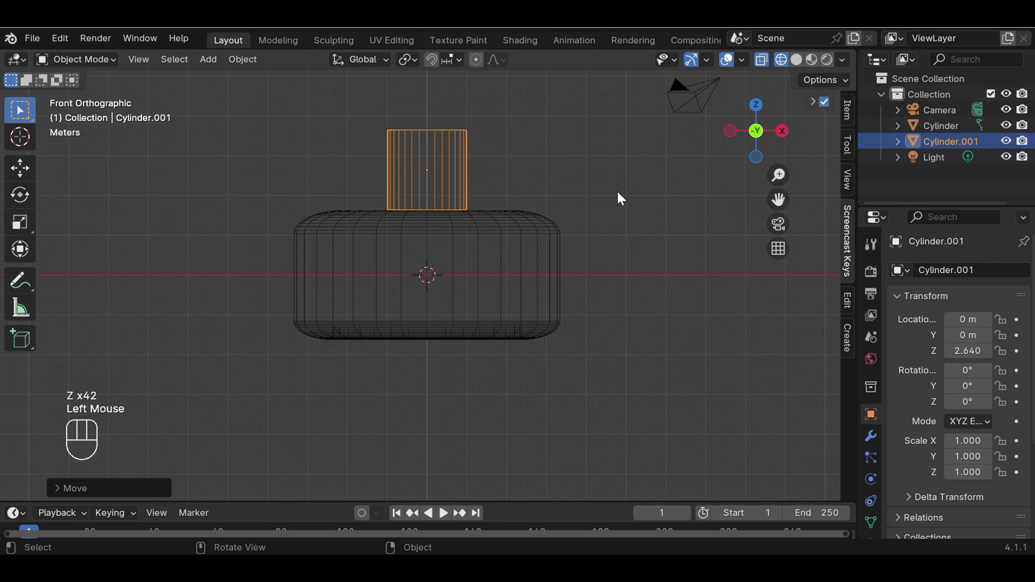
- Scale the new cylinder down uniformly to about 0.66, and show the model in solid shading from the front
key(KP_7)
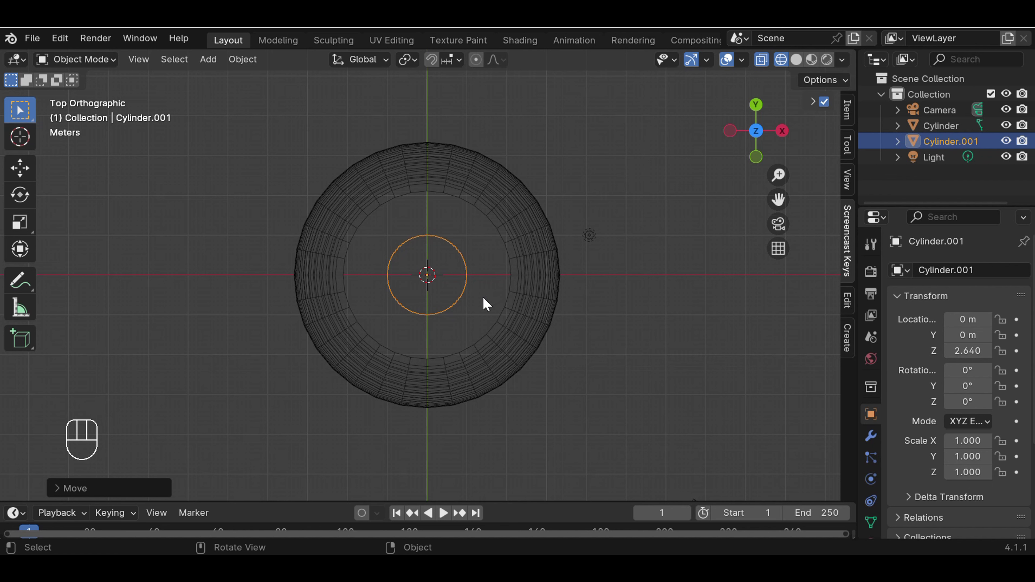
key(s)
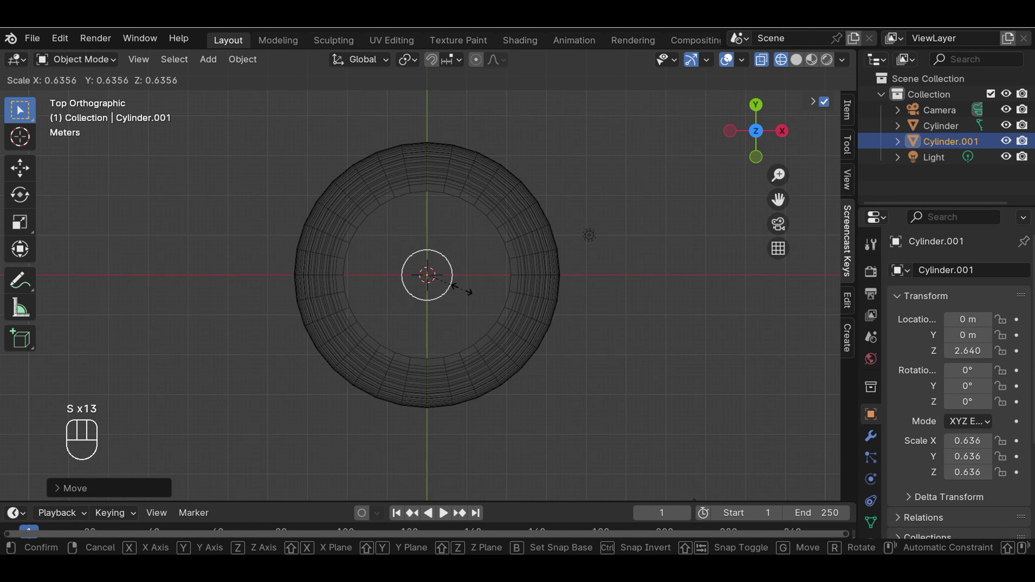
click(469, 292)
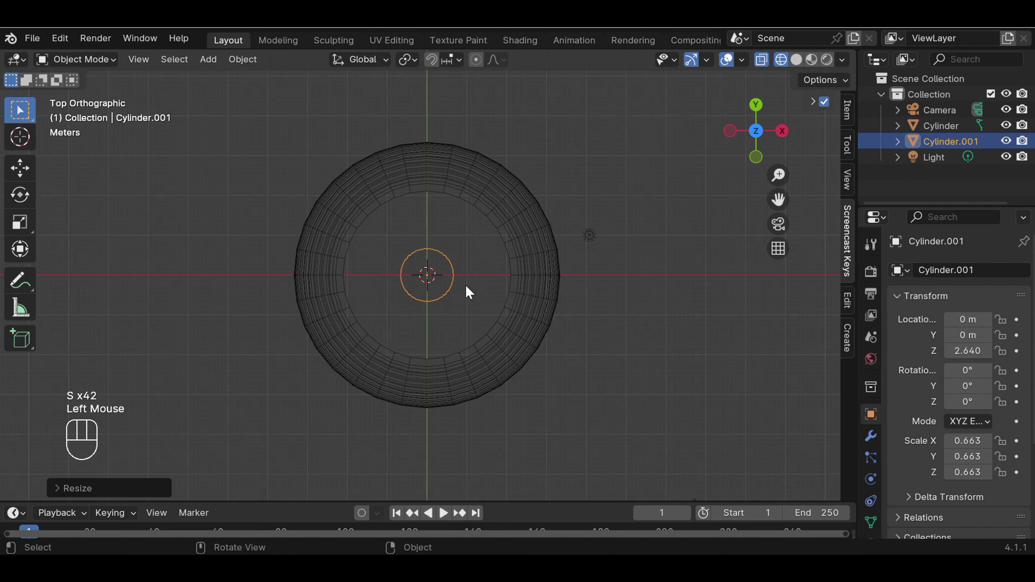
click(796, 60)
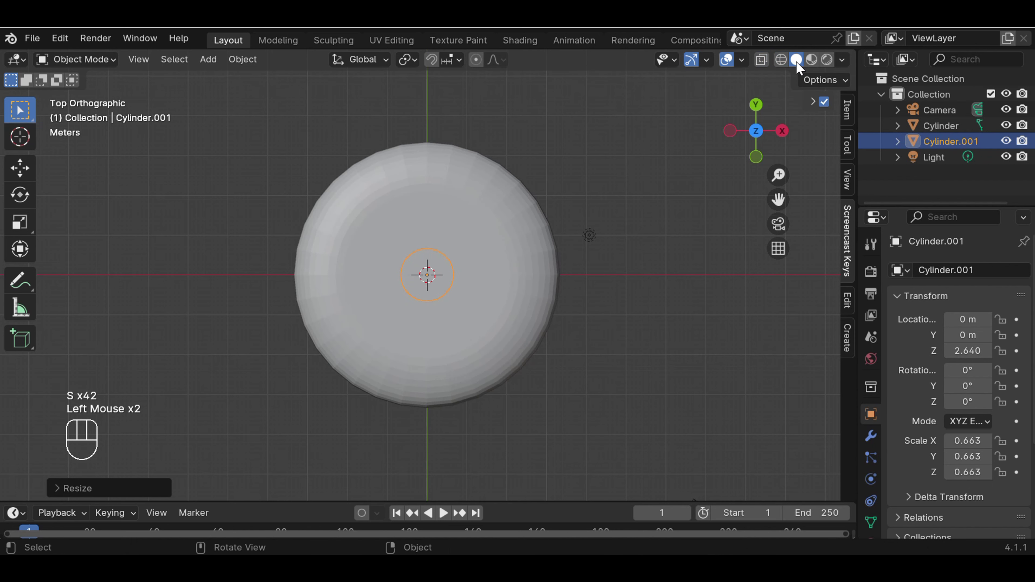
key(KP_1)
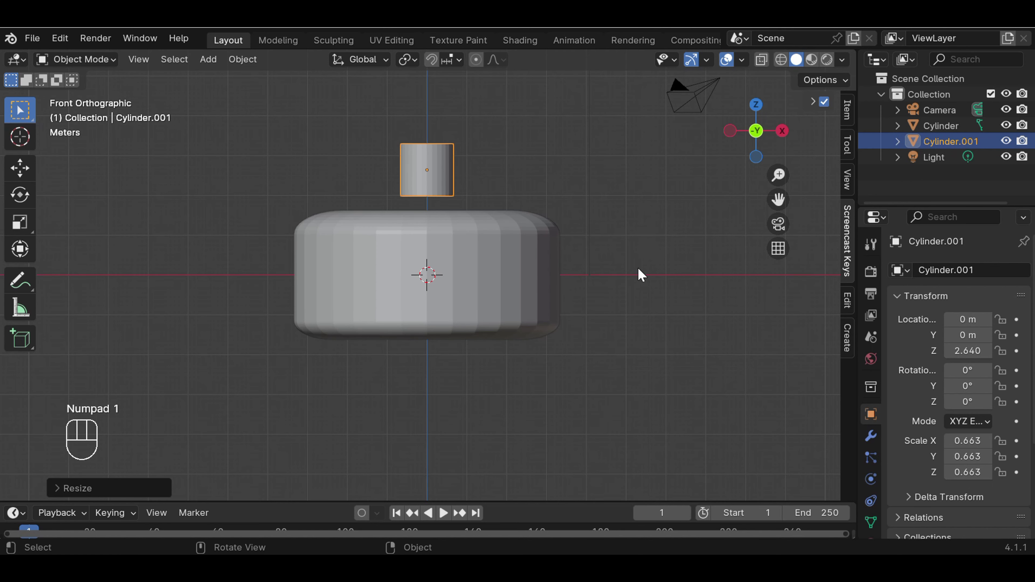
- Lower the small cylinder along Z to about 2.18 m so its base meets the rounded body's top
key(g)
key(z)
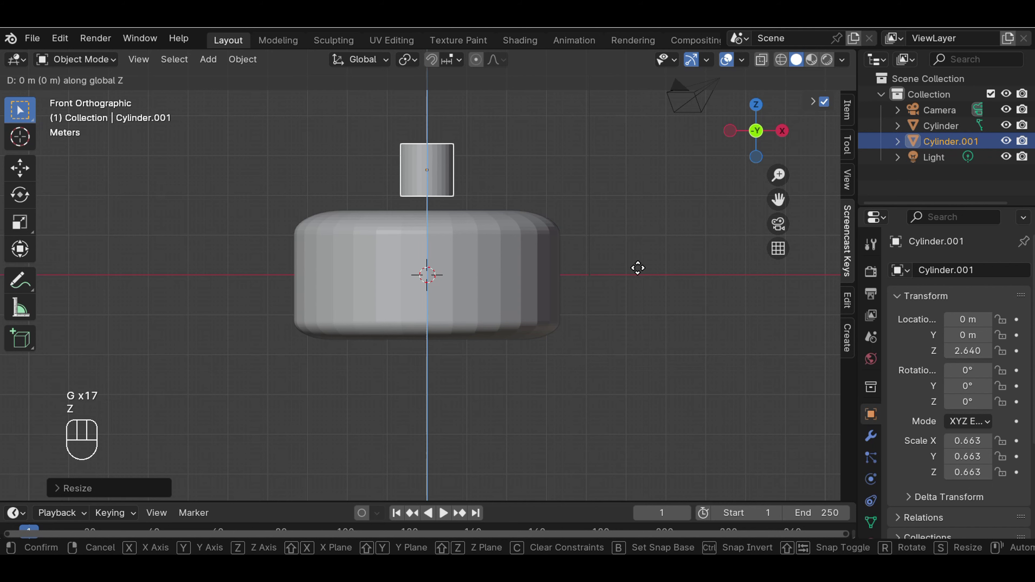
click(638, 289)
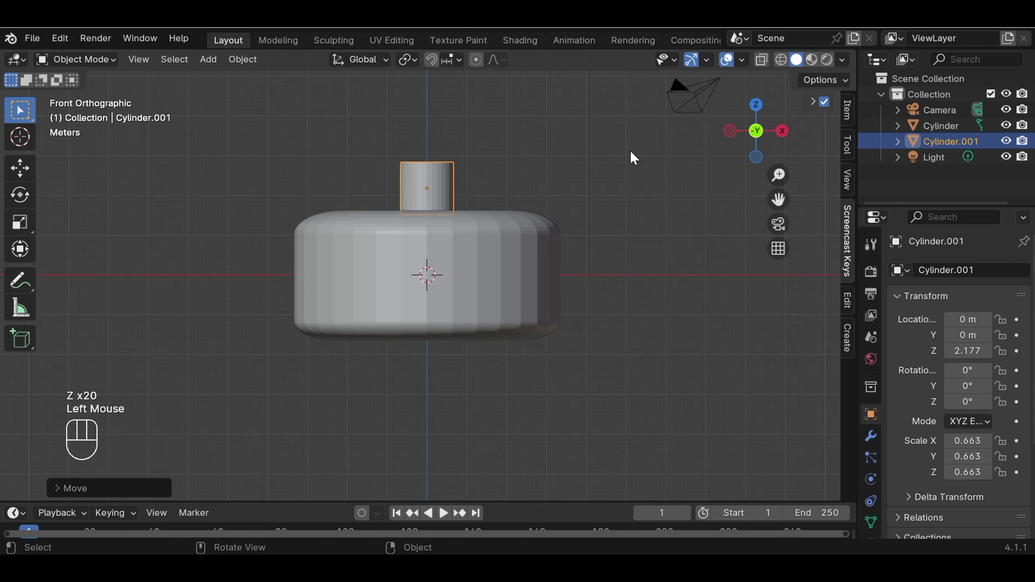
middle_drag(608, 164, 549, 263)
scroll(607, 204, down, 3)
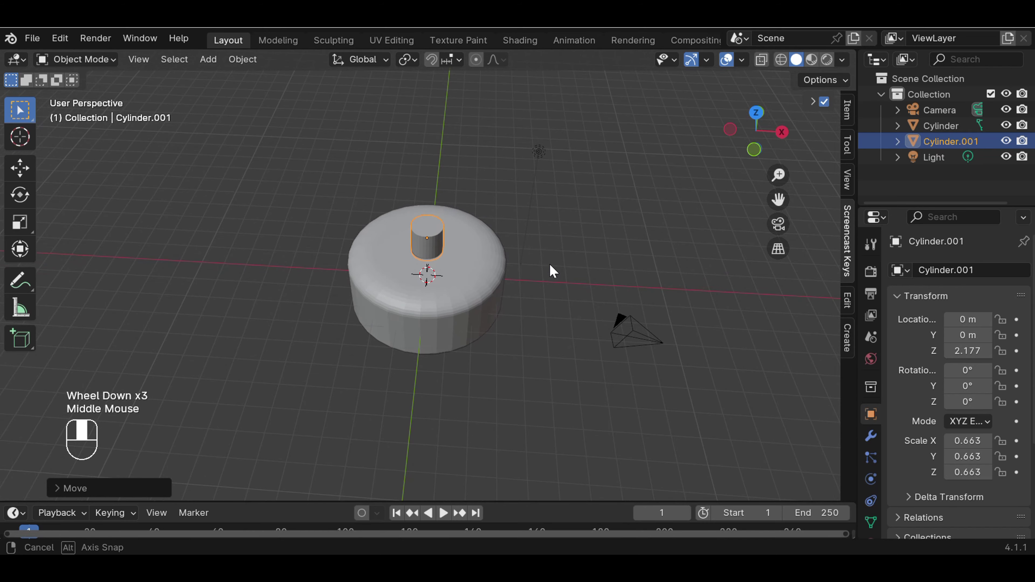
scroll(549, 234, up, 3)
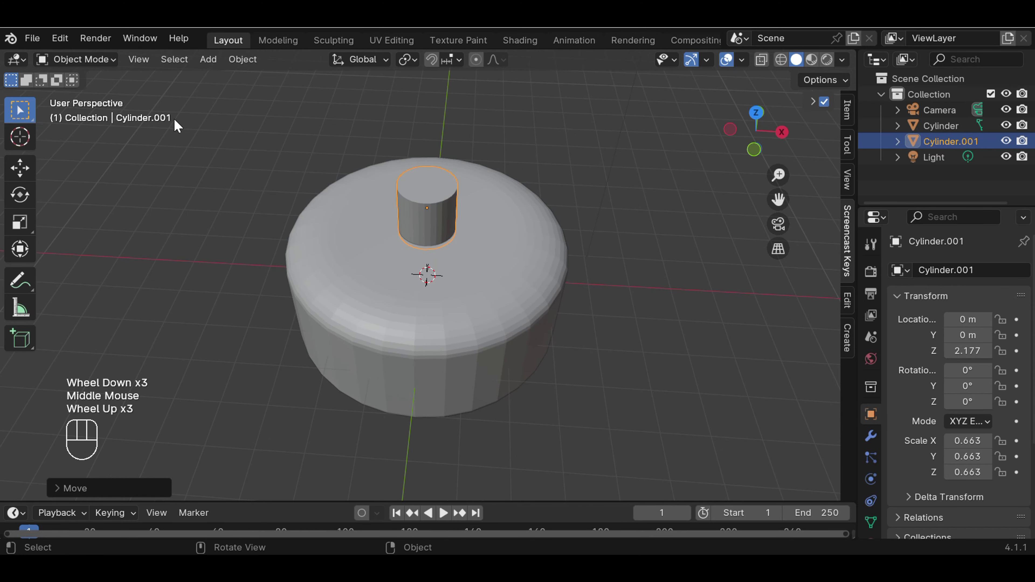
- In Edit Mode, select only the small cylinder's top face and raise it along Z to stretch the cylinder into a tall stem
click(102, 61)
click(95, 94)
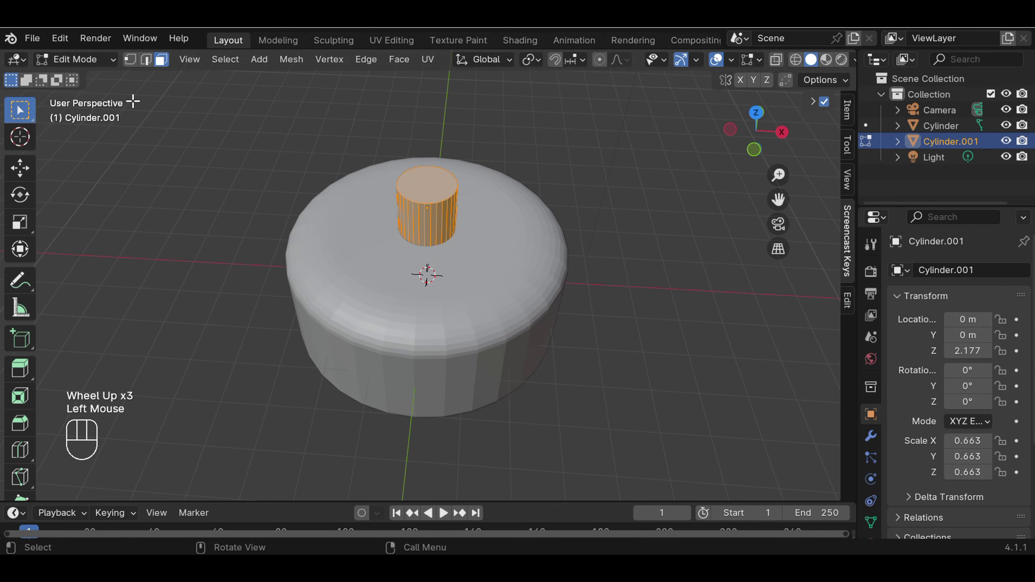
click(466, 162)
click(432, 189)
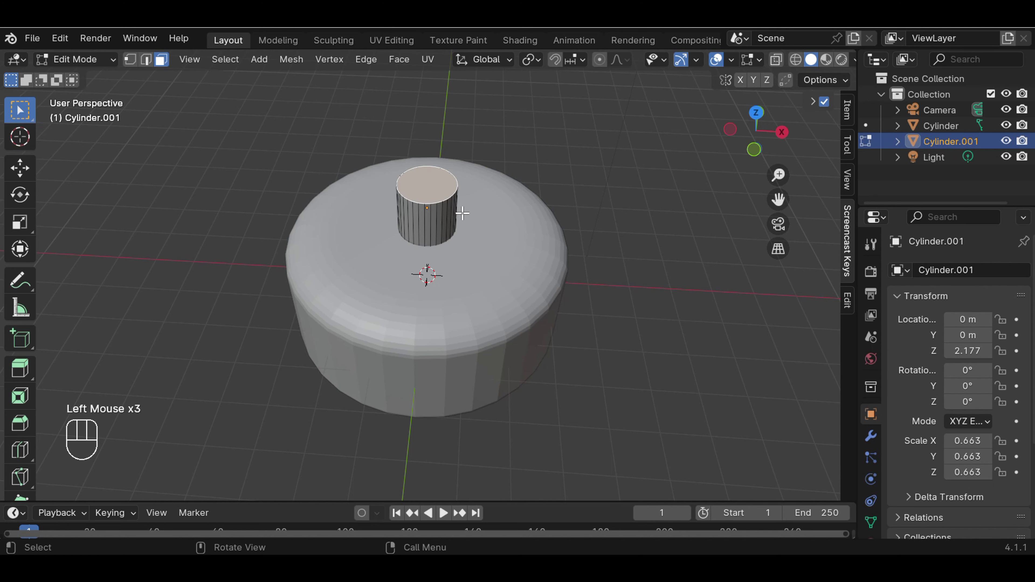
key(KP_1)
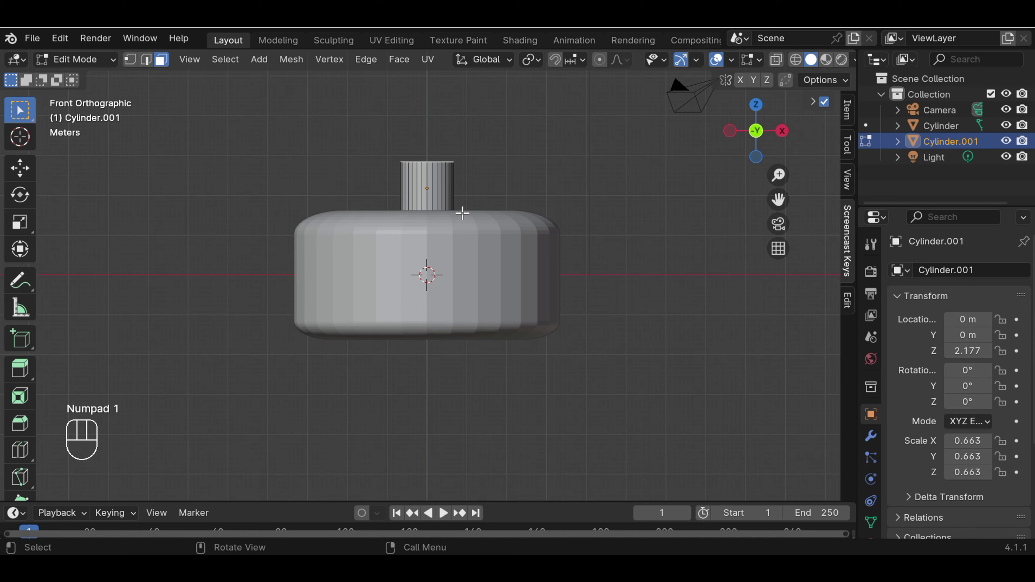
scroll(461, 212, down, 4)
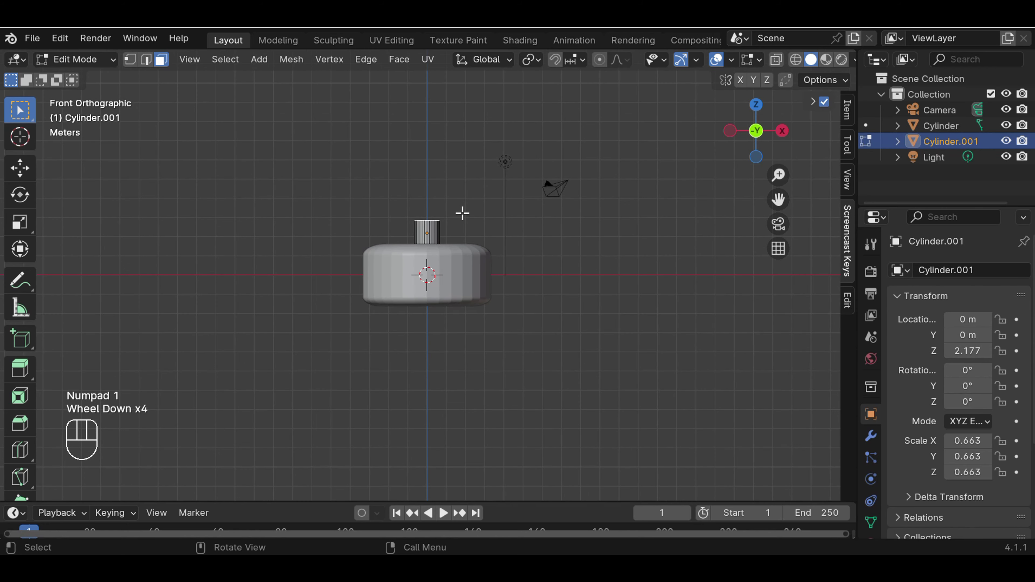
click(20, 168)
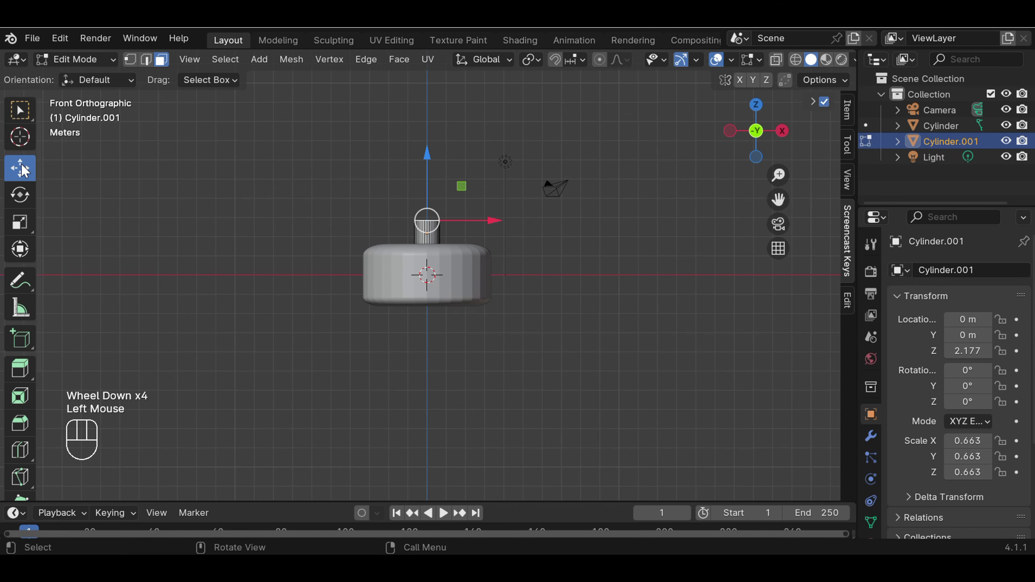
drag(426, 158, 429, 57)
scroll(526, 175, down, 1)
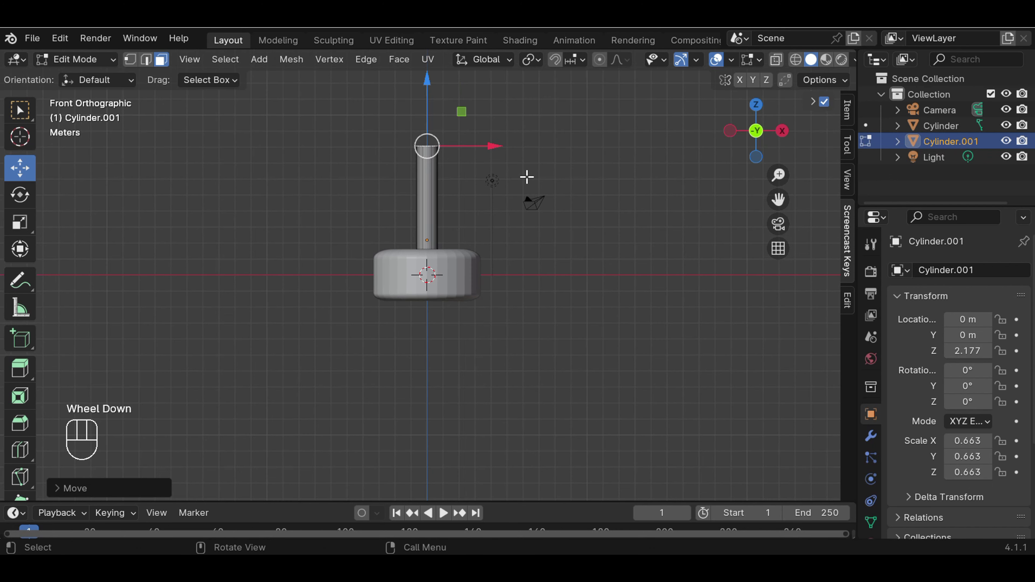
- Lower the stem's top face slightly along Z to shorten the stem, and return to the selection tool
drag(779, 199, 749, 230)
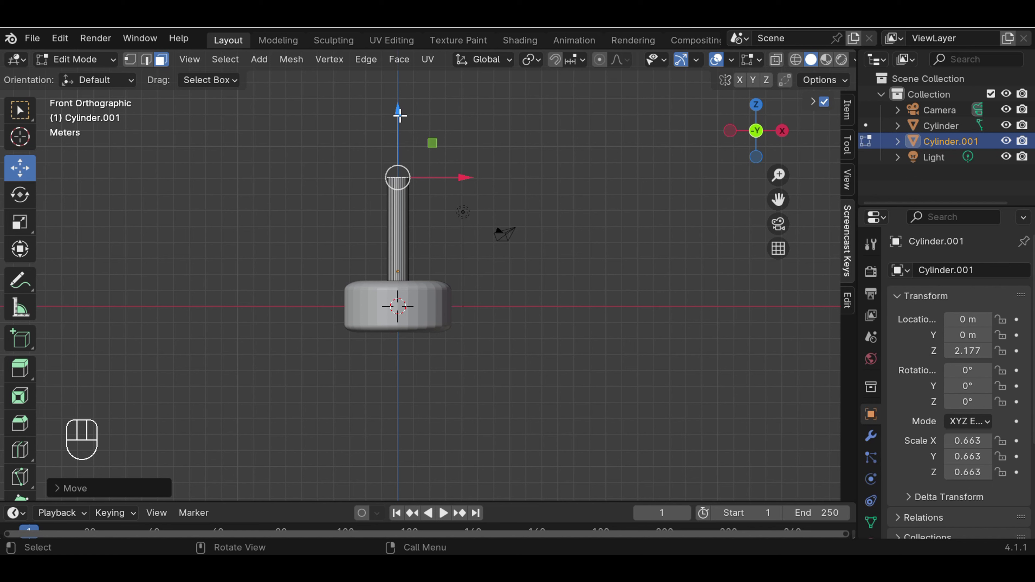
drag(398, 112, 398, 140)
click(20, 110)
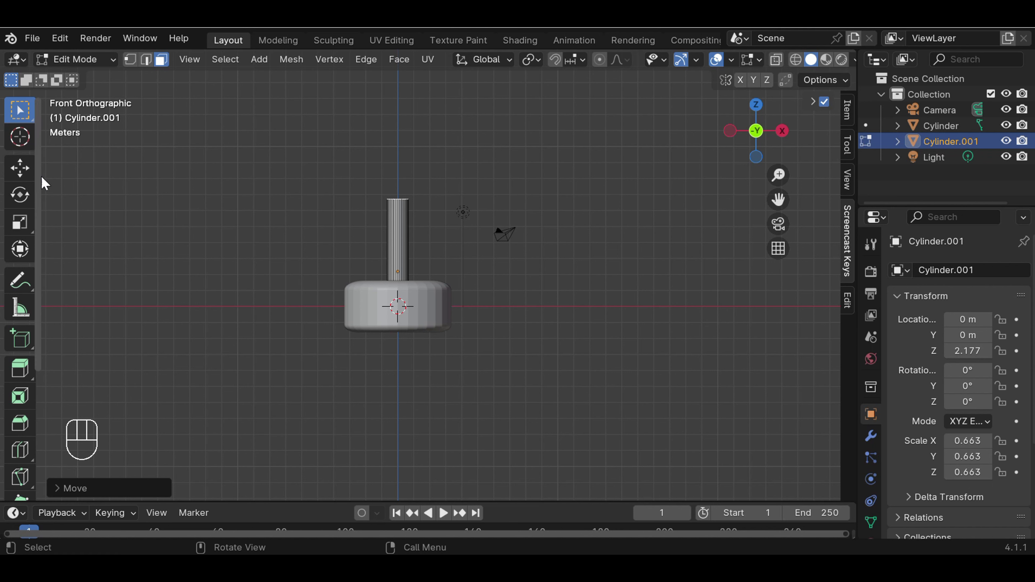
- Place the 3D cursor just to the right of the stem's top face in the front view
click(28, 141)
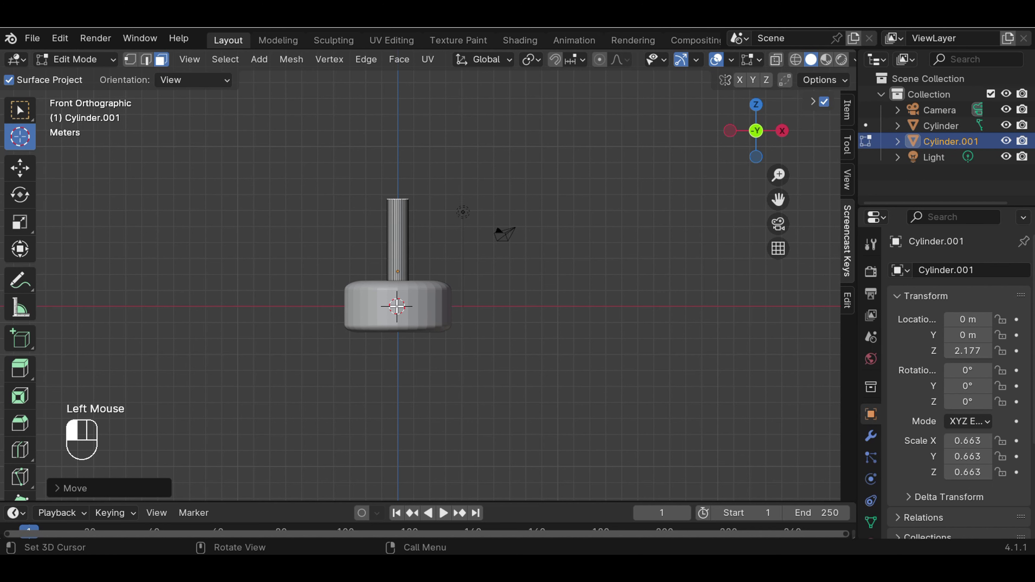
drag(397, 306, 429, 202)
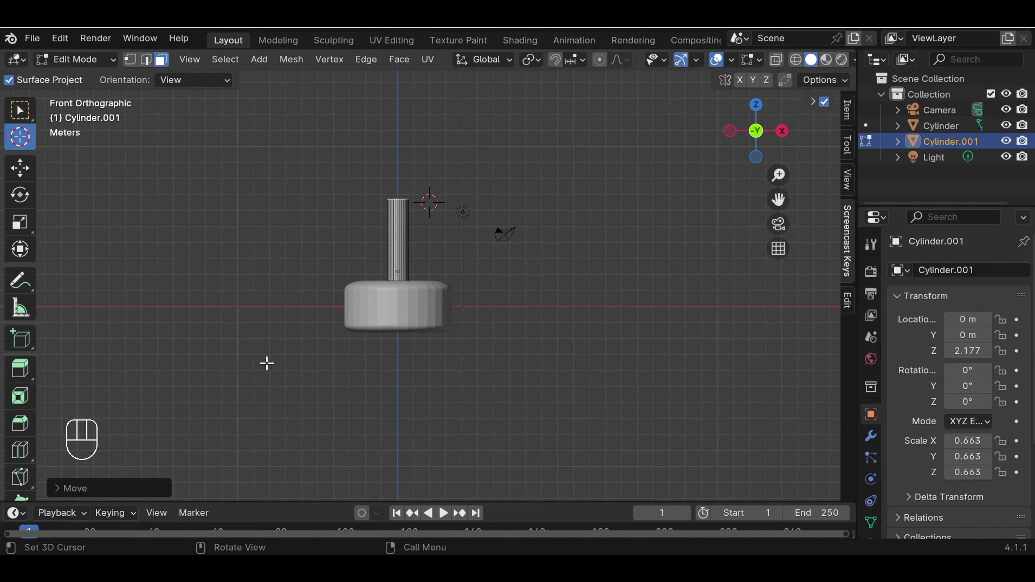
scroll(20, 387, down, 4)
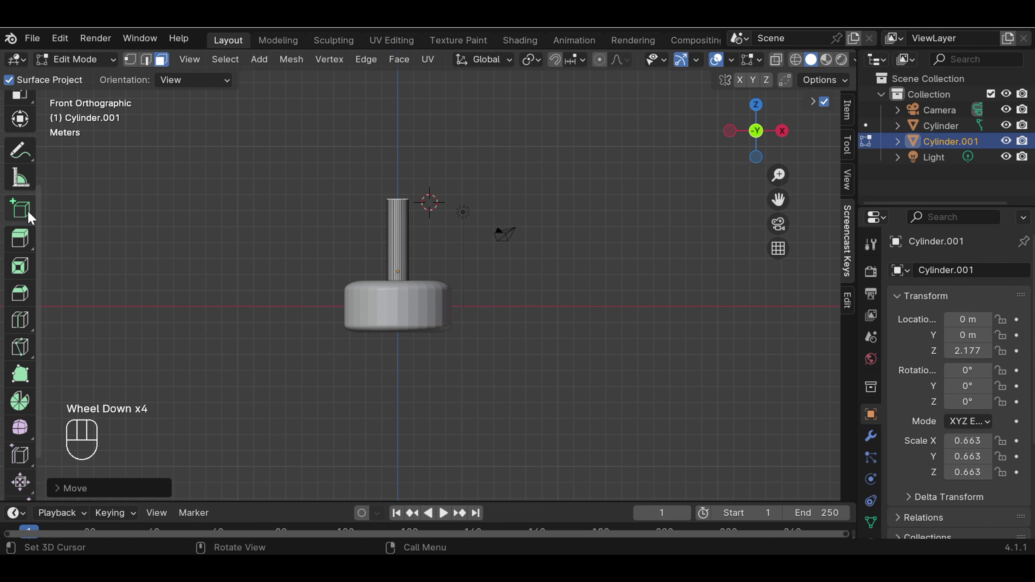
scroll(30, 218, up, 4)
click(20, 107)
- Try to spin the stem's top face around the 3D cursor about the Z axis in 12 steps
scroll(32, 379, down, 2)
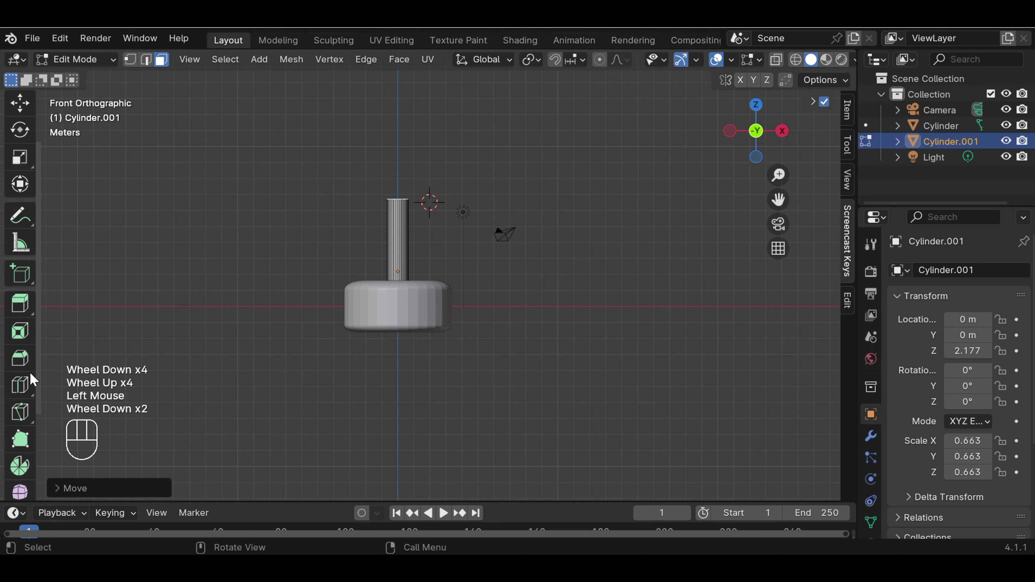
scroll(32, 379, down, 4)
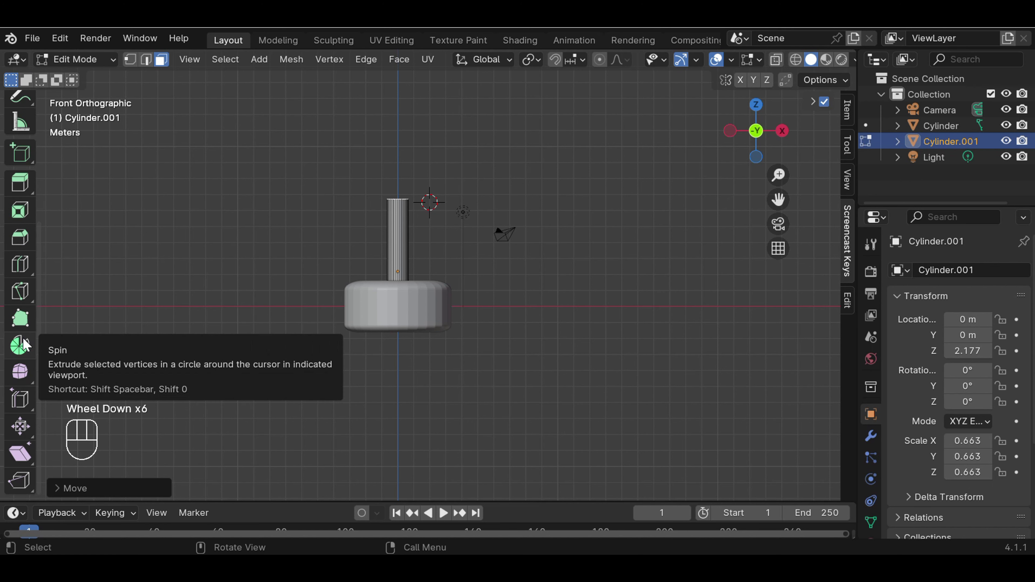
click(20, 345)
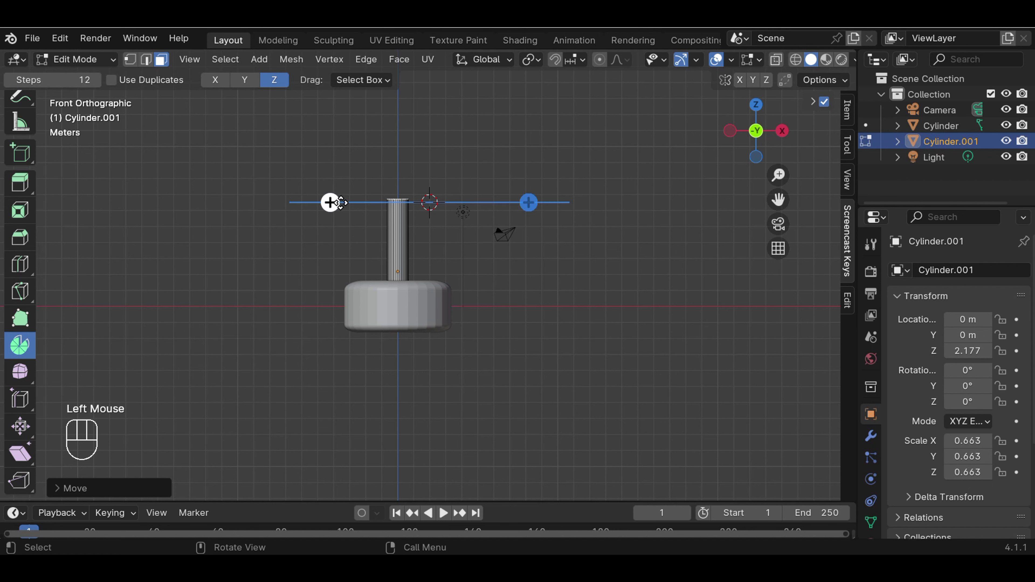
double_click(330, 202)
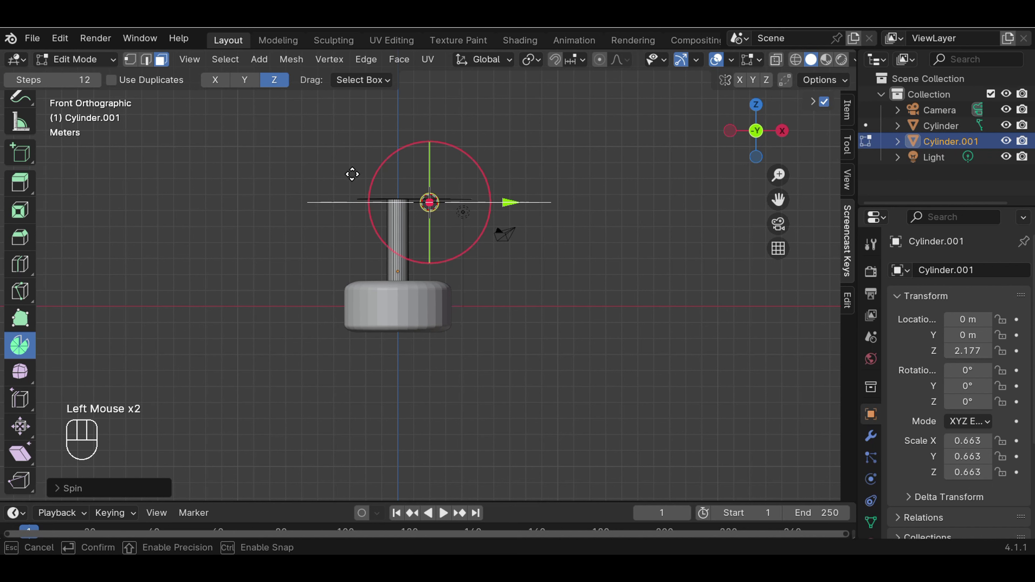
drag(385, 148, 482, 143)
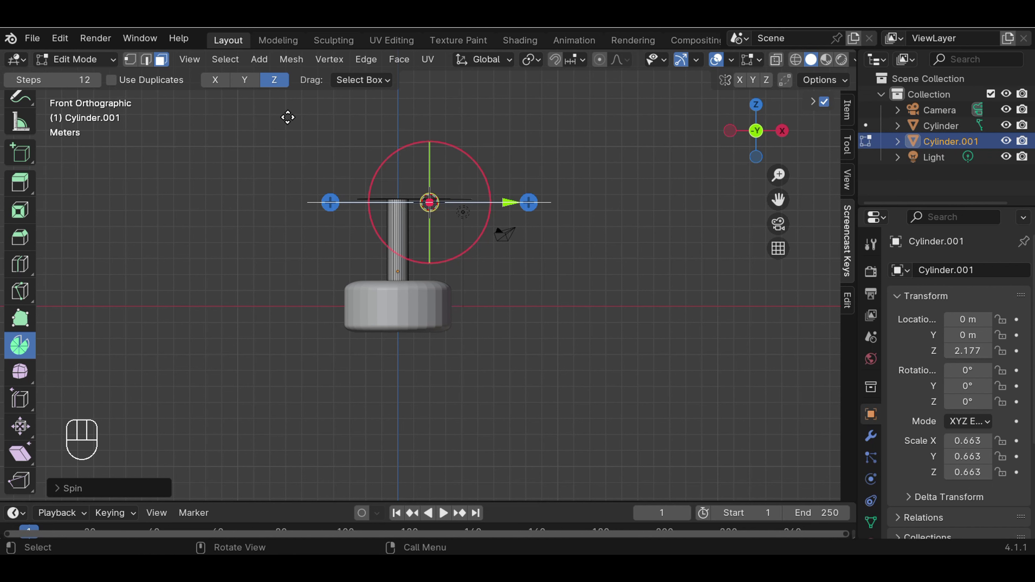
- Set the Spin tool's rotation axis to Y
click(246, 83)
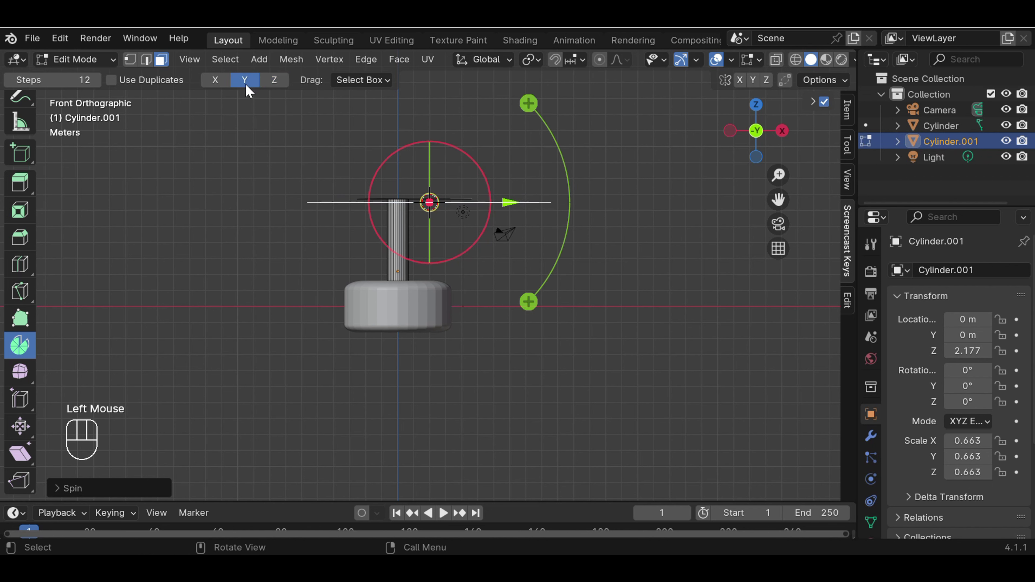
click(217, 81)
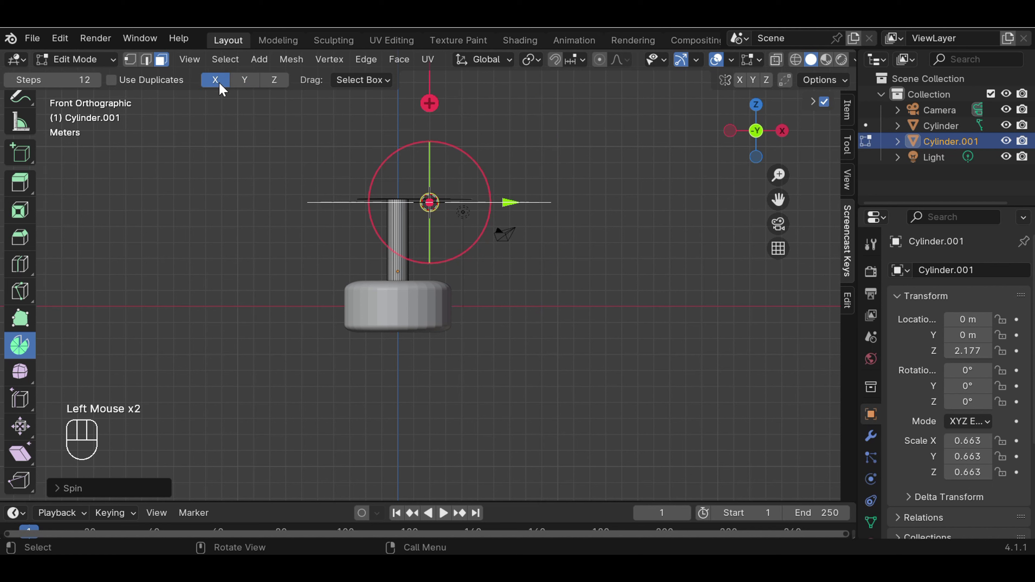
click(246, 84)
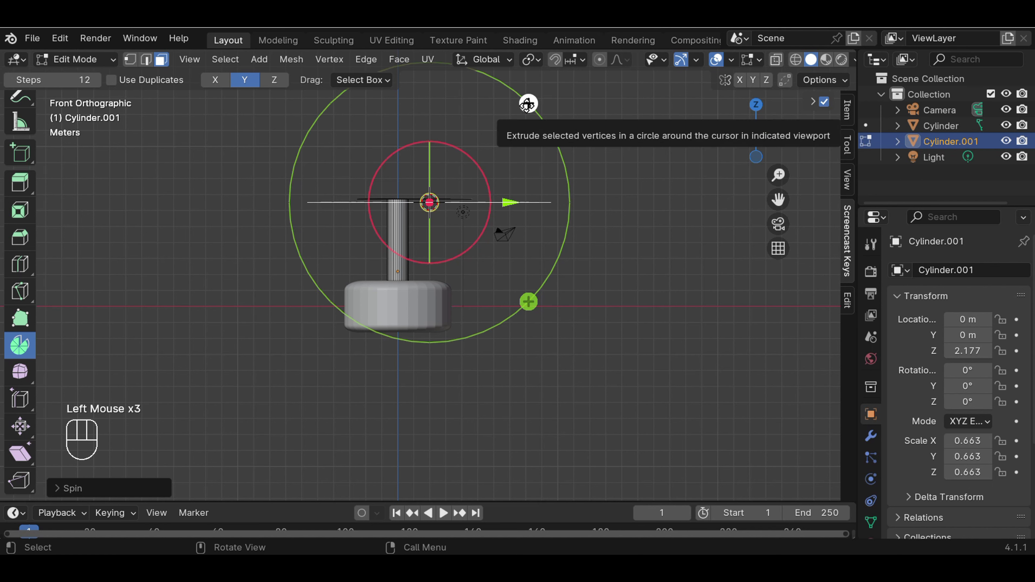
- Try to adjust the spin about the Y axis, and undo the attempt
drag(528, 104, 554, 119)
drag(572, 155, 571, 103)
key(Escape)
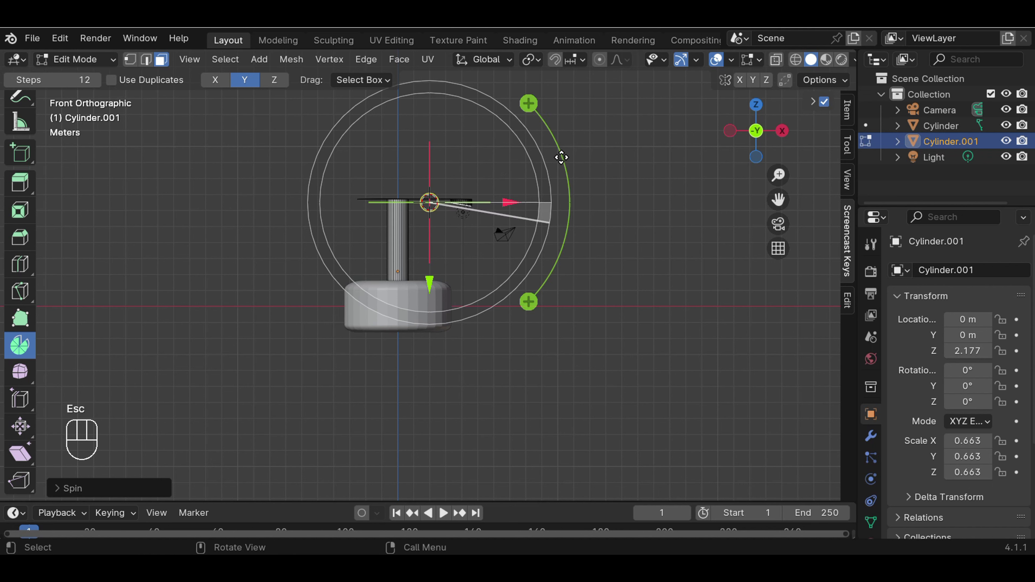
key(ctrl+z)
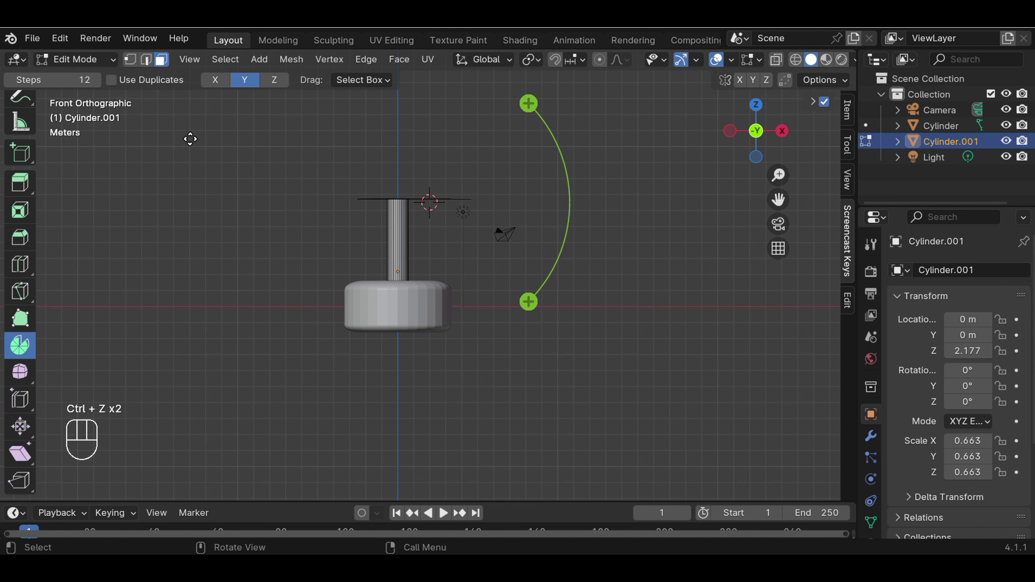
- Return to Object Mode and move the 3D cursor farther to the right of the stem, level with its top
click(94, 59)
click(102, 75)
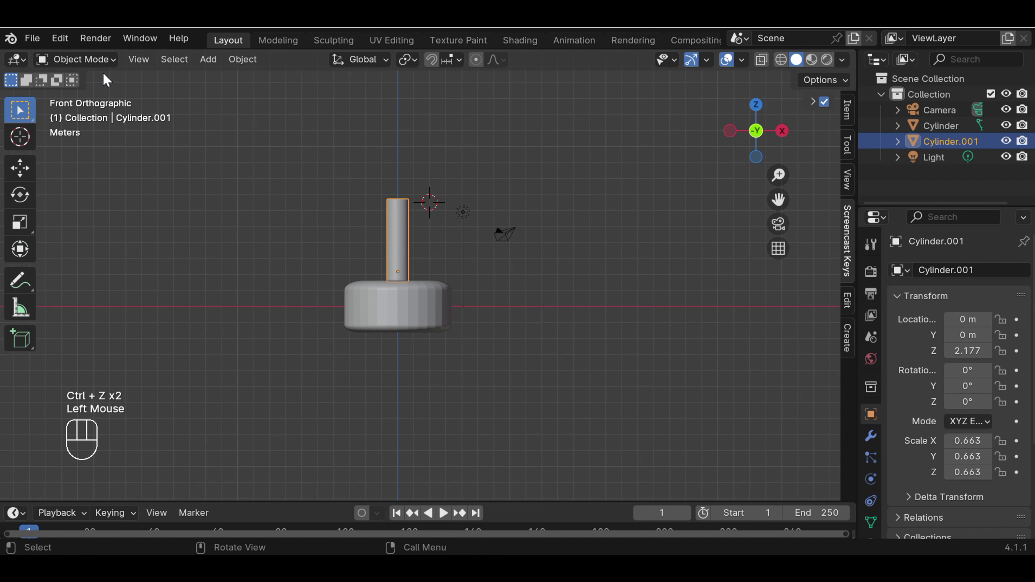
click(425, 198)
click(32, 170)
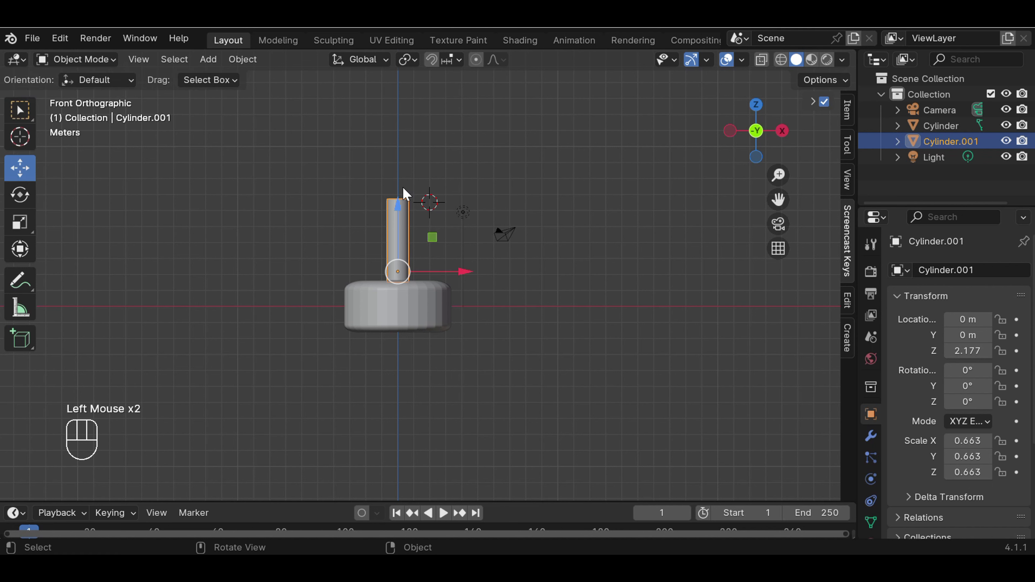
click(428, 204)
click(20, 137)
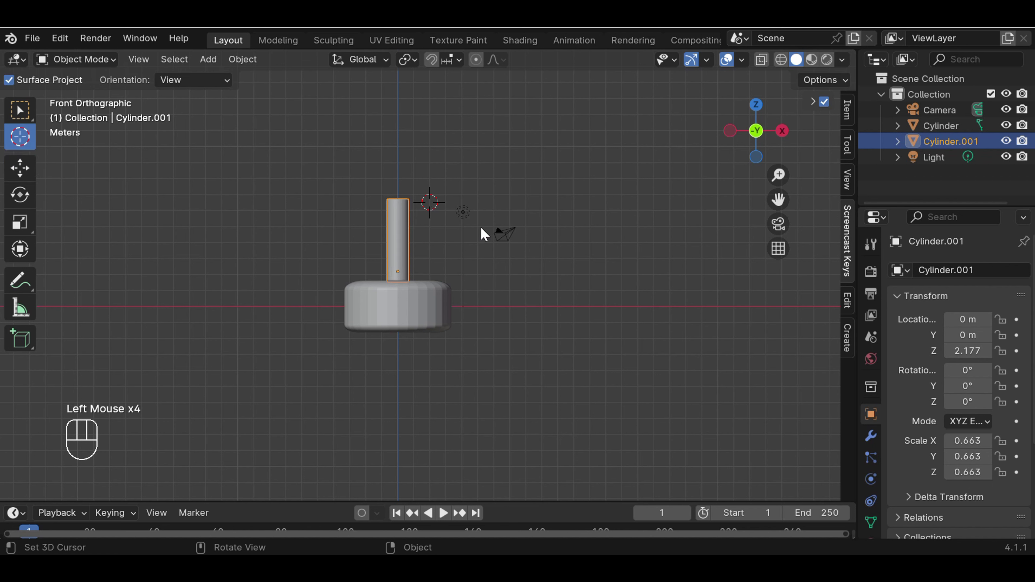
click(426, 204)
drag(427, 206, 424, 202)
click(555, 199)
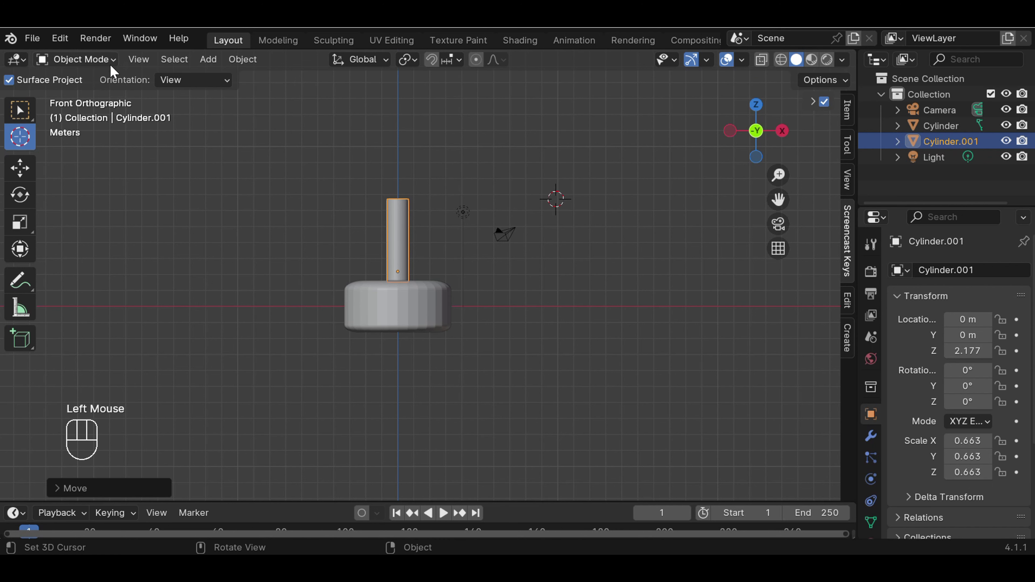
- Undo back to Edit Mode until the spun geometry is removed and only the straight stem's top face is selected
middle_drag(501, 181, 510, 236)
key(ctrl+z)
key(ctrl+z)
key(ctrl+z)
key(ctrl+z)
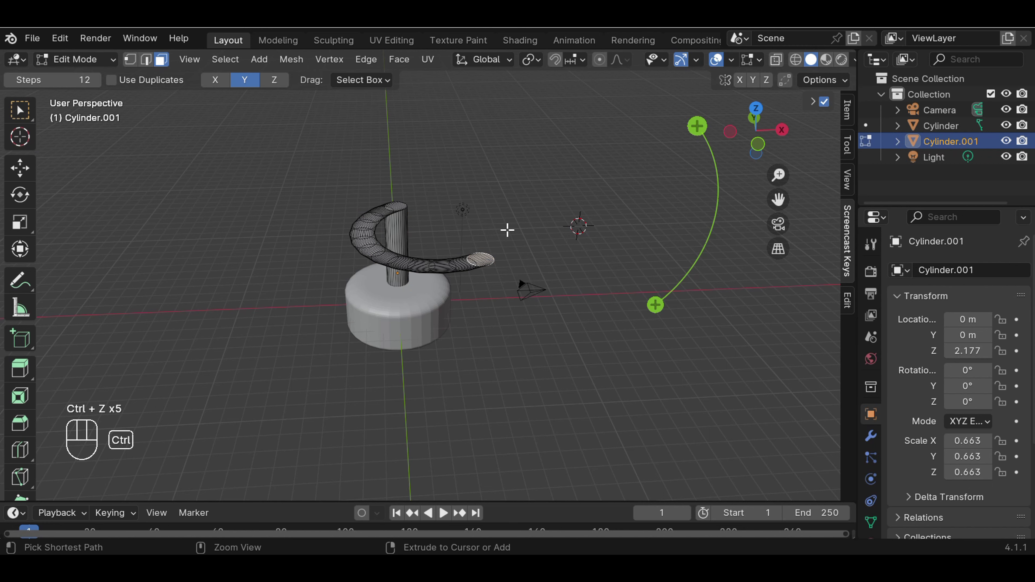
key(ctrl+z)
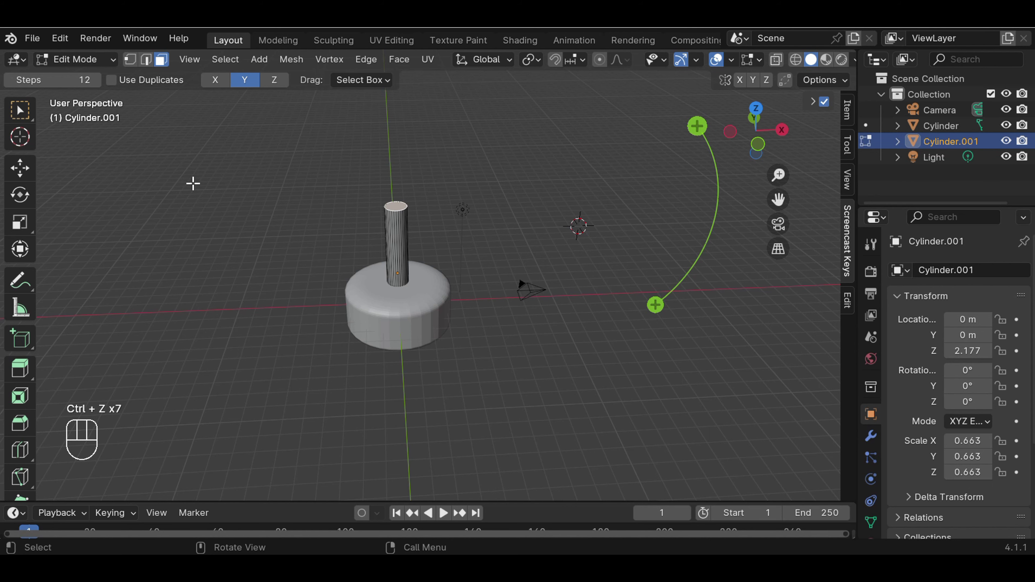
- In the front view, place the 3D cursor just to the right of the stem, level with its top face
key(KP_1)
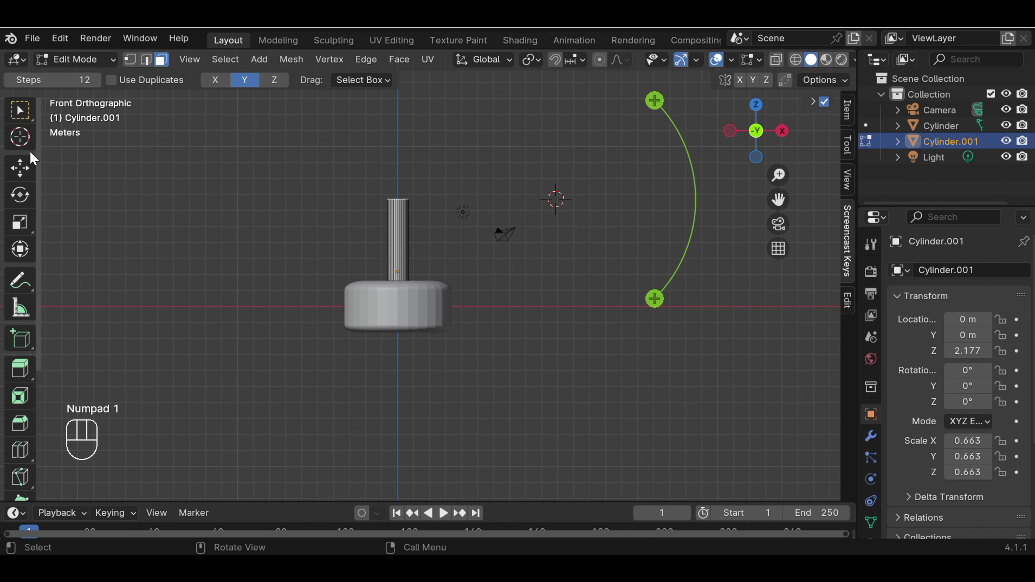
click(20, 137)
drag(465, 214, 425, 201)
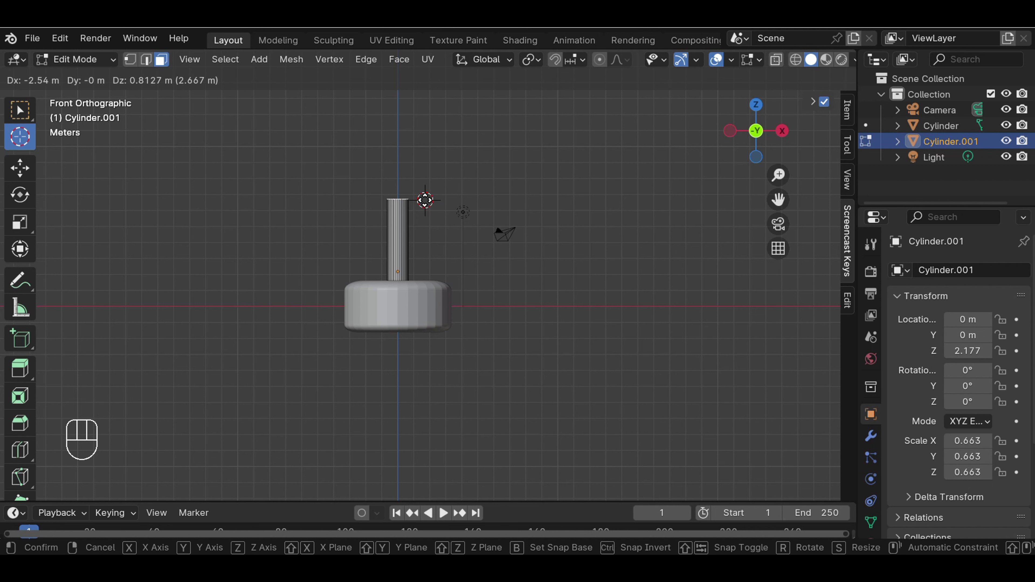
drag(425, 200, 425, 200)
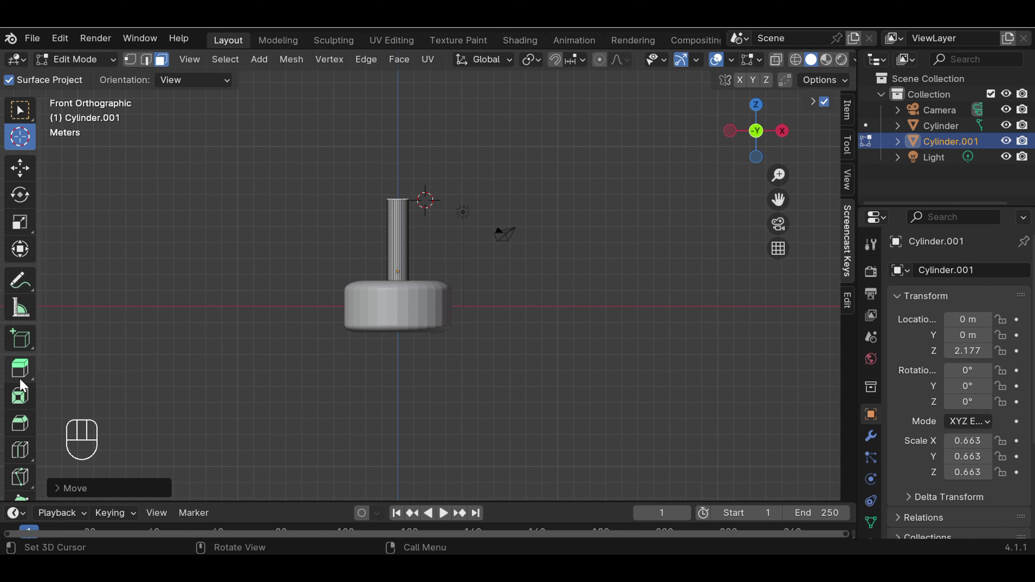
- Spin the stem's top face a quarter turn about the Y axis around the 3D cursor, using 12 steps, so it bends toward +X
scroll(21, 377, down, 3)
click(21, 369)
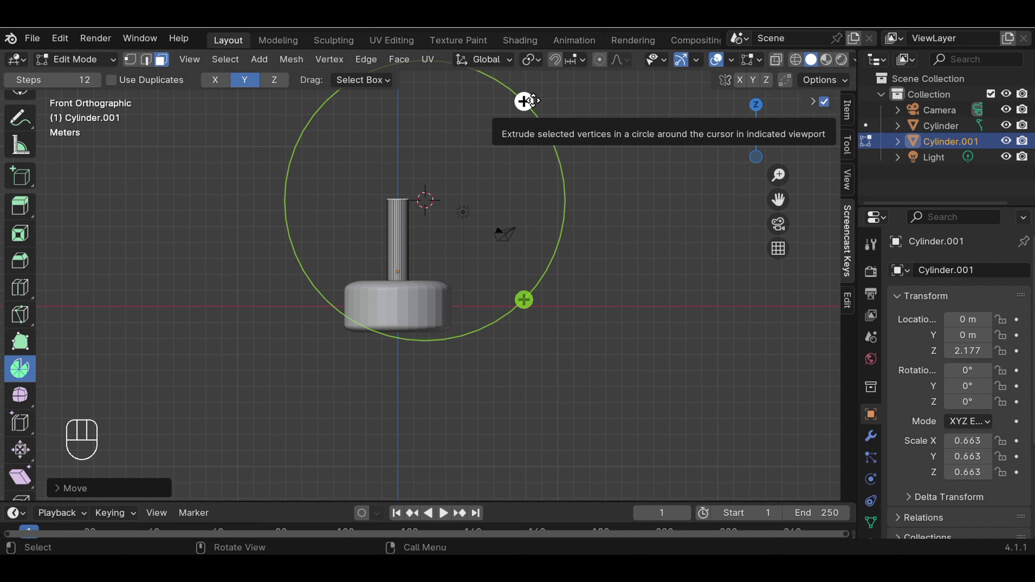
drag(523, 102, 588, 354)
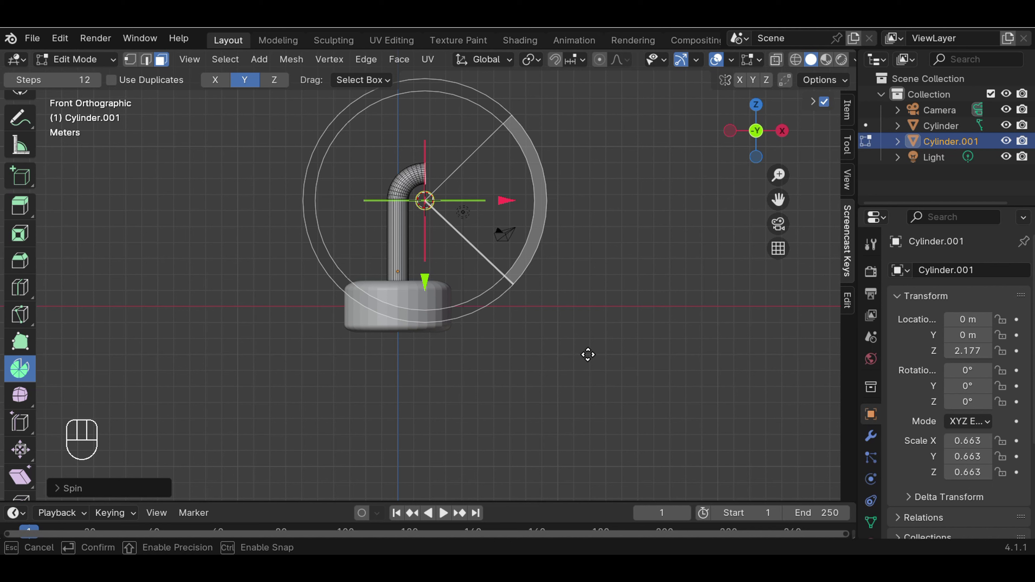
drag(588, 355, 588, 354)
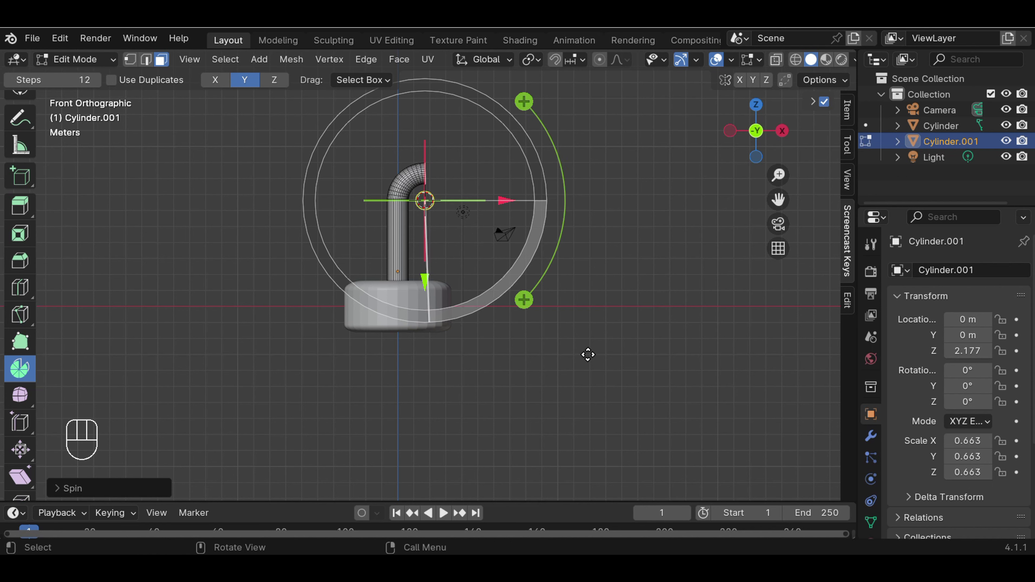
click(550, 370)
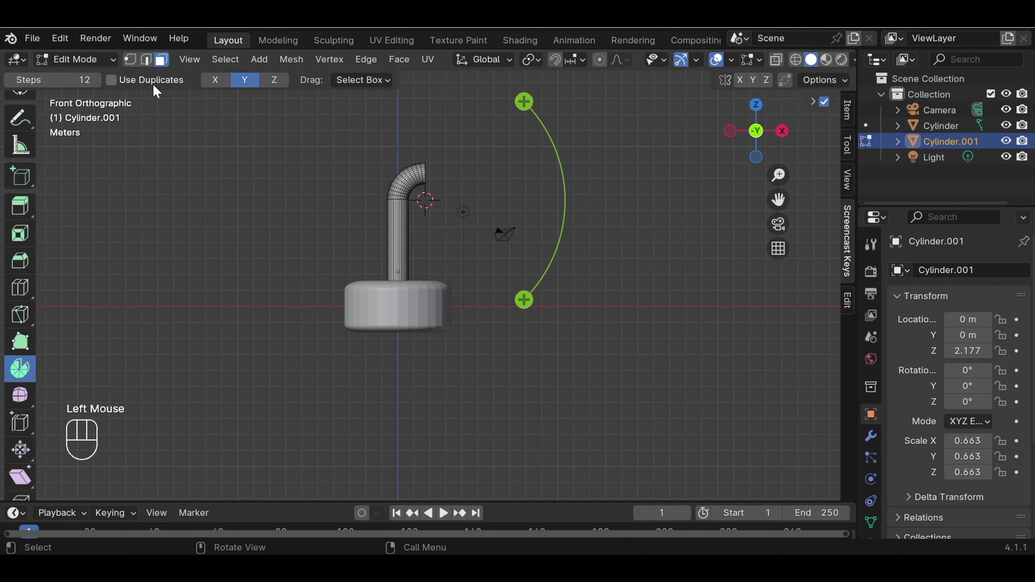
- Select the end face of the bent stem and extrude it about 1.4 m outward along its normal in the front view
scroll(22, 132, up, 4)
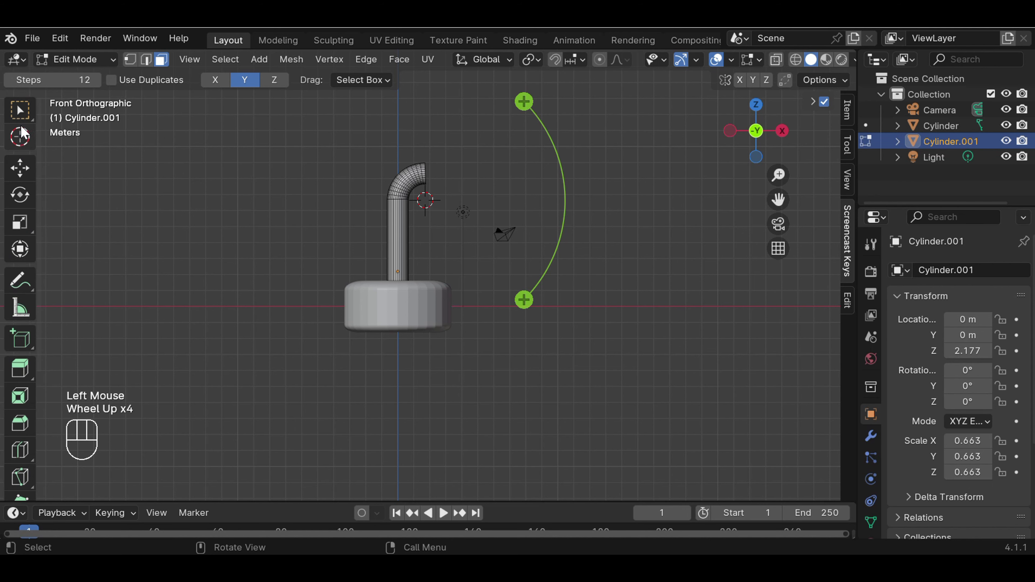
click(19, 109)
middle_drag(474, 169, 369, 190)
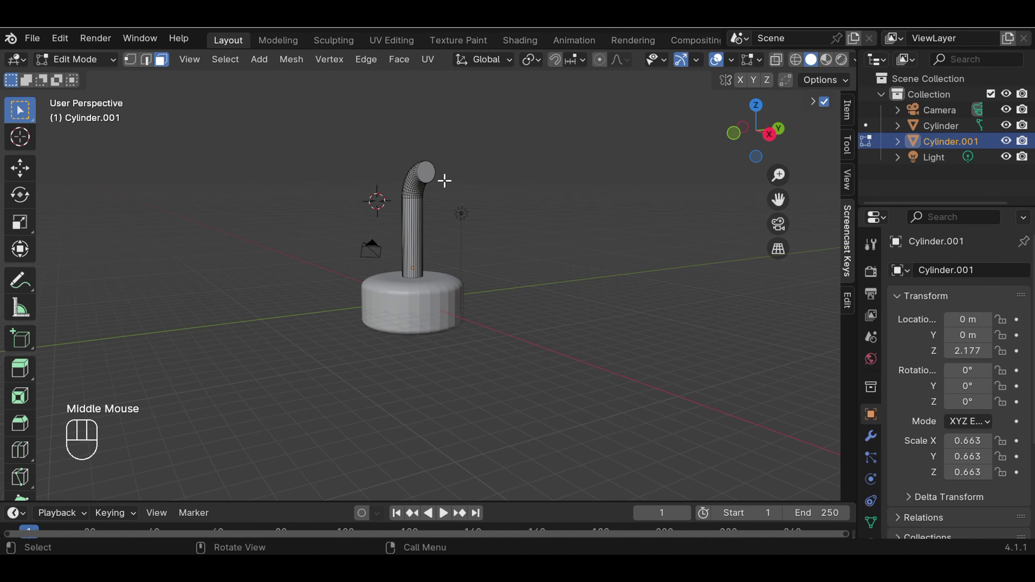
click(426, 173)
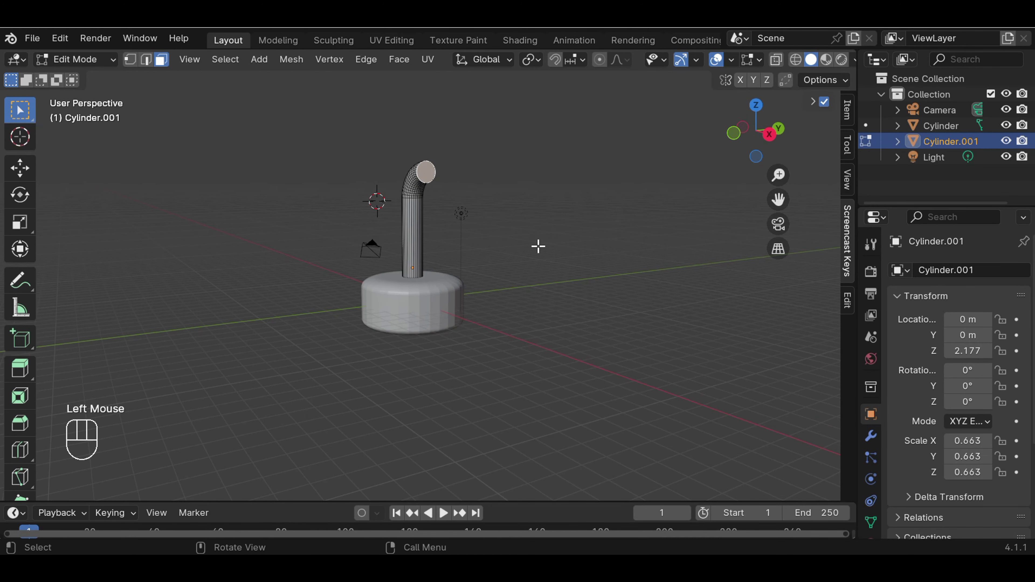
key(KP_1)
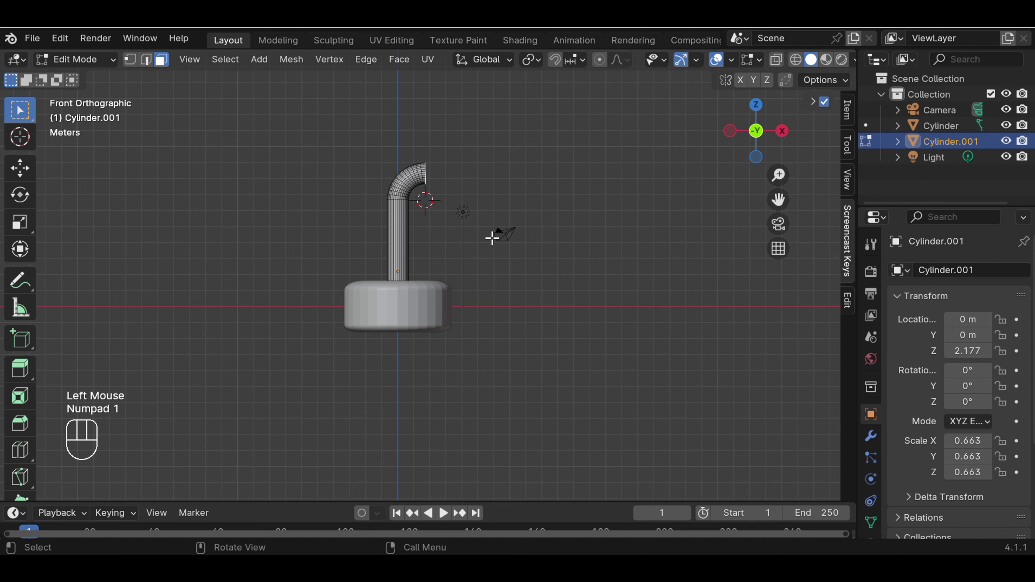
key(e)
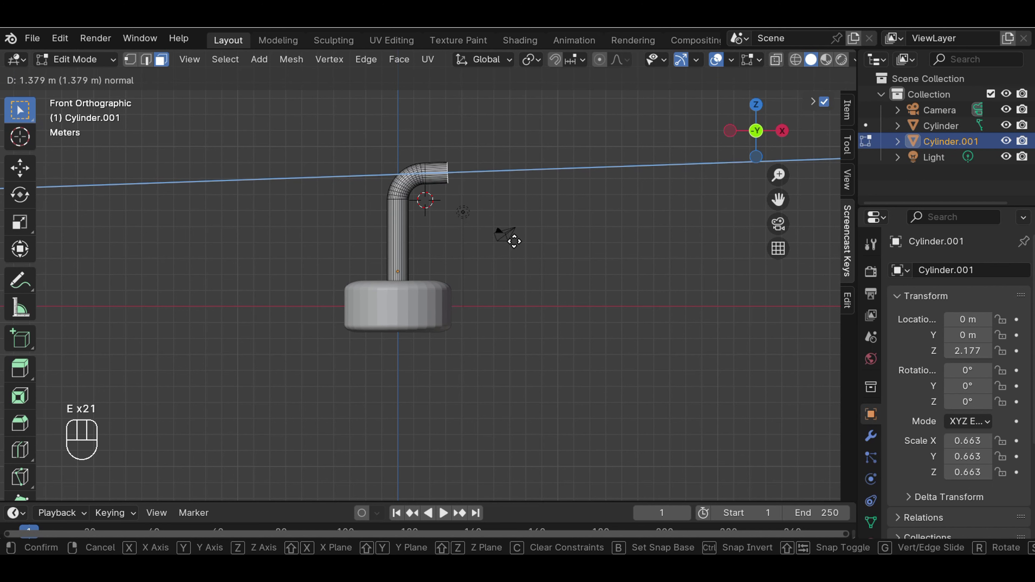
click(514, 241)
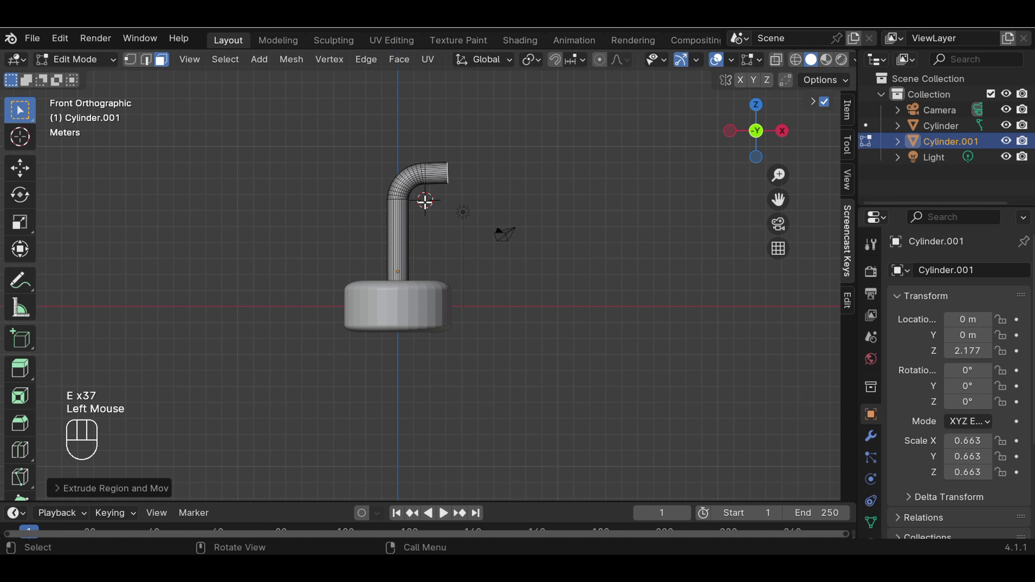
- Place the 3D cursor just below the extruded end and spin the end face about Y in 12 steps, curling the spout downward past vertical
click(19, 141)
mouse_move(426, 201)
mouse_down()
mouse_move(455, 203)
mouse_move(445, 206)
mouse_up()
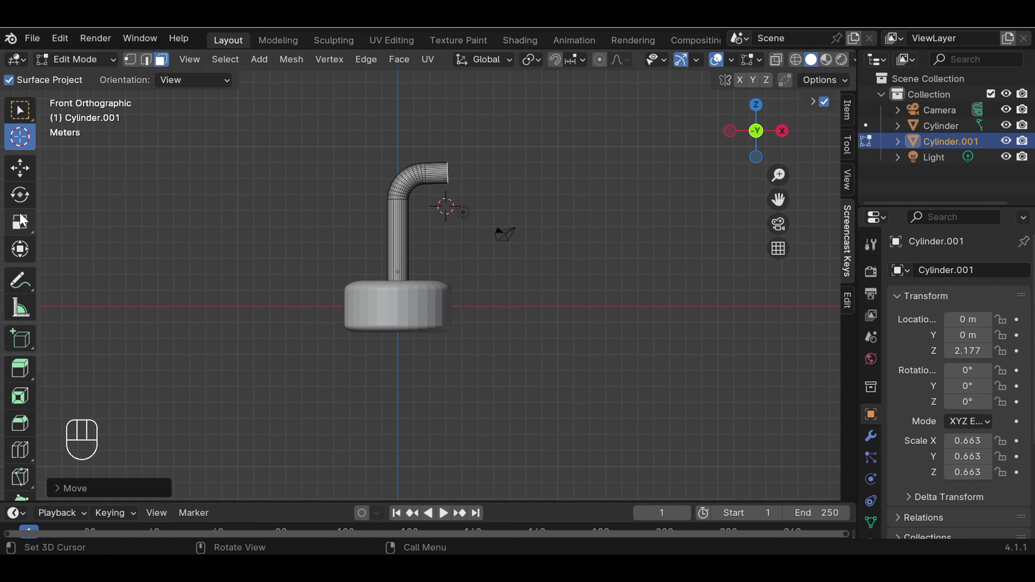
click(26, 109)
scroll(31, 310, down, 3)
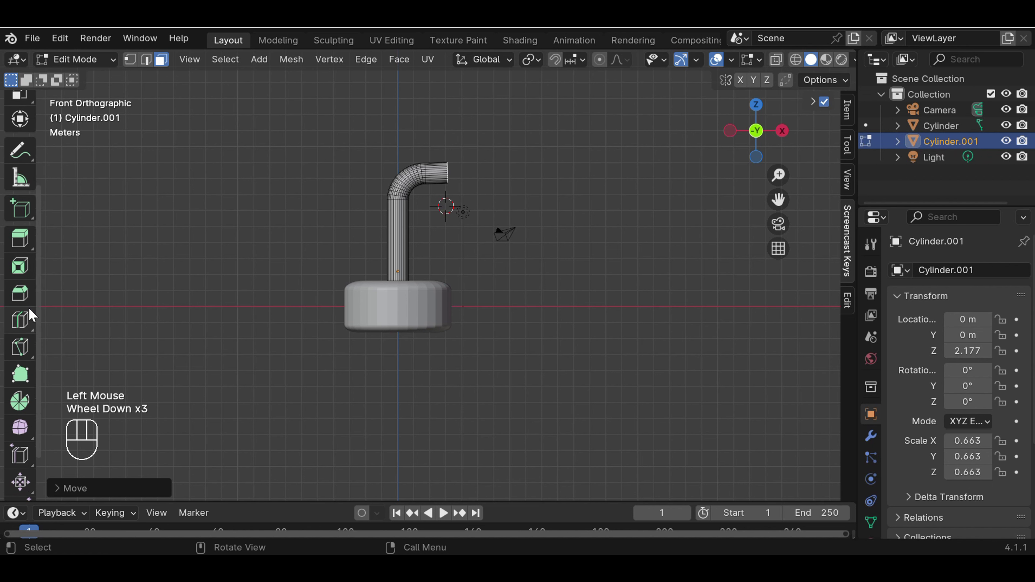
click(20, 401)
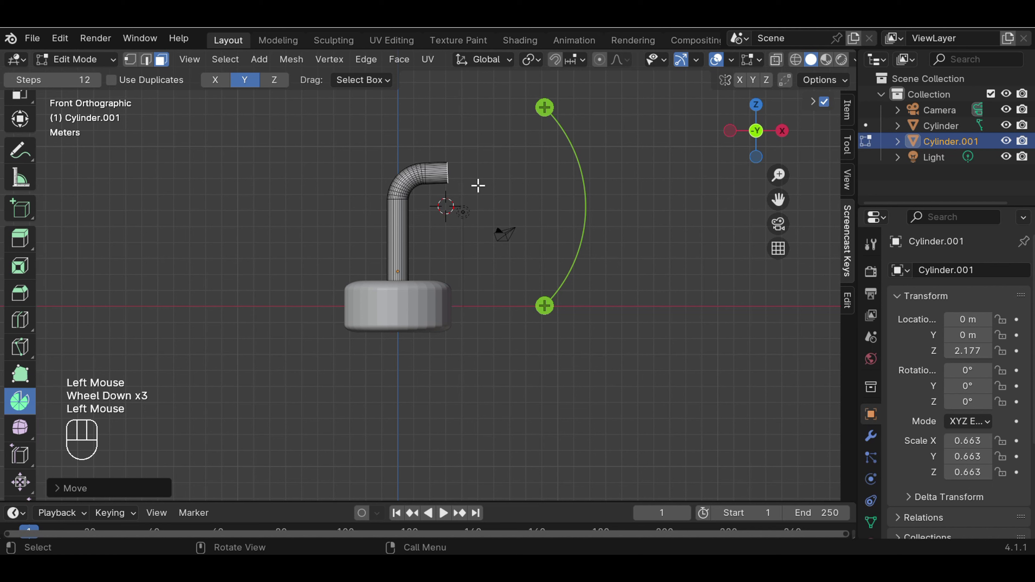
drag(545, 107, 460, 347)
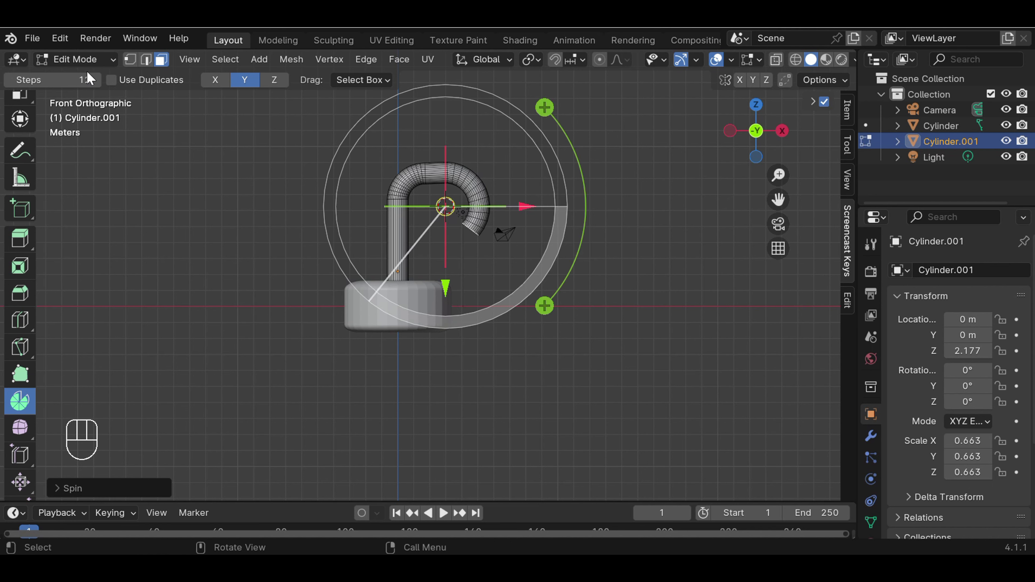
- Bevel the spout's end face by about 0.23 m with multiple segments, and return to Object Mode
scroll(24, 141, up, 2)
scroll(24, 142, up, 2)
click(19, 110)
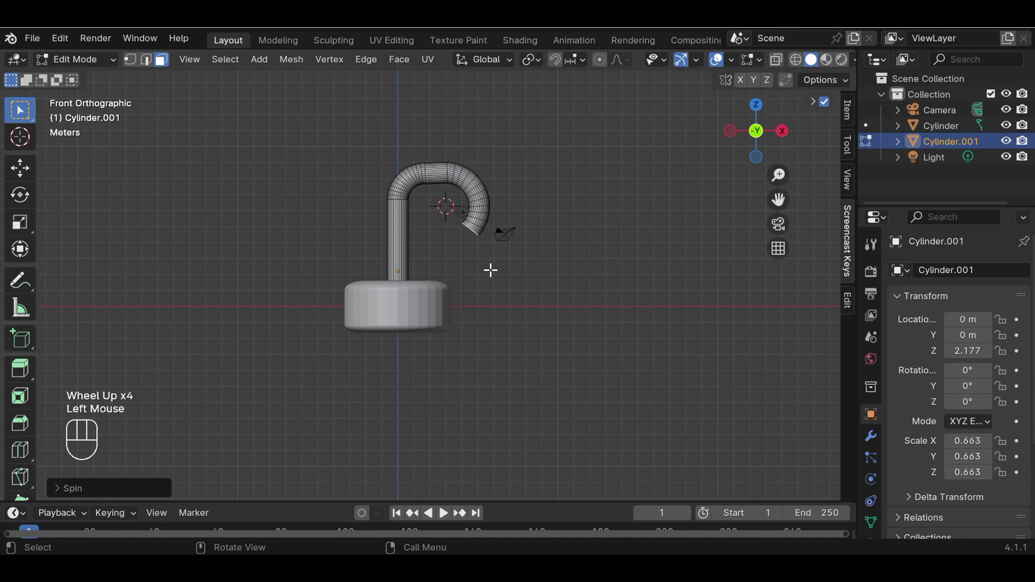
key(ctrl+b)
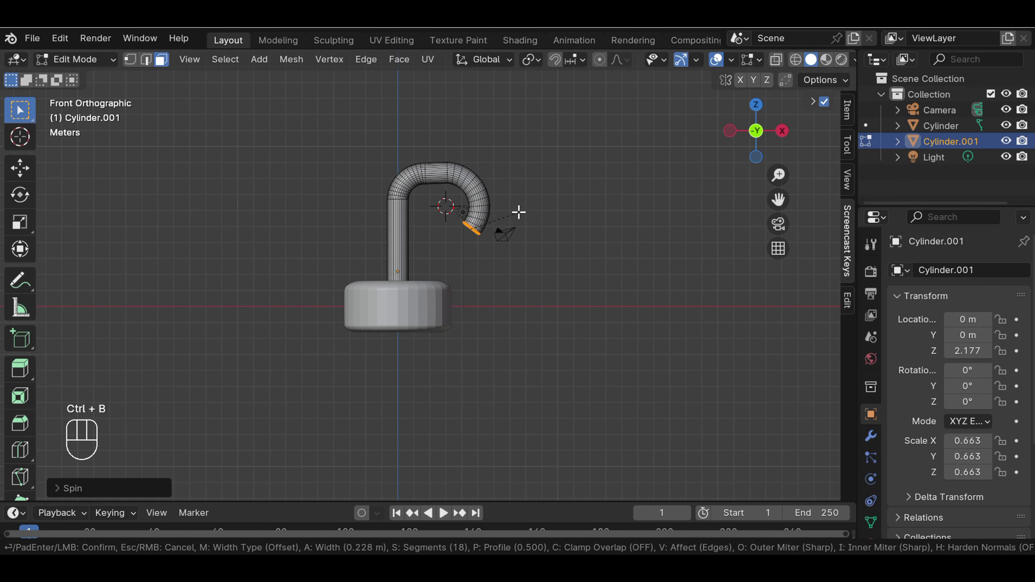
scroll(519, 213, up, 1)
click(521, 212)
click(63, 58)
click(80, 77)
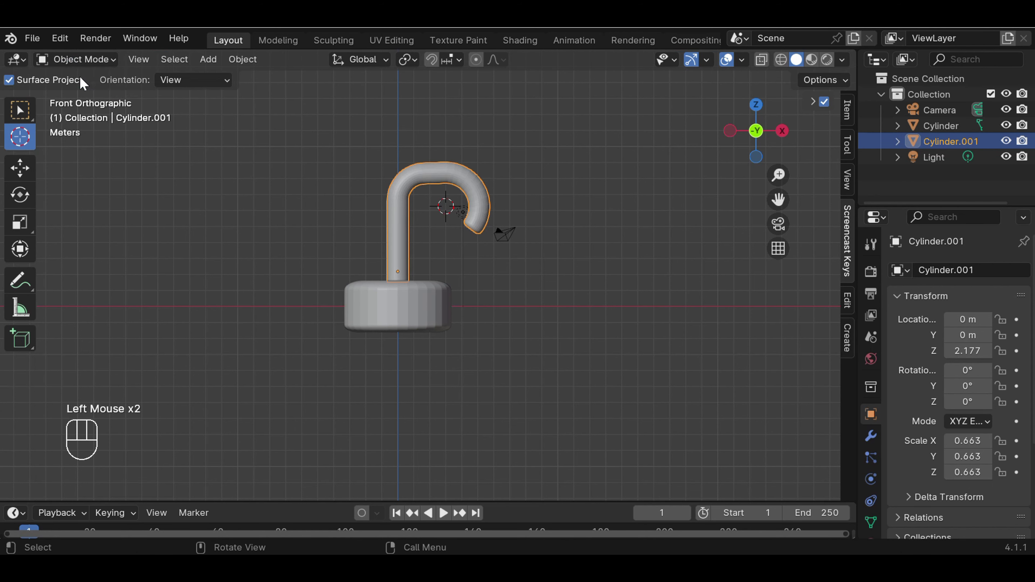
- In the front view, place the 3D cursor in the empty space right of the spout and add a cylinder mesh there
middle_drag(591, 245, 557, 272)
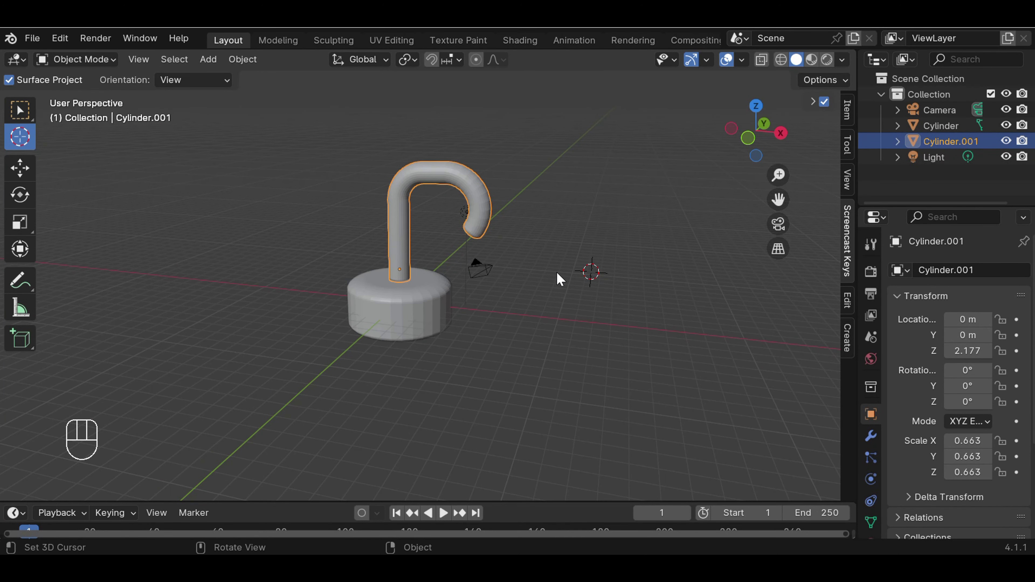
key(KP_1)
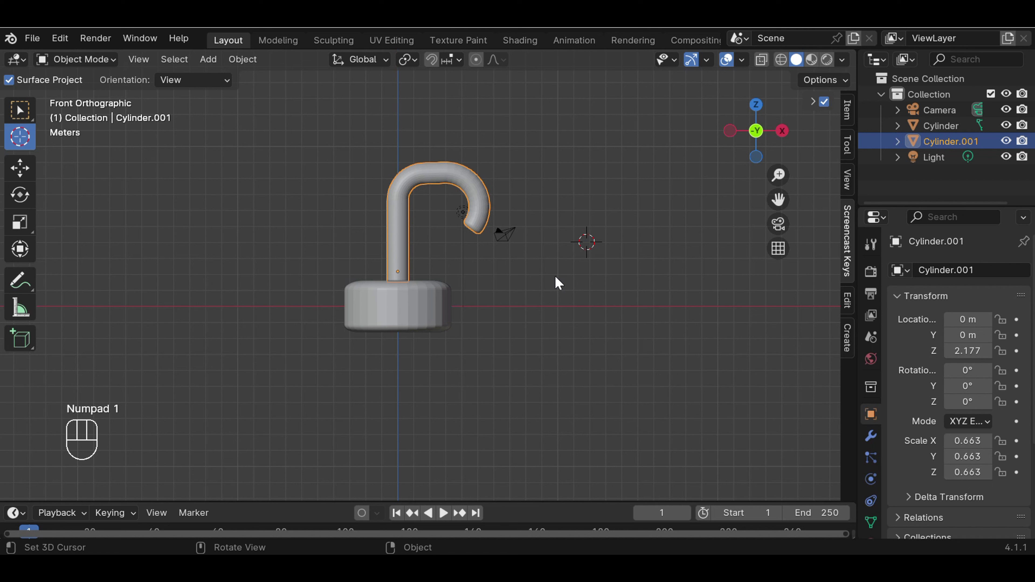
click(557, 192)
click(207, 62)
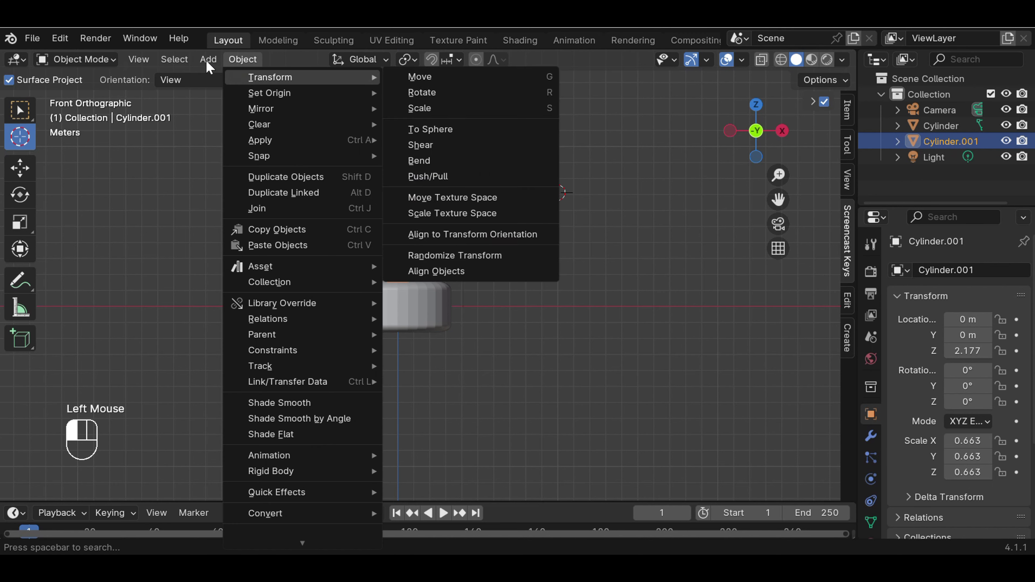
mouse_move(233, 84)
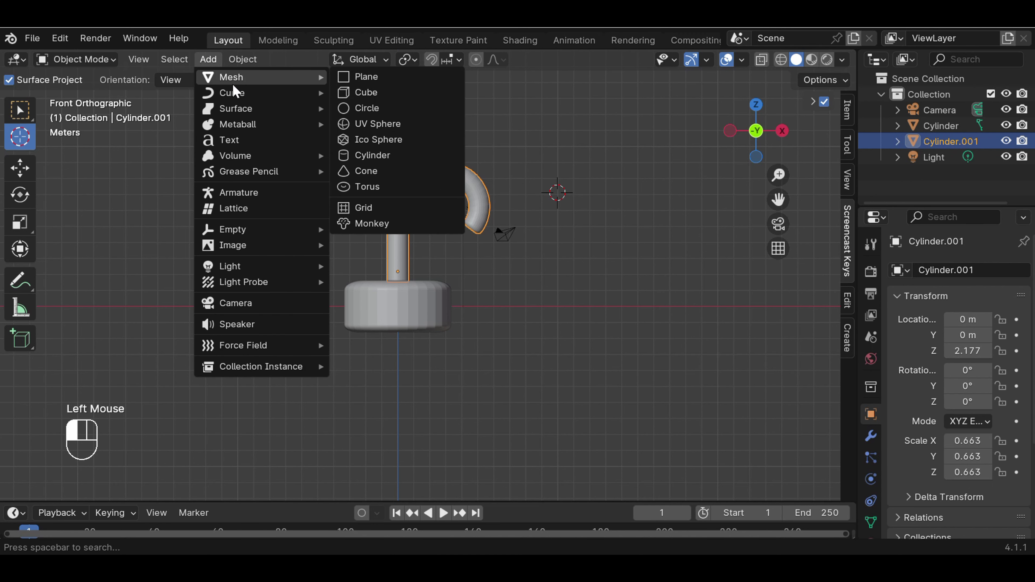
click(381, 152)
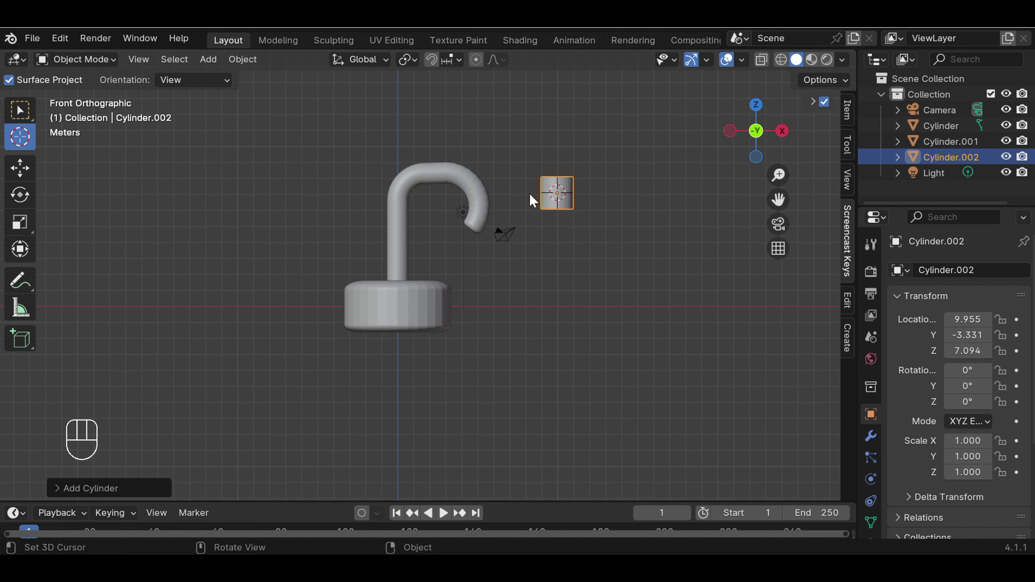
- Move the new cylinder down along Z to about 0.12 m, level with the base body, and rotate it 90° in the front view
key(g)
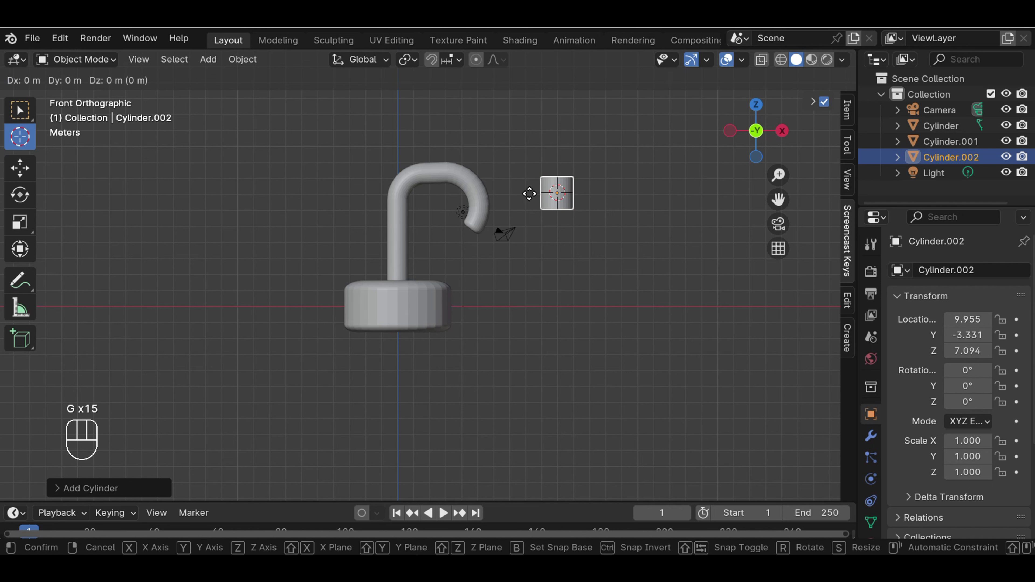
key(g)
key(z)
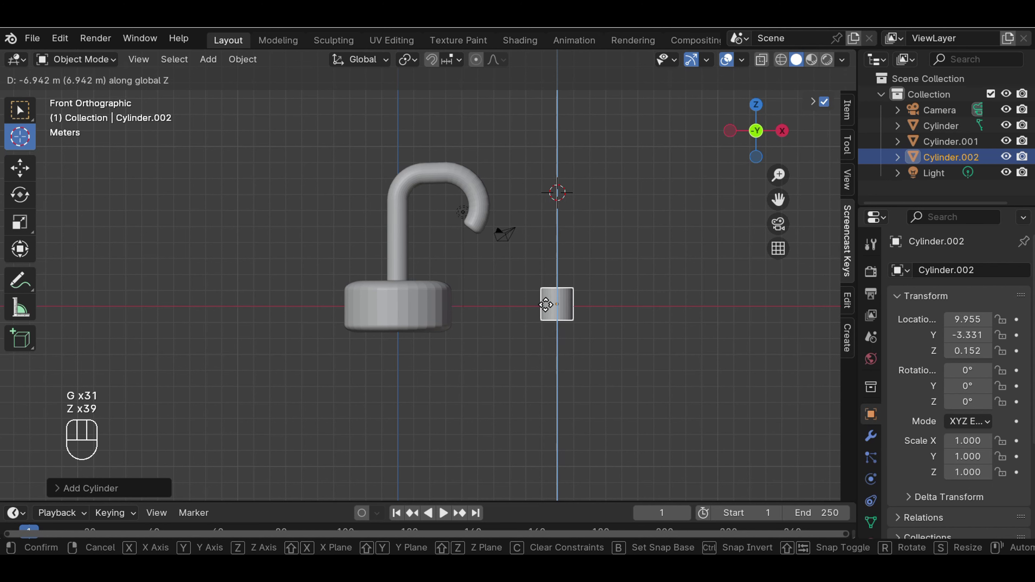
click(545, 305)
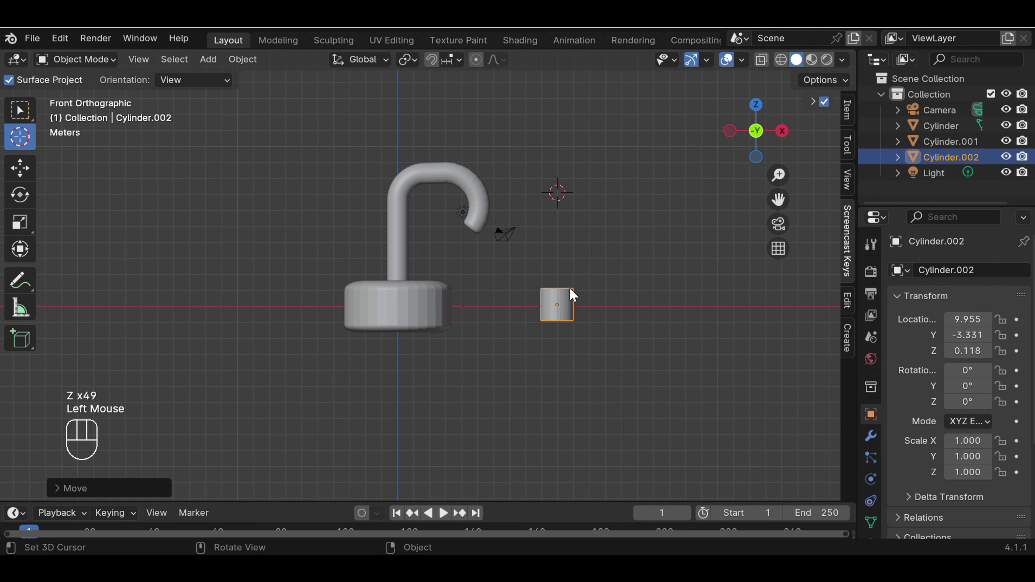
key(r)
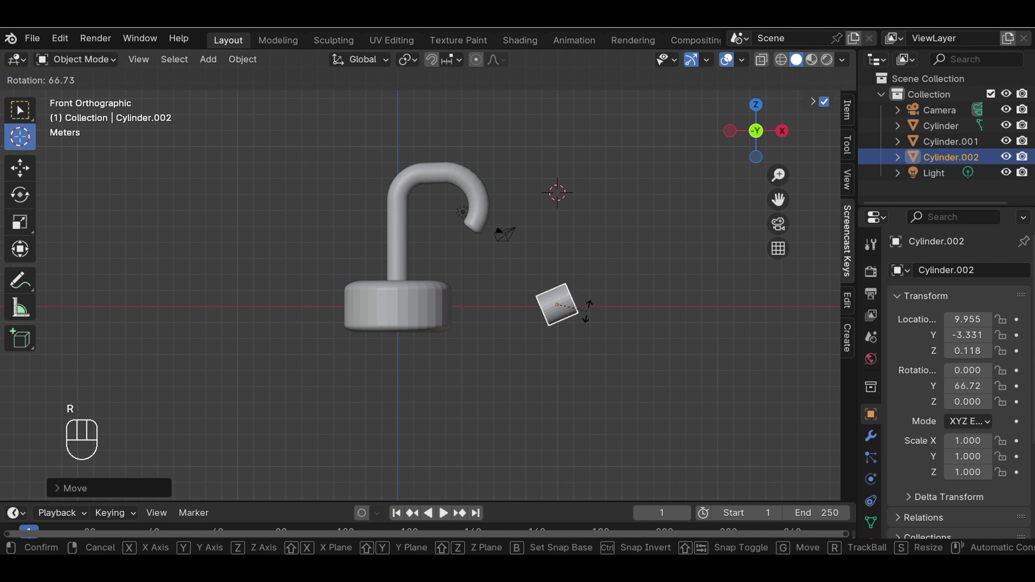
text(90)
key(Return)
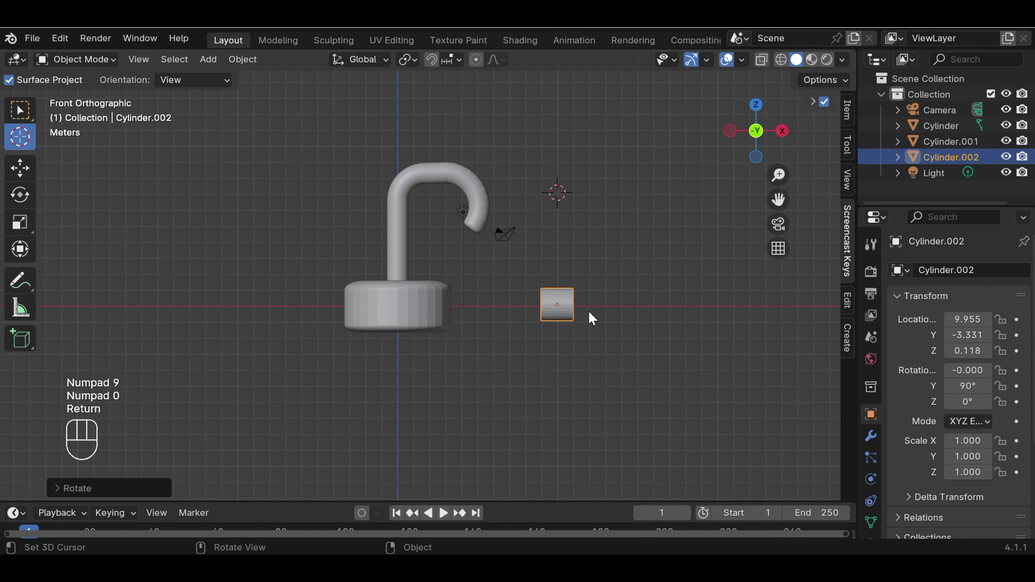
- Scale the rotated cylinder down uniformly to about 0.718 in the right view
key(KP_7)
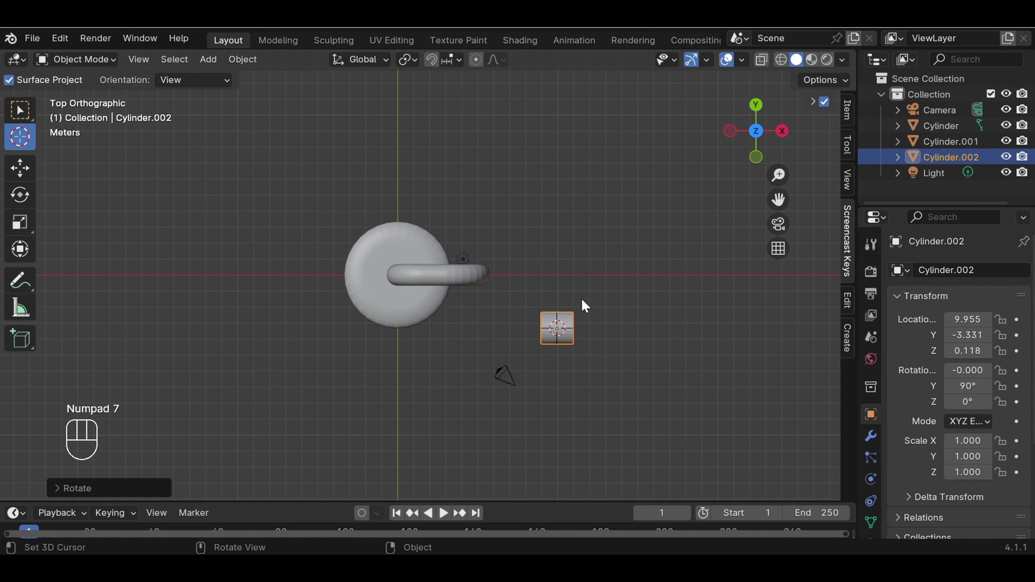
key(KP_1)
key(KP_2)
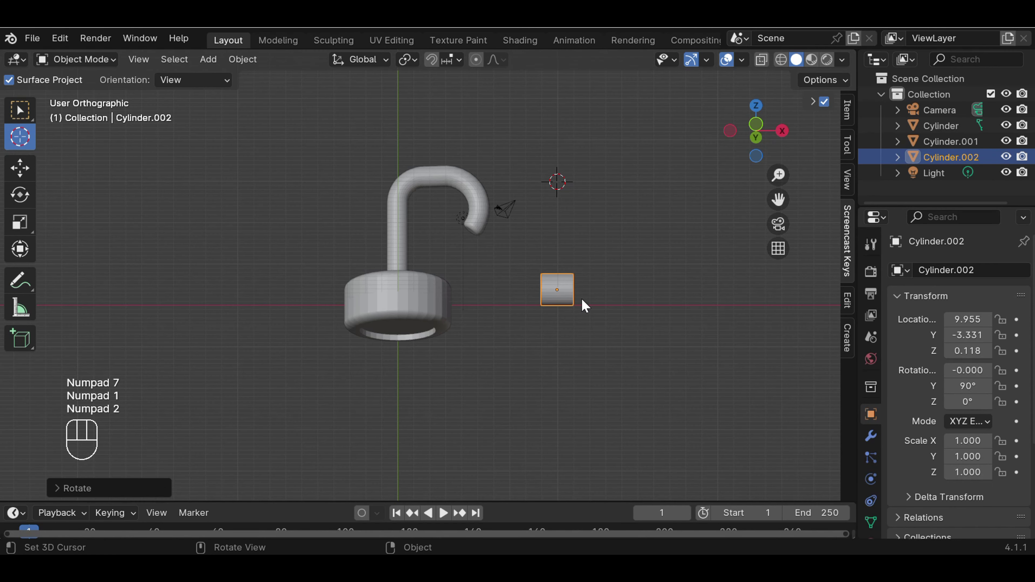
key(KP_3)
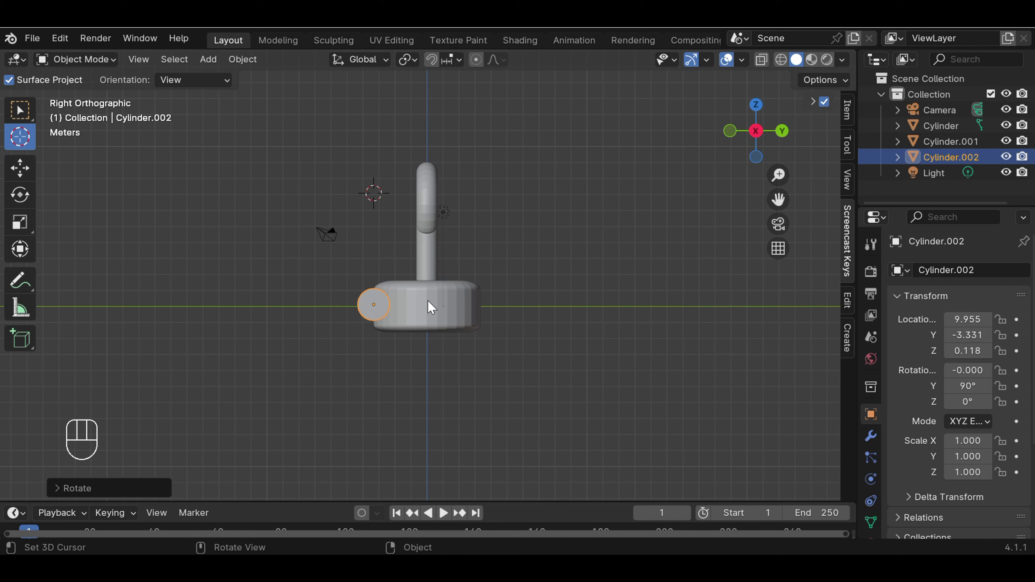
key(s)
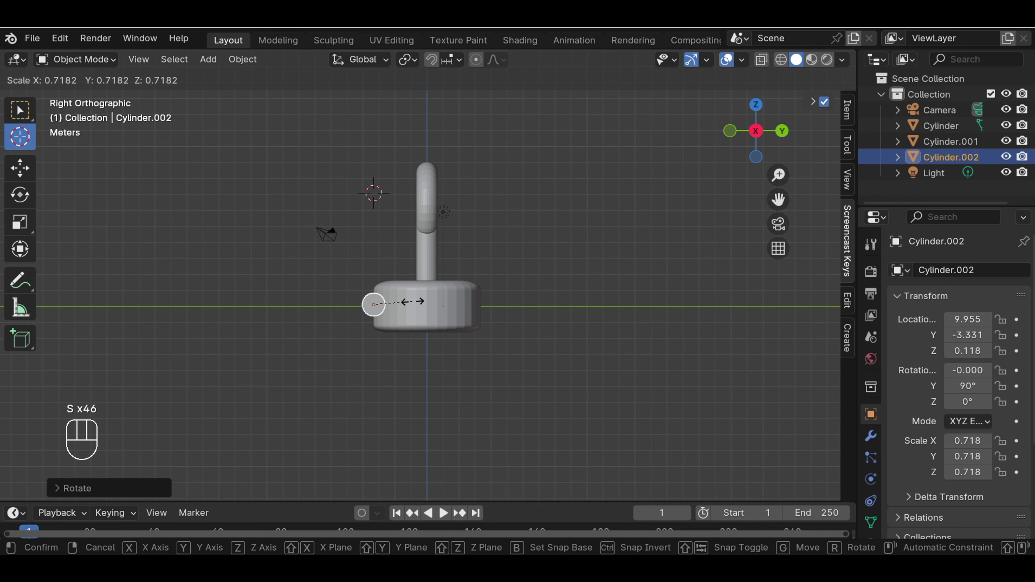
click(412, 301)
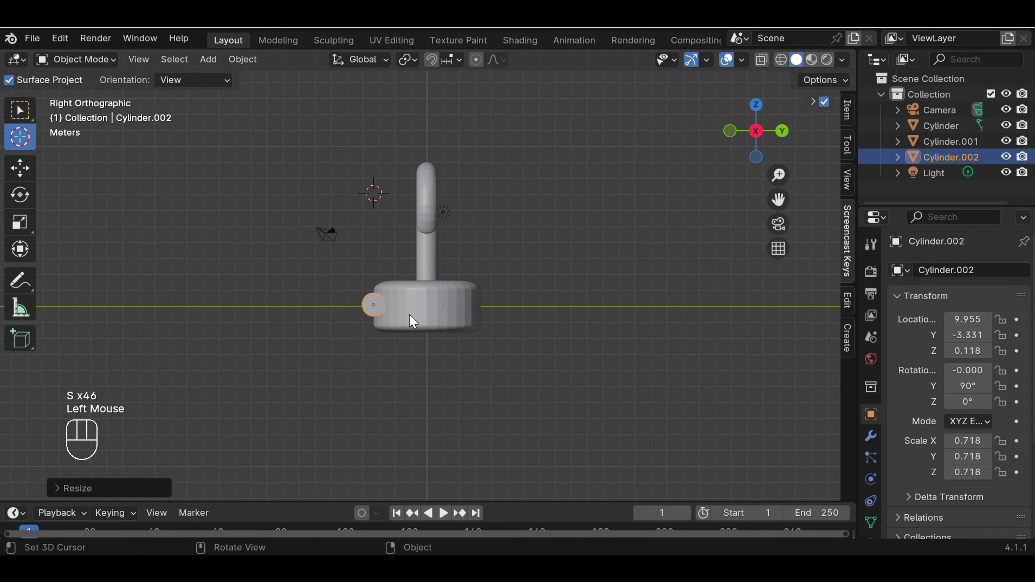
- Move the small cylinder along Y to about -0.08 m, in line with the stem, and return to the front view
key(g)
key(y)
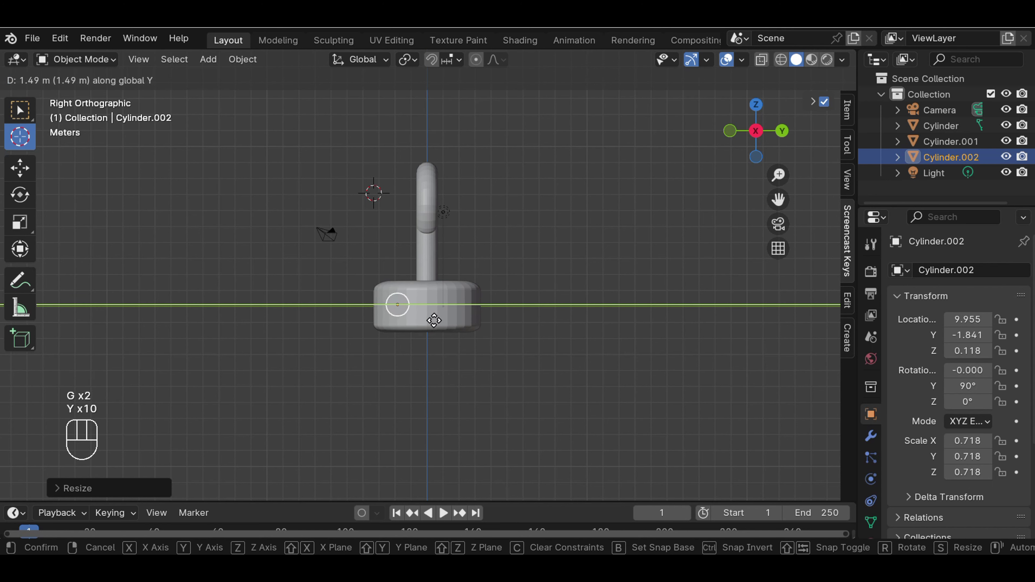
click(462, 327)
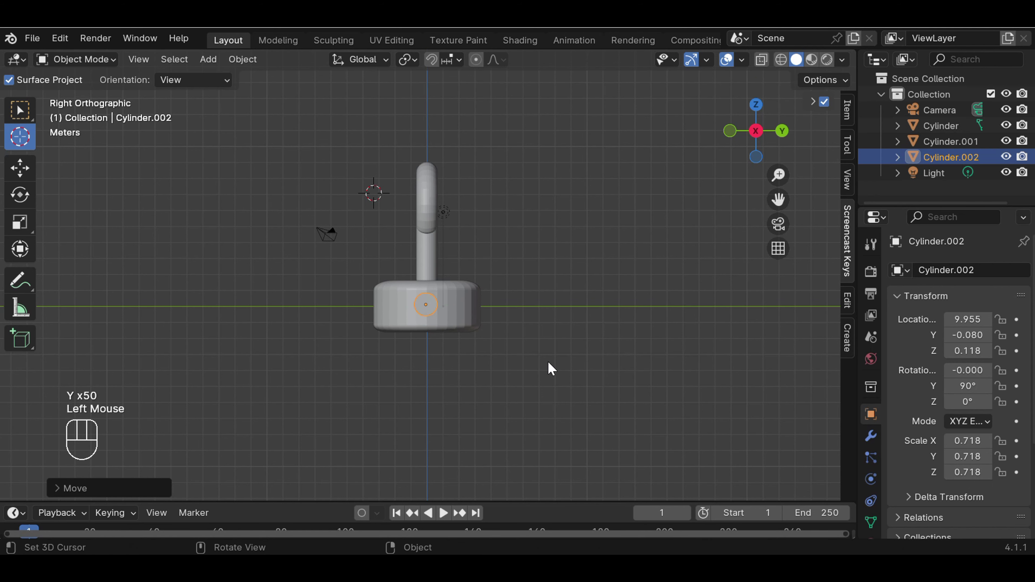
key(KP_1)
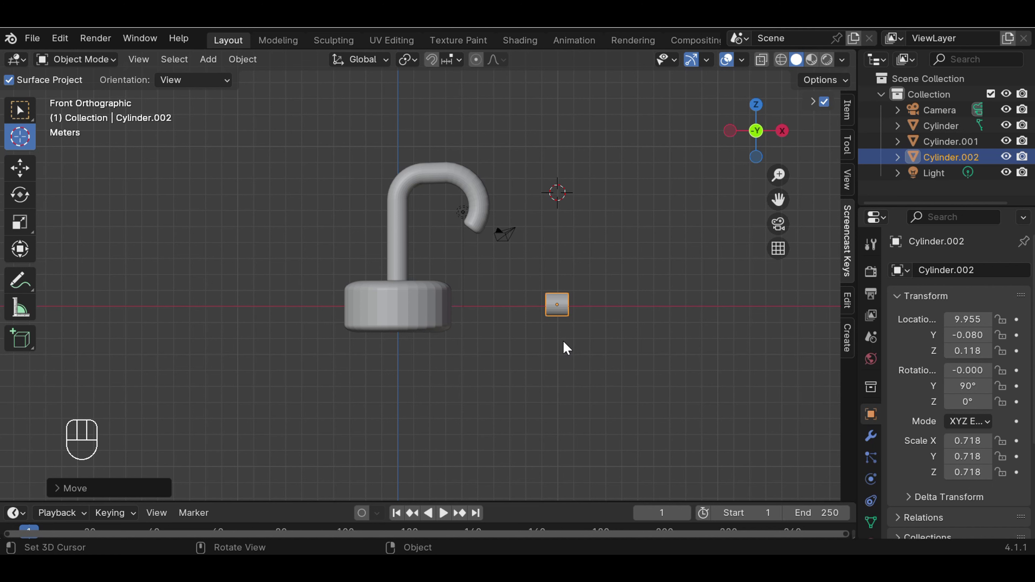
- Stretch the small cylinder lengthwise along X to a scale of about 5.561 and move it to about X 8.465 m, against the base
key(s)
key(x)
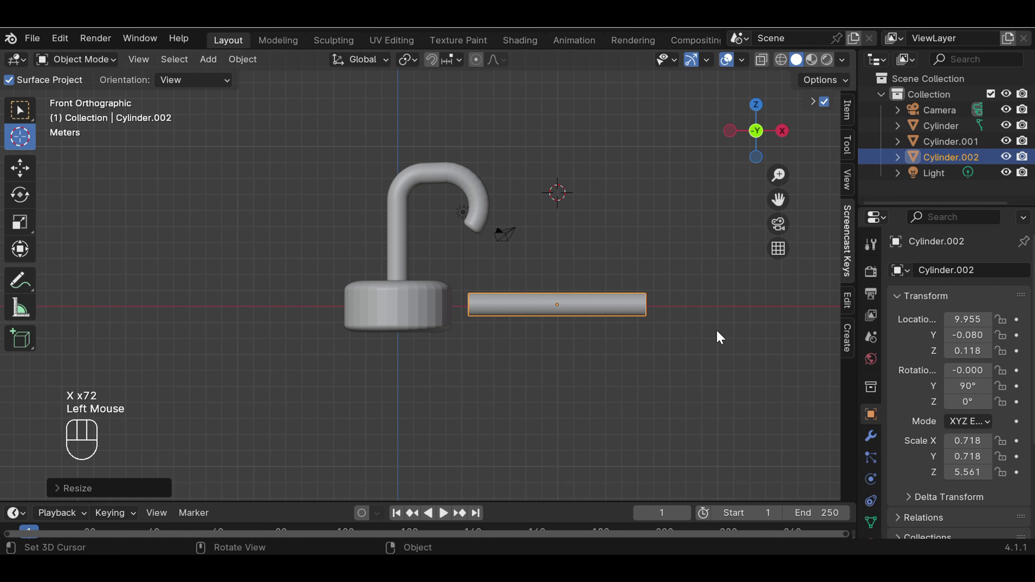
key(g)
key(x)
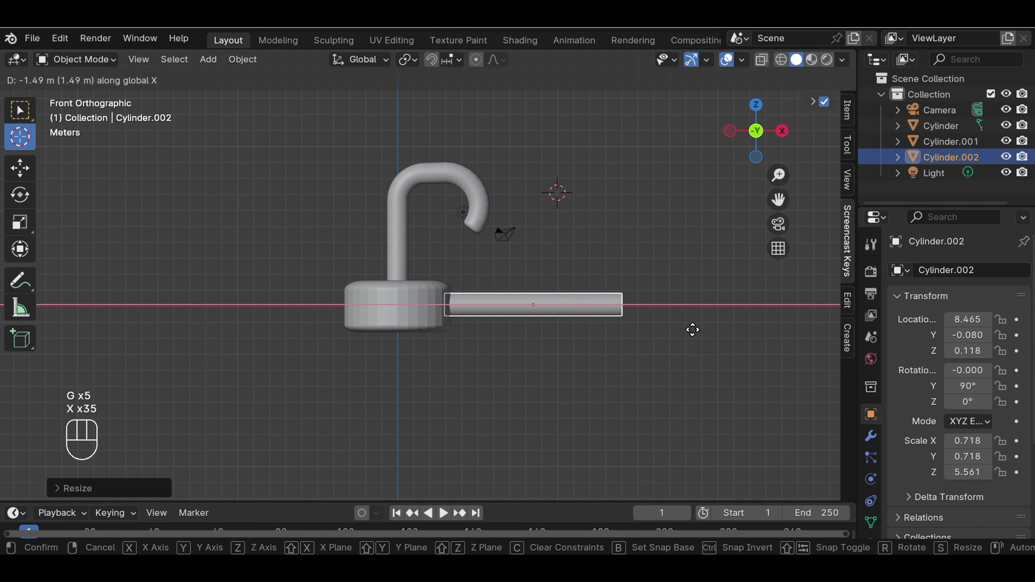
click(692, 330)
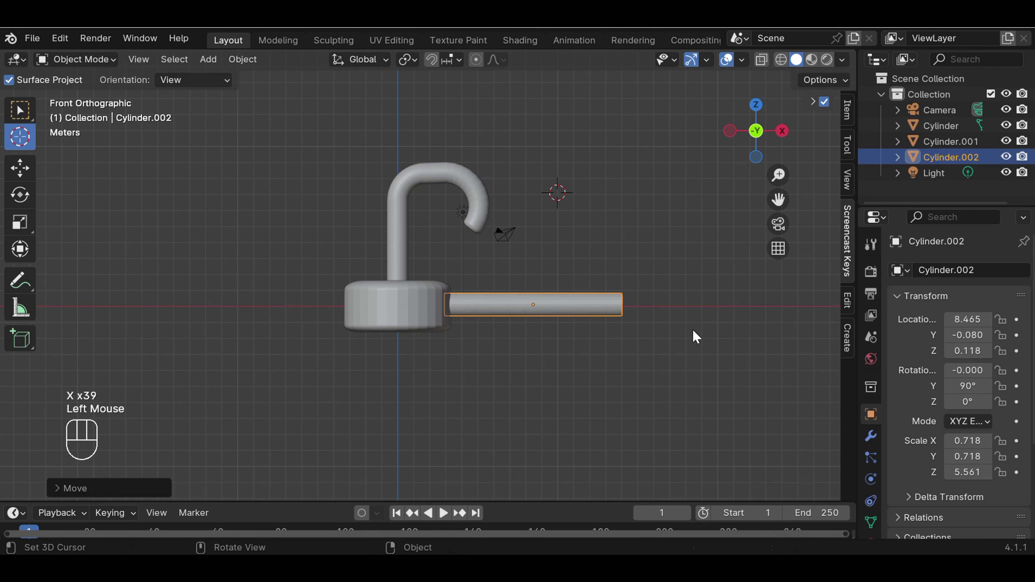
- Lower the long horizontal cylinder along Z to about 0.028 m
click(671, 277)
middle_drag(677, 268, 542, 281)
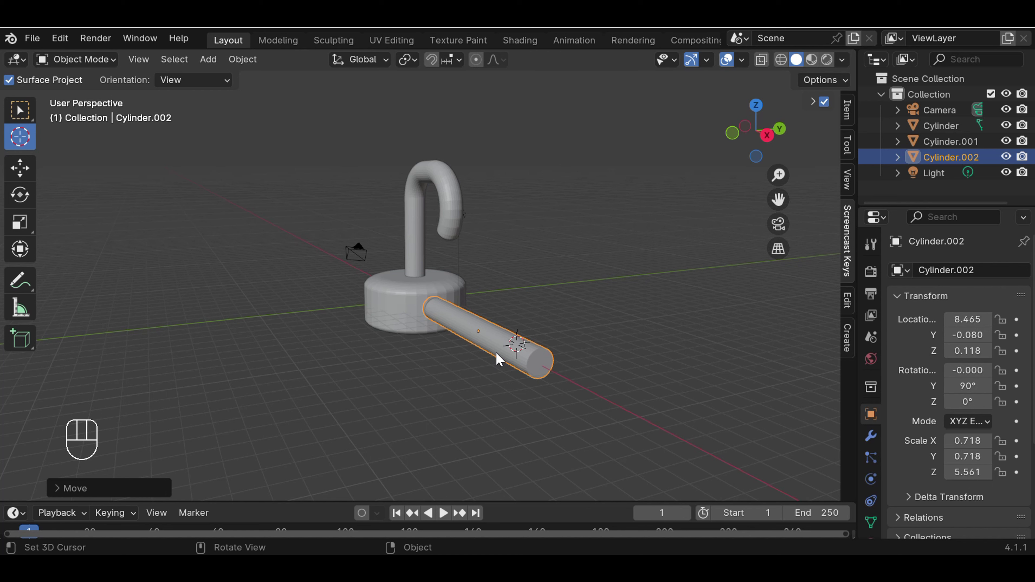
key(g)
key(g)
key(g)
key(g)
key(z)
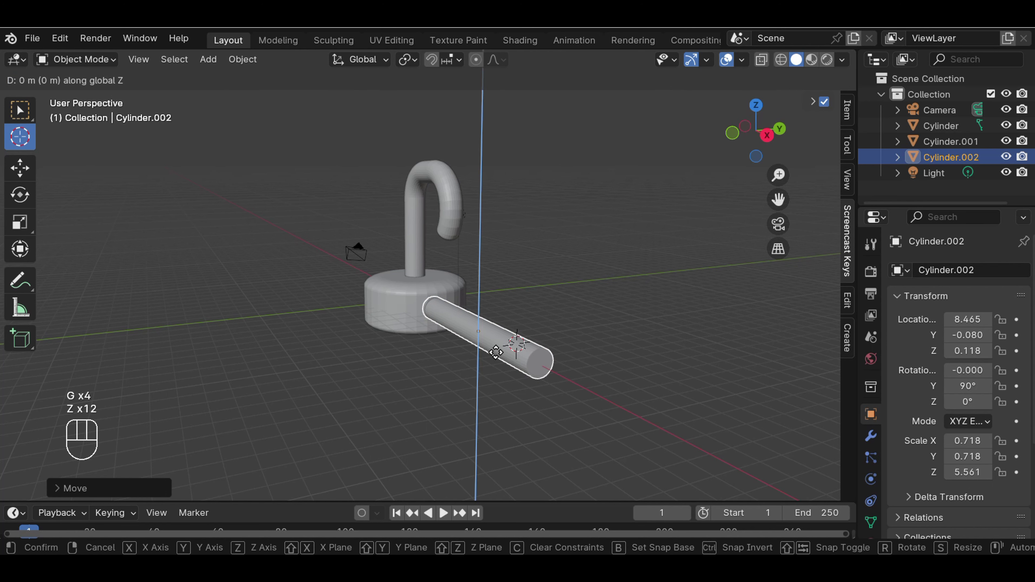
key(z)
key(z)
key(z)
key(z)
key(z)
key(z)
key(z)
key(z)
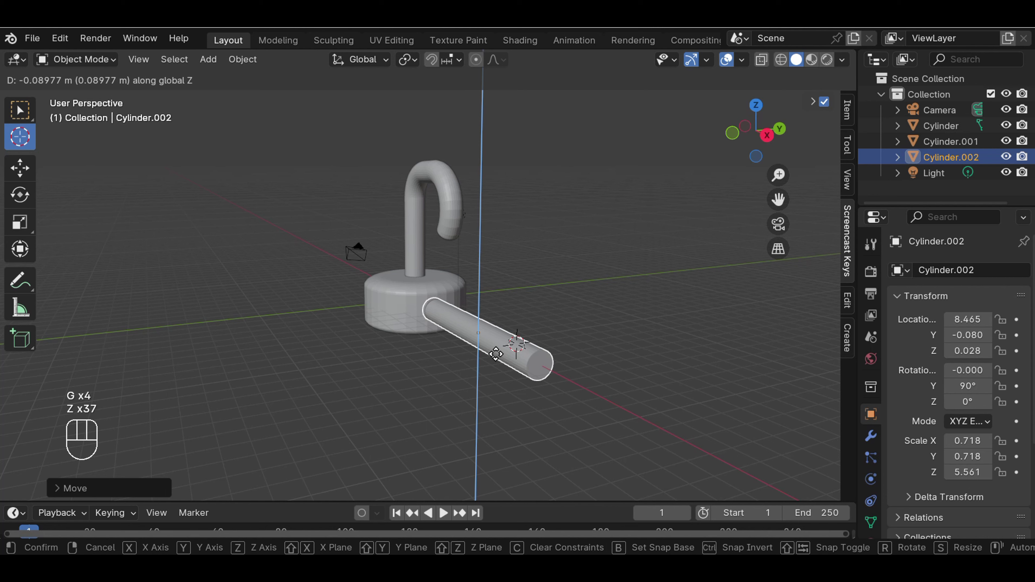
click(495, 354)
- Examine how the horizontal cylinder's inner end meets the base, in wireframe from the front and in solid shading from an oblique angle
click(561, 334)
middle_drag(580, 332, 514, 296)
key(KP_1)
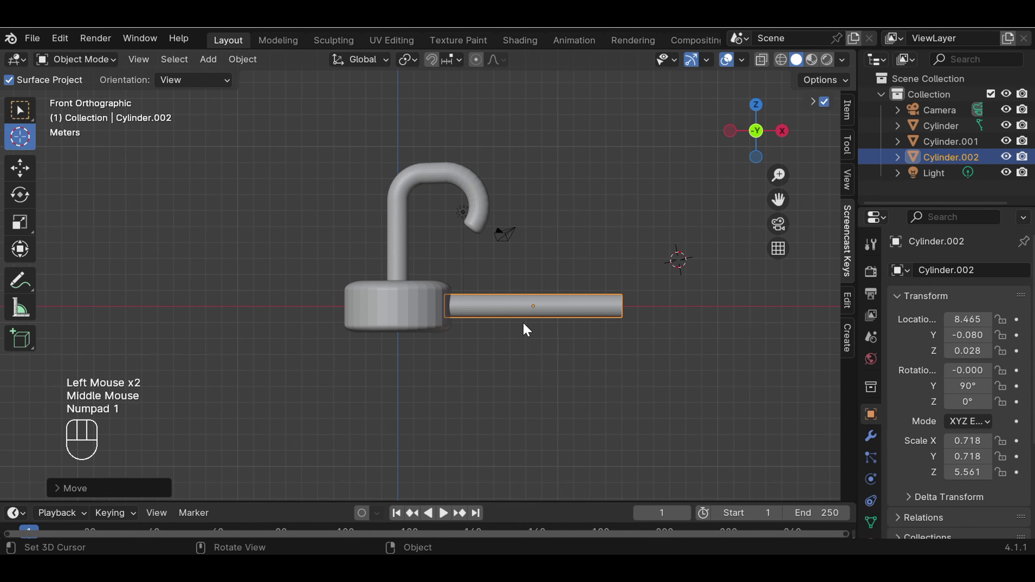
click(780, 60)
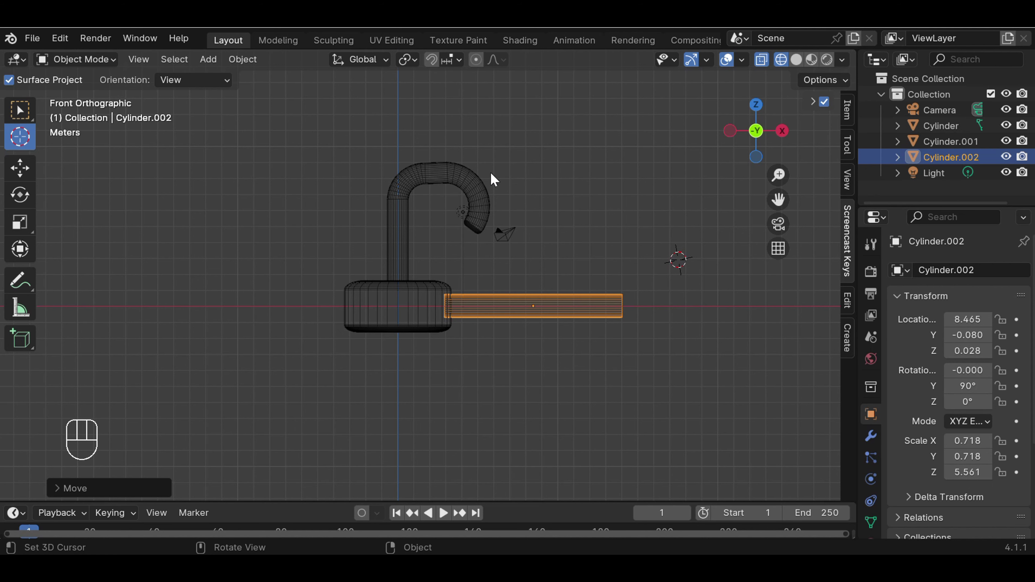
click(796, 60)
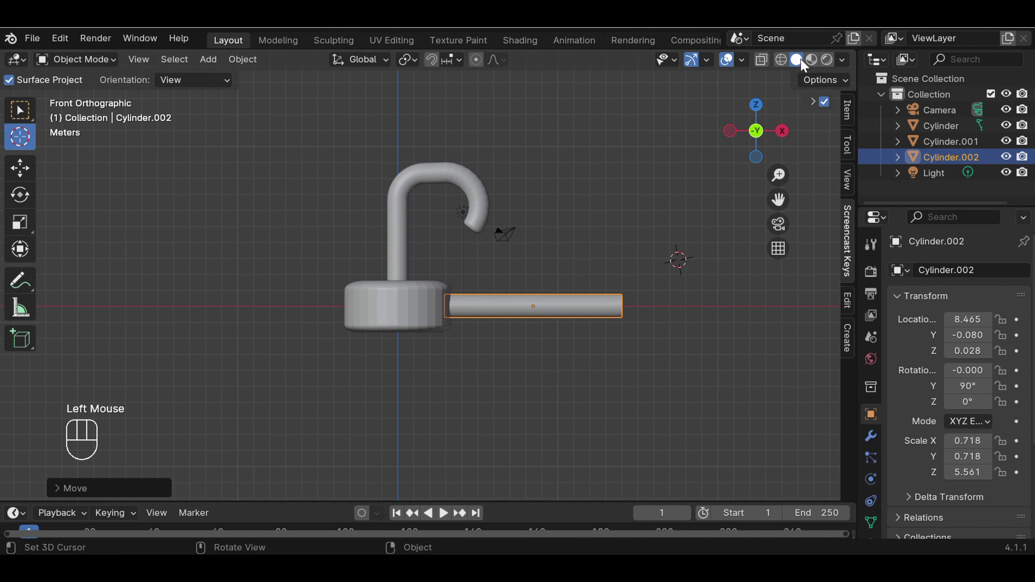
middle_drag(671, 215, 550, 215)
scroll(631, 297, up, 2)
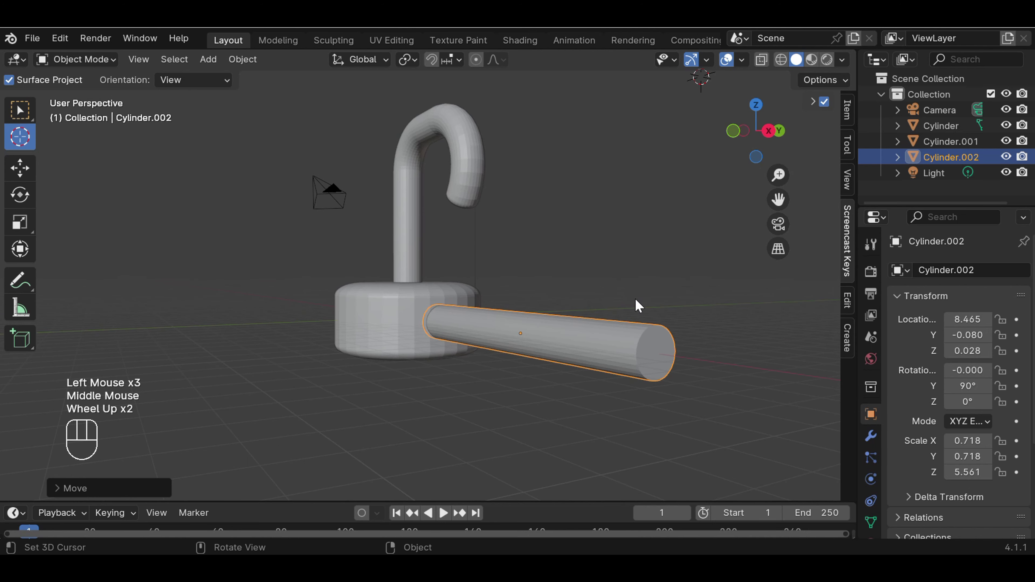
scroll(635, 300, down, 1)
middle_drag(635, 299, 590, 304)
- Lower the horizontal cylinder slightly more along Z to about -0.038 m
key(g)
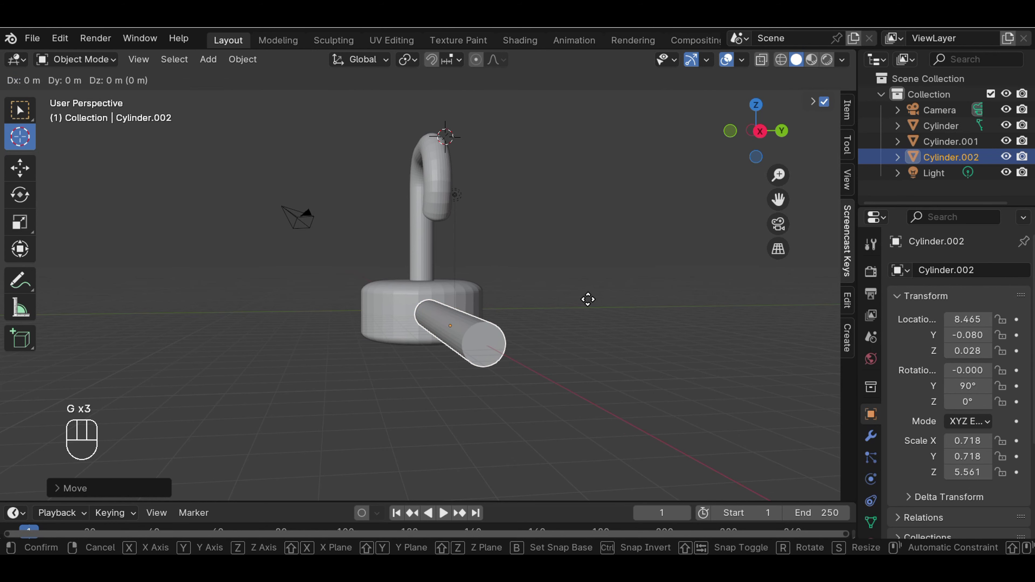
key(g)
key(z)
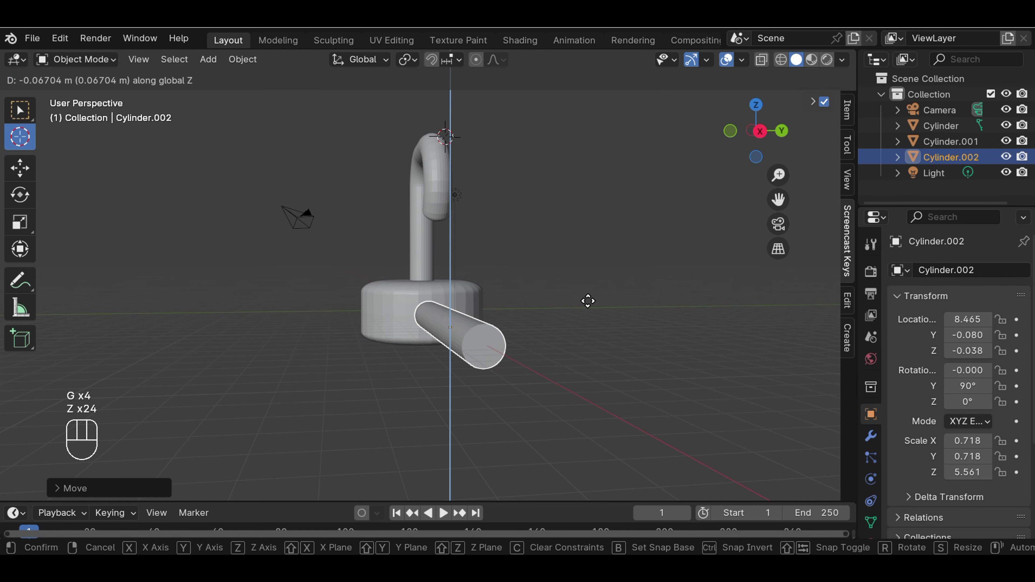
click(588, 301)
scroll(568, 290, up, 1)
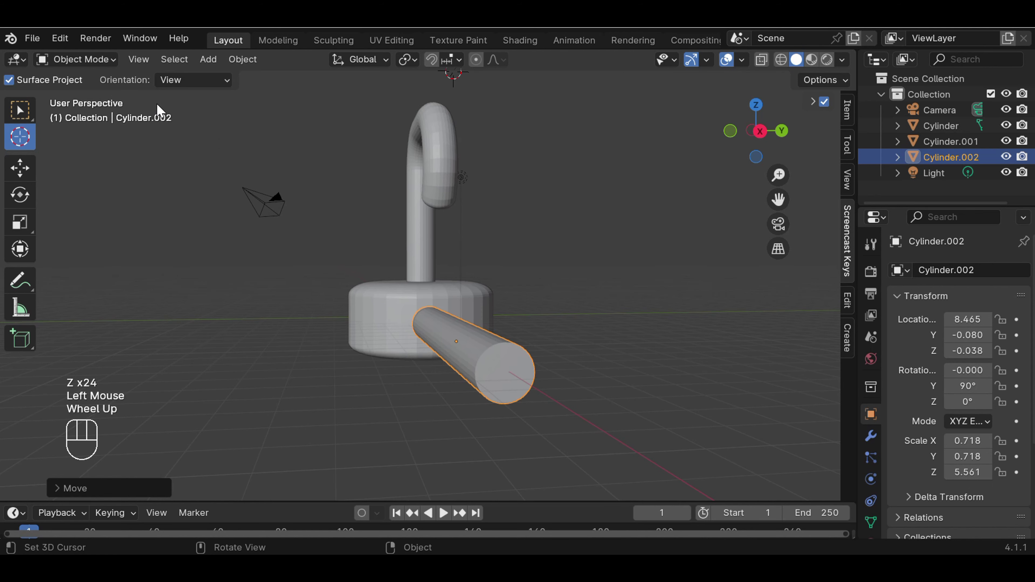
- In Edit Mode, lengthen the horizontal cylinder by moving its outer end face outward along X in the front view
click(104, 60)
click(110, 95)
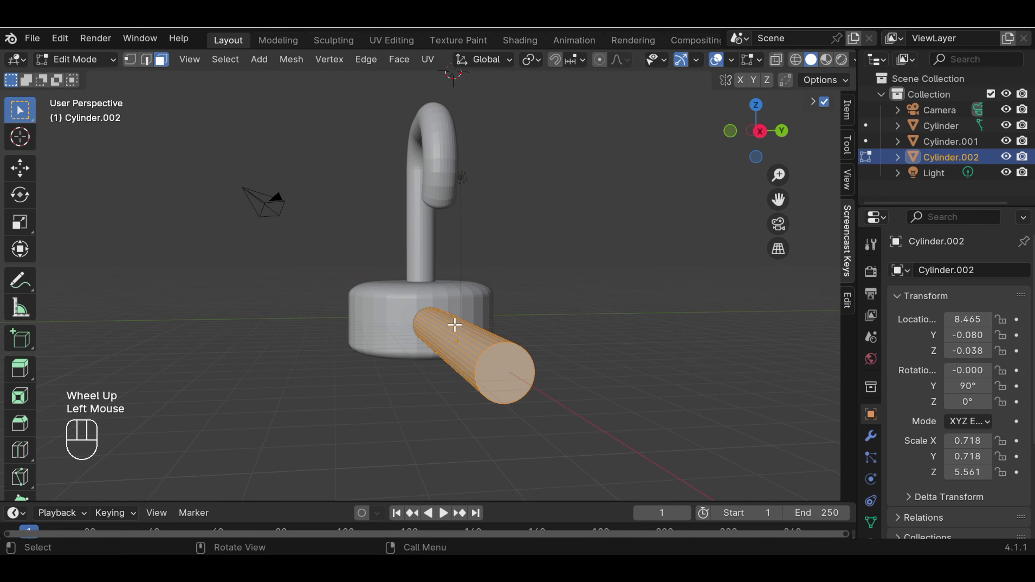
click(488, 362)
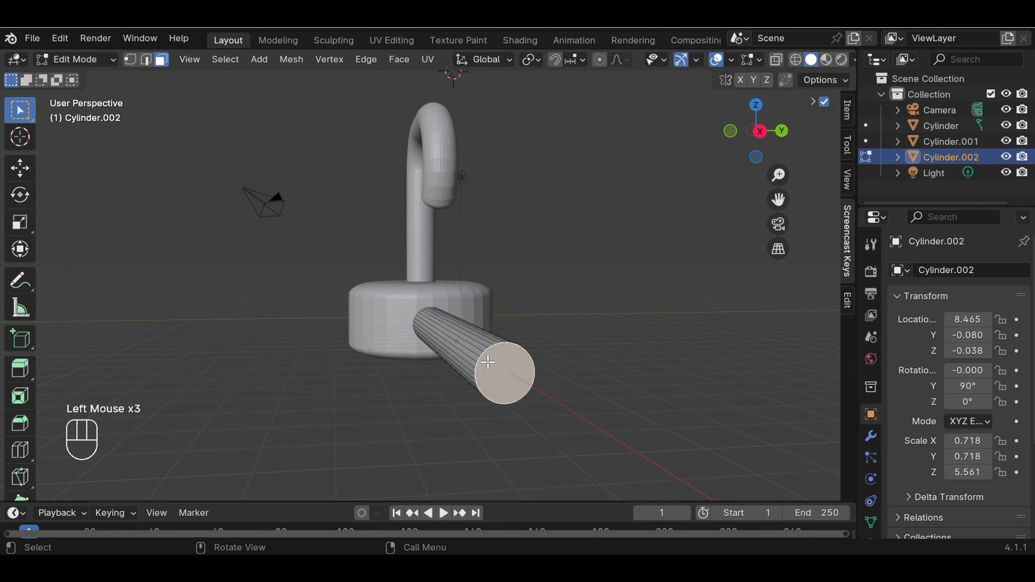
click(20, 167)
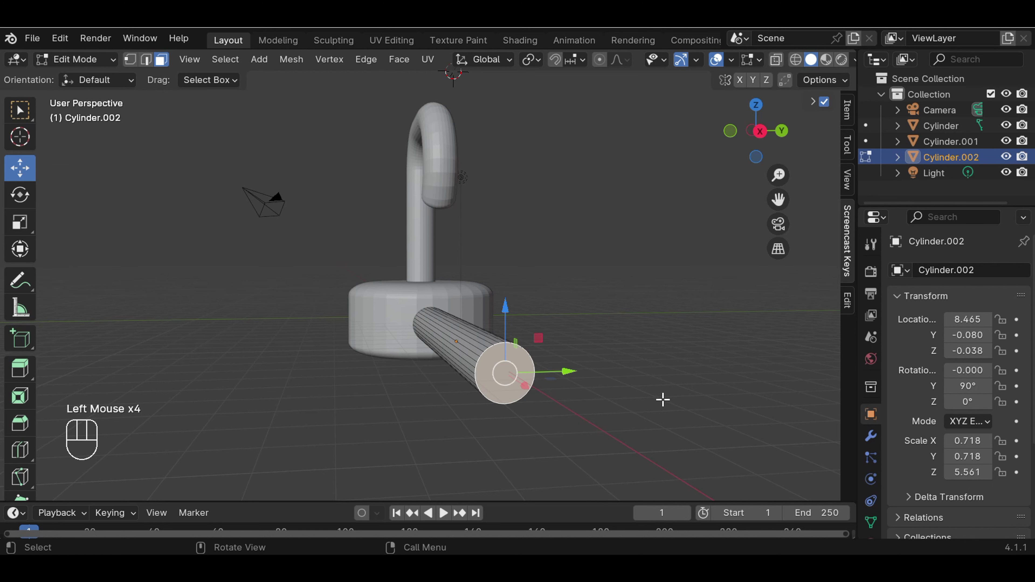
key(KP_1)
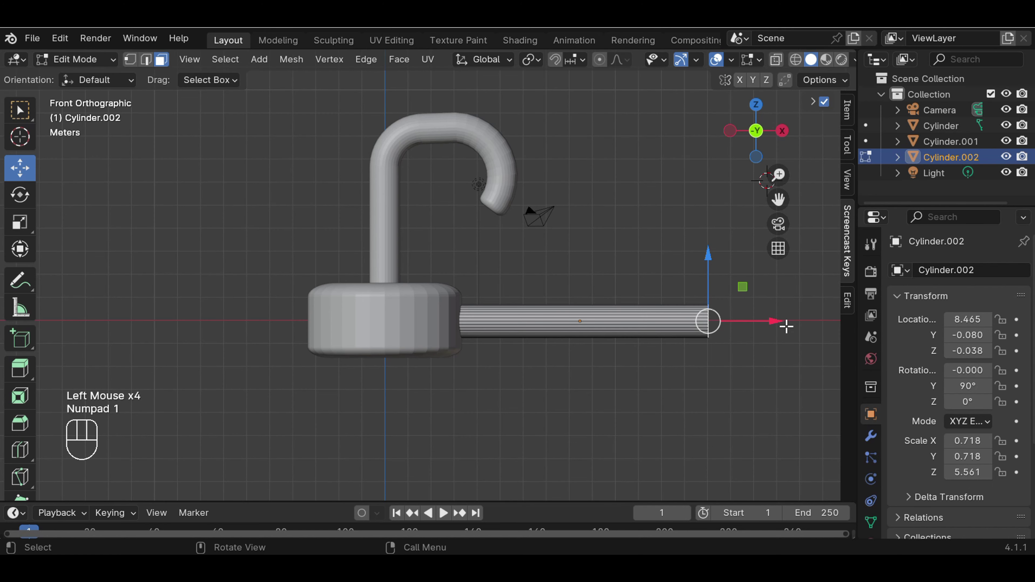
drag(778, 322, 850, 326)
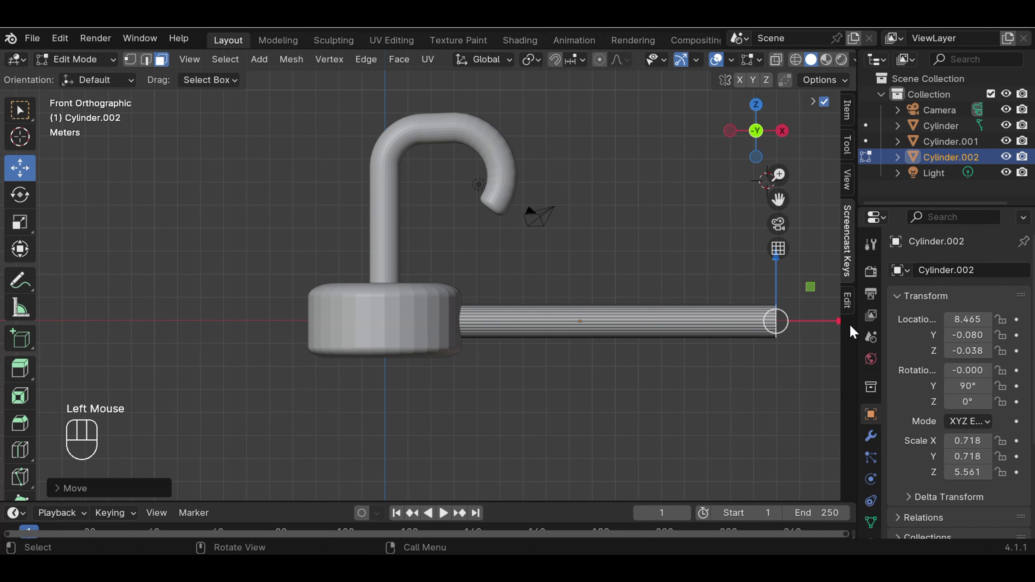
click(713, 362)
scroll(710, 361, down, 1)
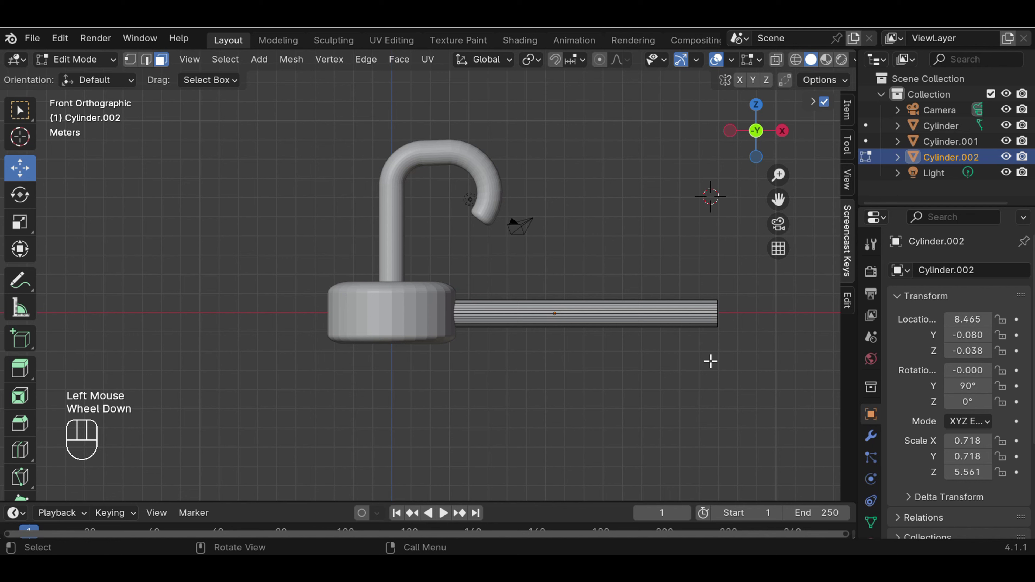
- Select the horizontal cylinder's outer end face and place the 3D cursor just above that end in the front view
click(785, 240)
middle_drag(754, 309, 640, 316)
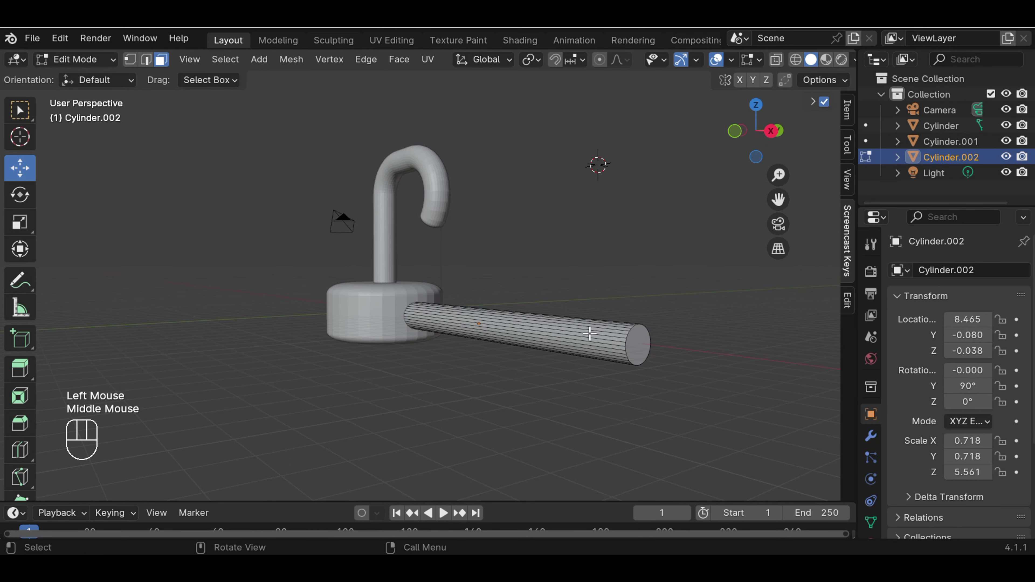
click(638, 359)
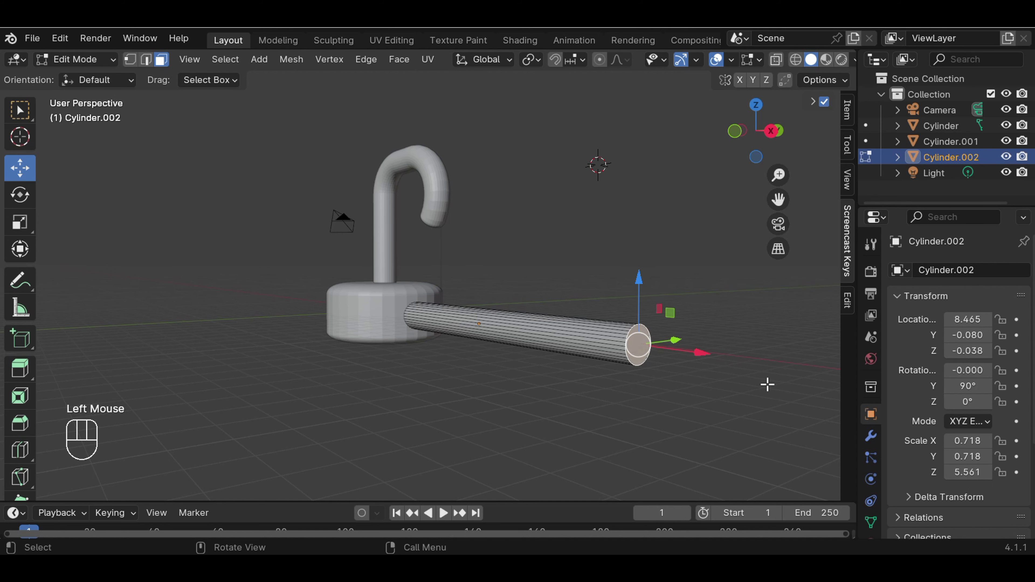
key(KP_1)
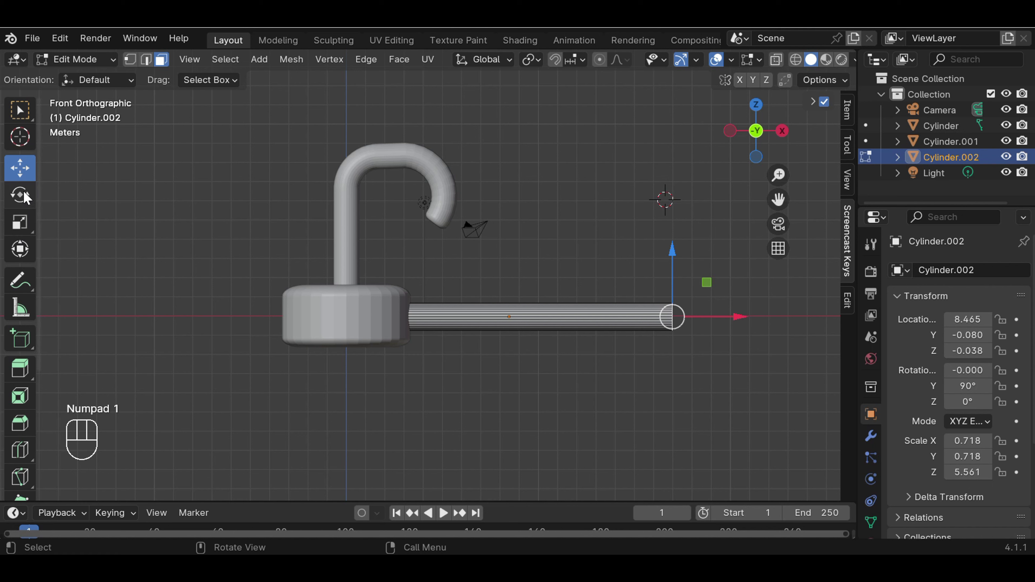
click(19, 137)
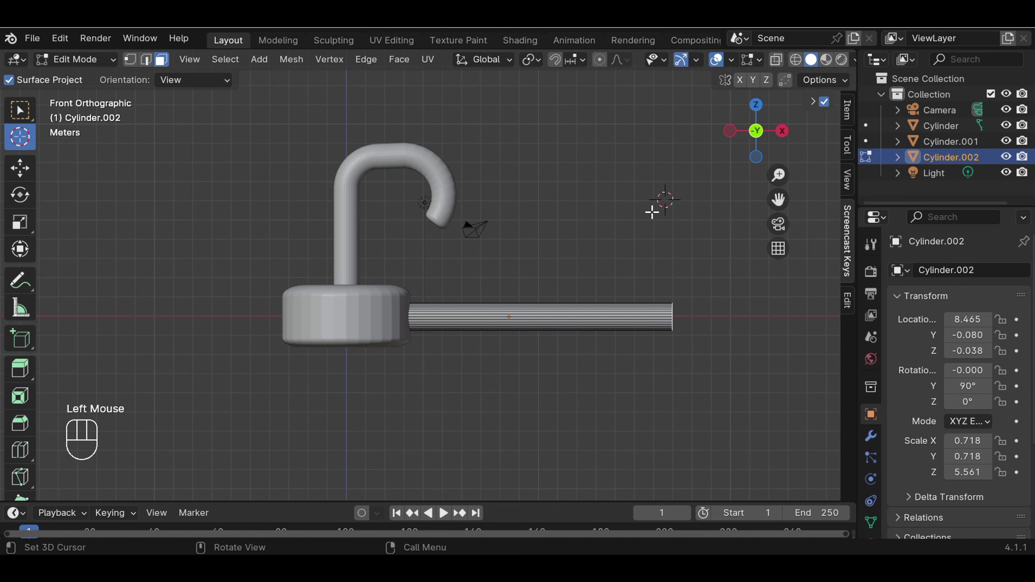
drag(665, 200, 671, 292)
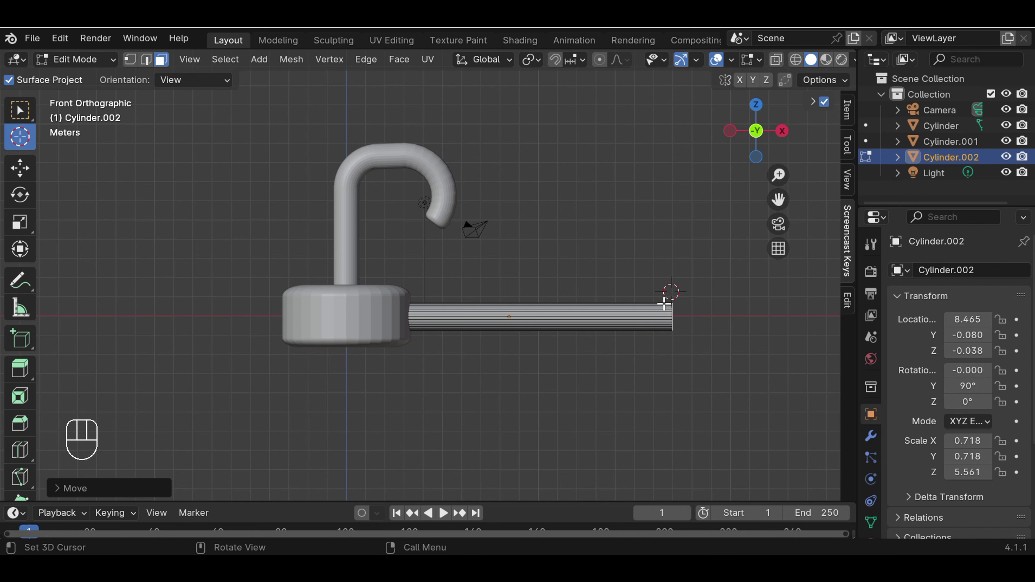
- Spin the end face around the Y axis in 12 steps, curling the rod's end upward and back past a half turn
scroll(25, 407, down, 4)
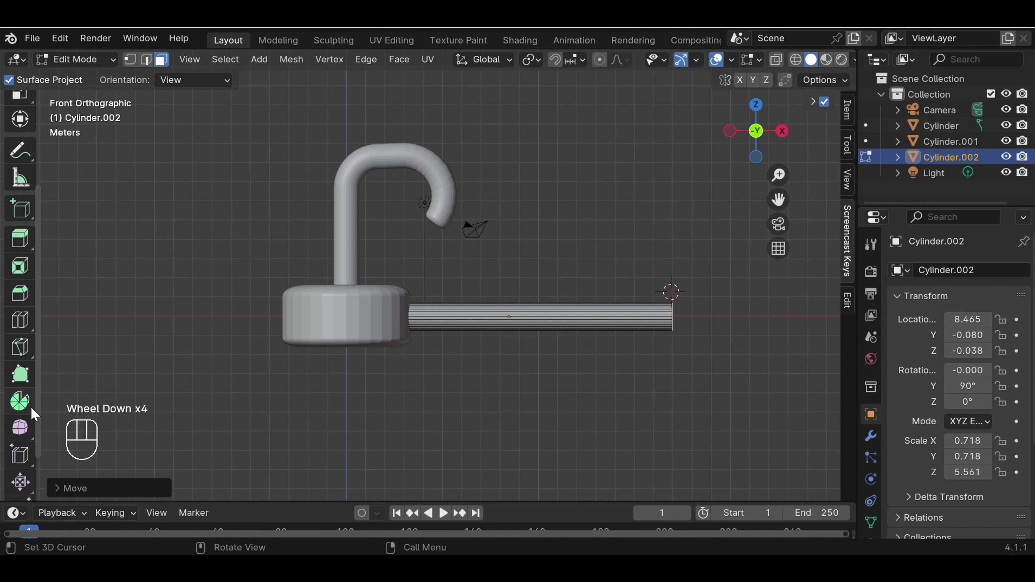
click(30, 405)
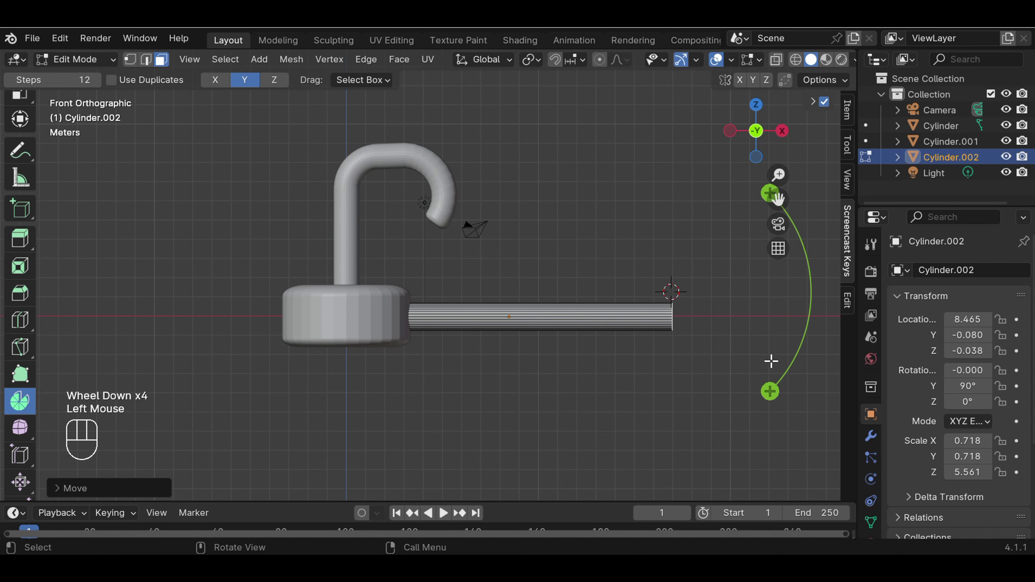
drag(770, 390, 497, 323)
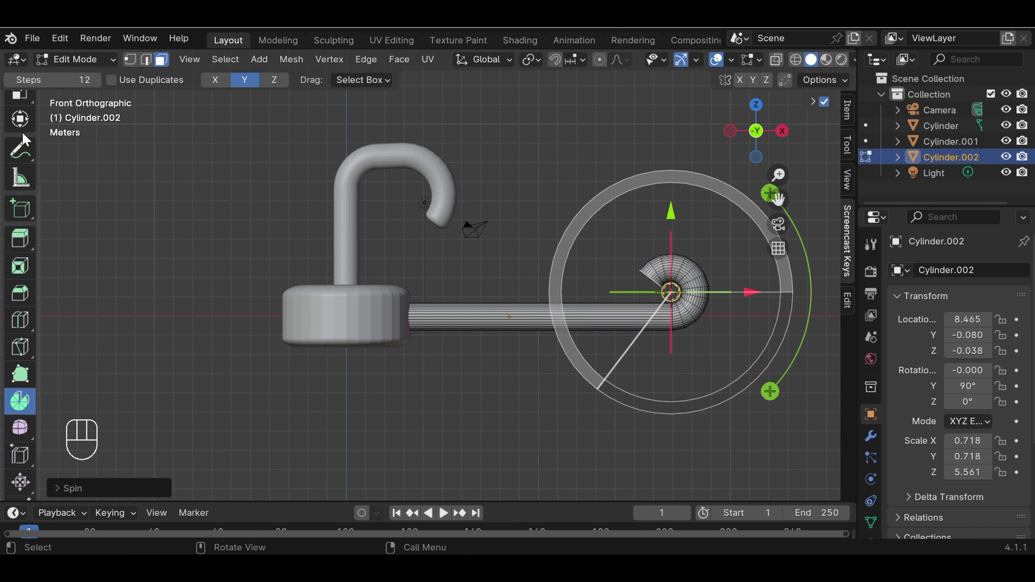
scroll(20, 163, up, 3)
click(20, 110)
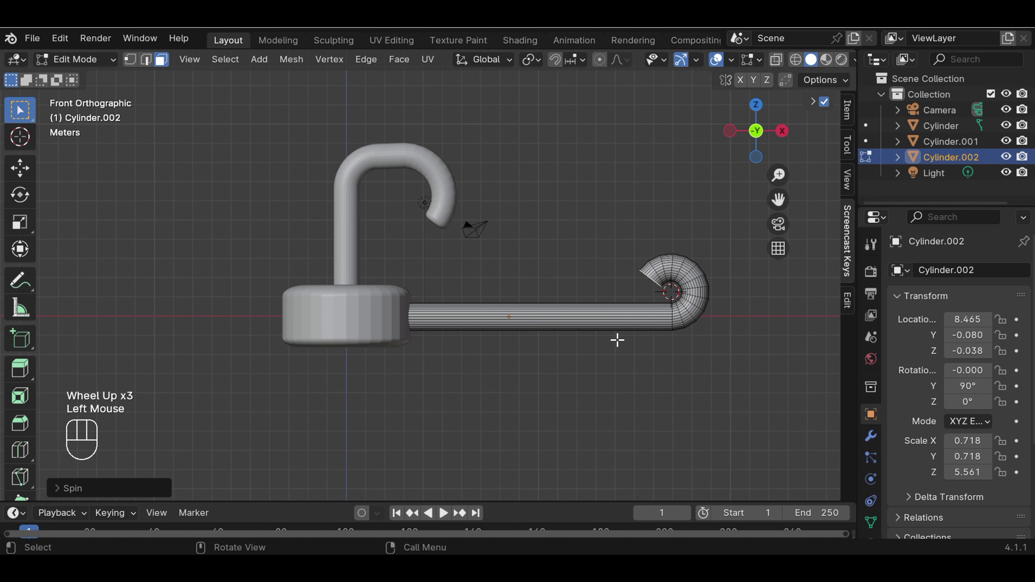
- Extrude the curl's end face slightly, bevel it about 0.334 m wide with 21 segments, and return to Object Mode
key(e)
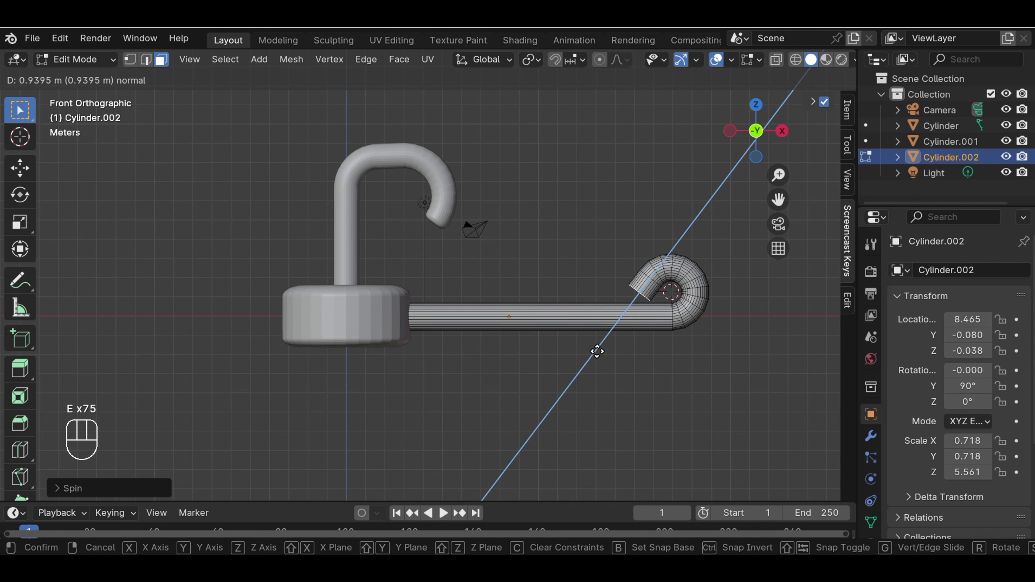
click(600, 346)
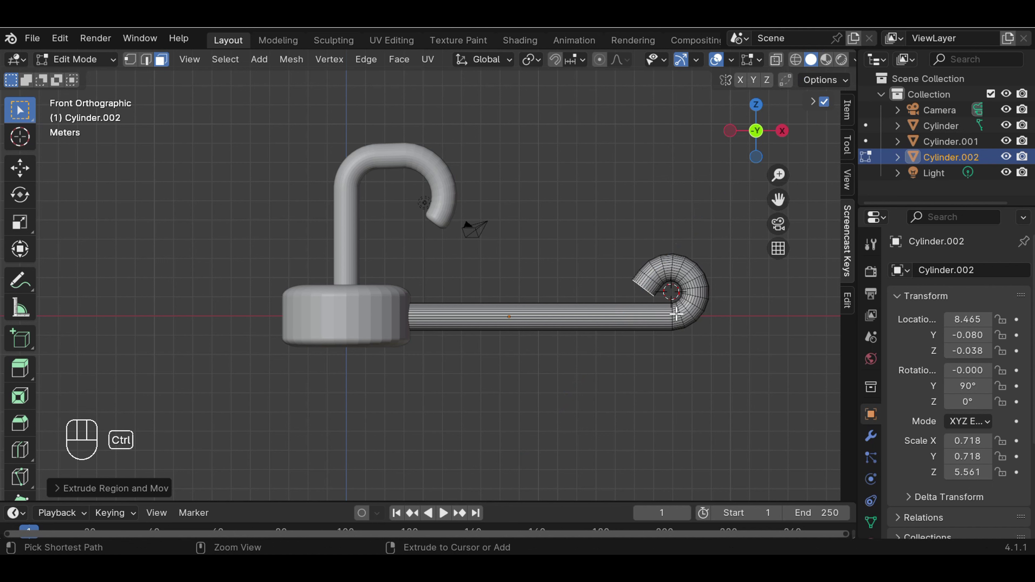
key(ctrl+b)
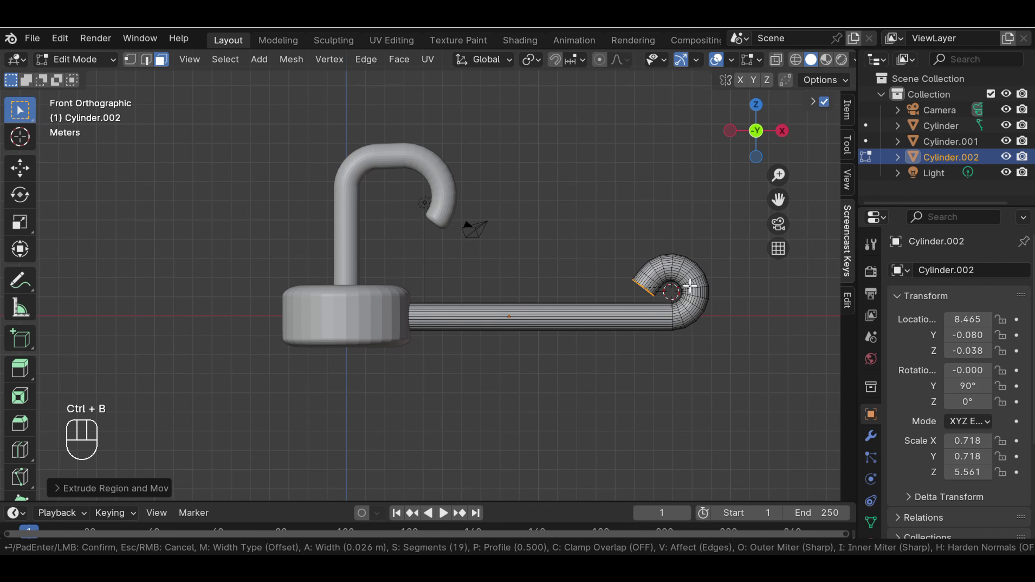
scroll(703, 270, up, 2)
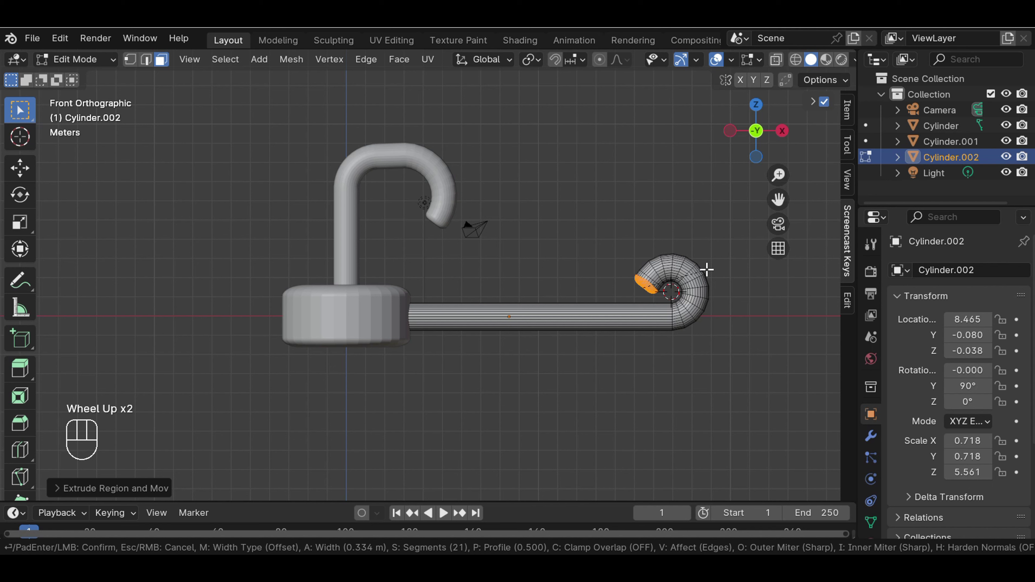
click(707, 269)
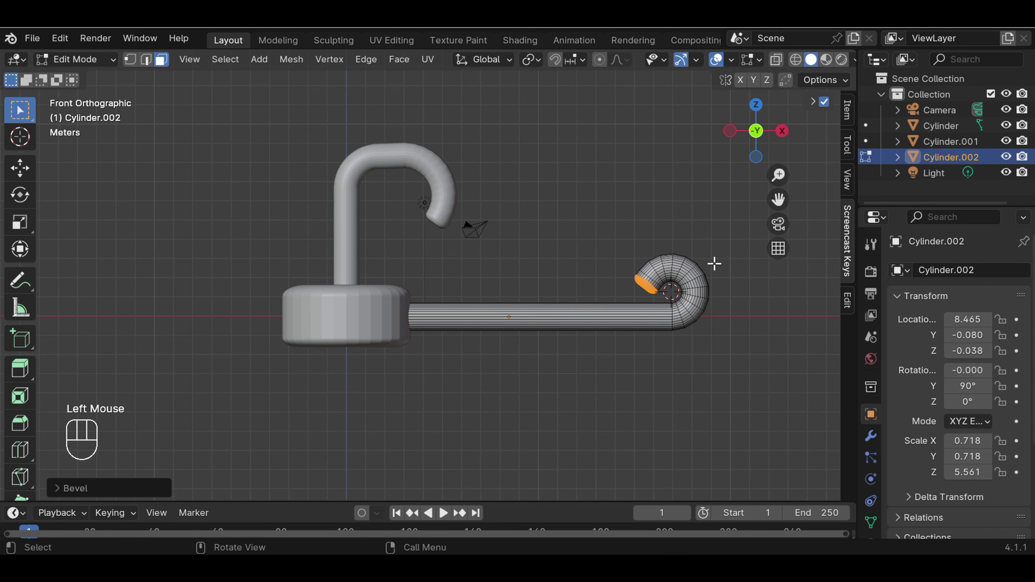
click(703, 233)
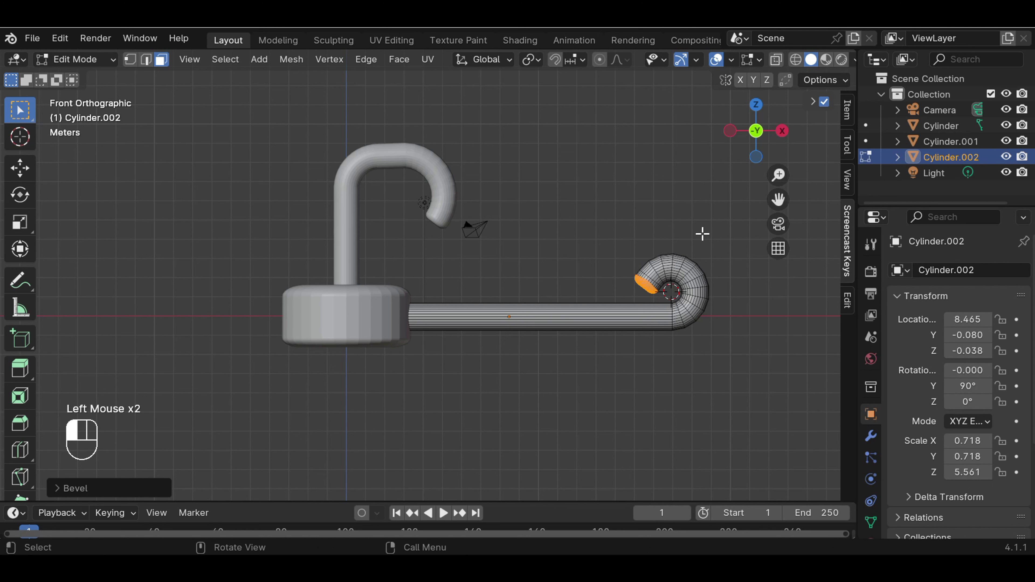
click(82, 59)
click(101, 79)
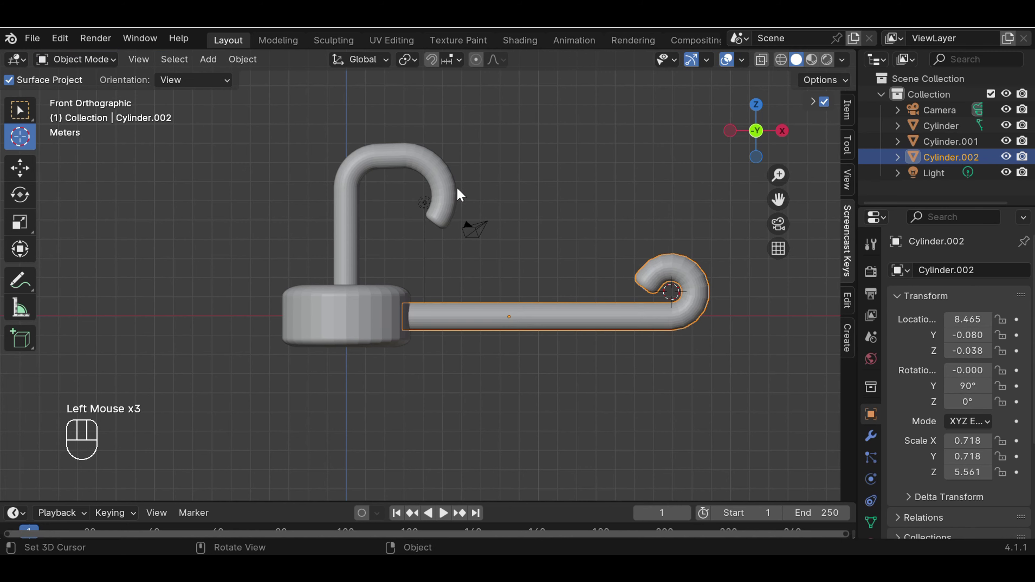
click(573, 205)
middle_drag(624, 217, 644, 291)
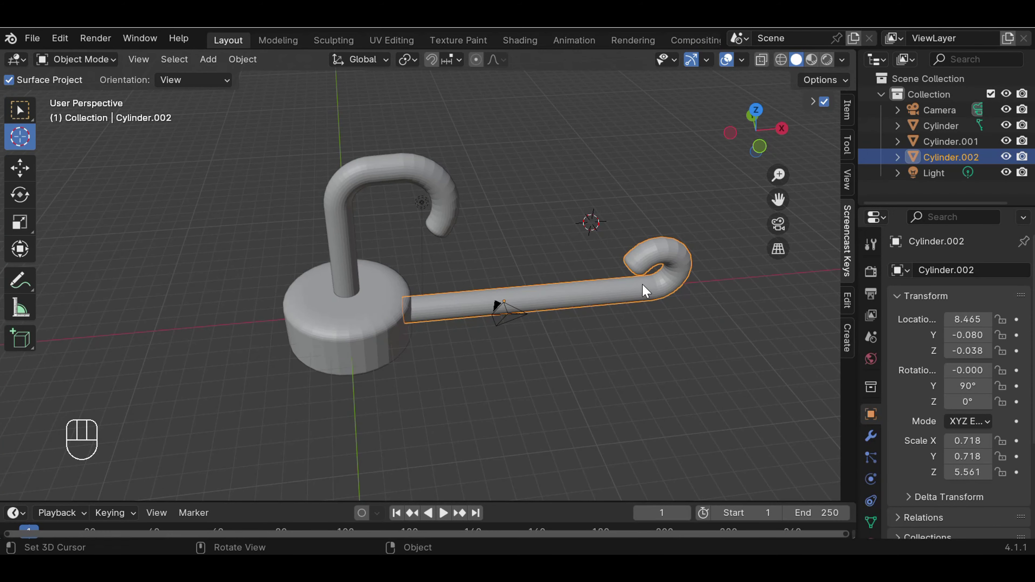
key(KP_1)
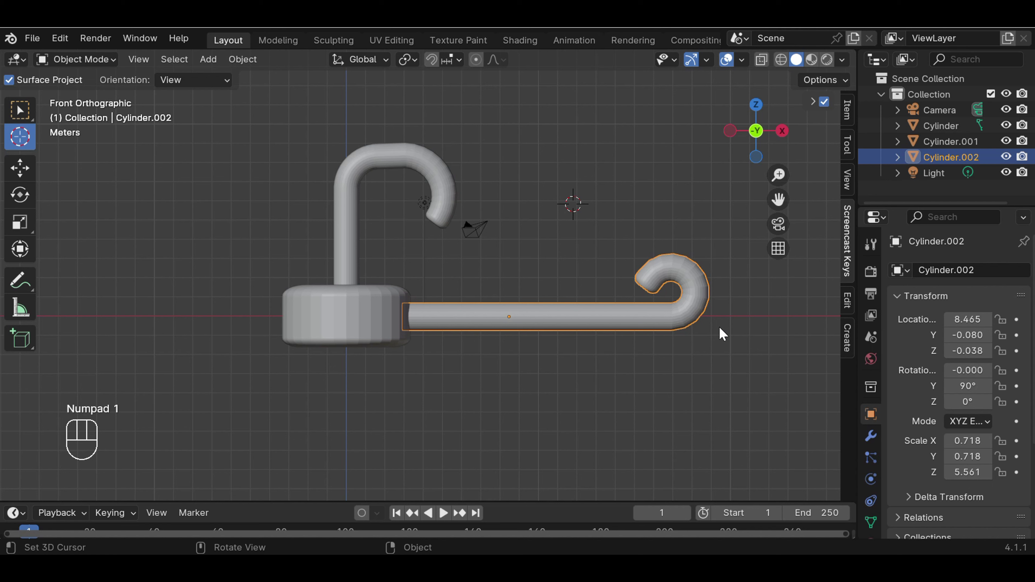
key(s)
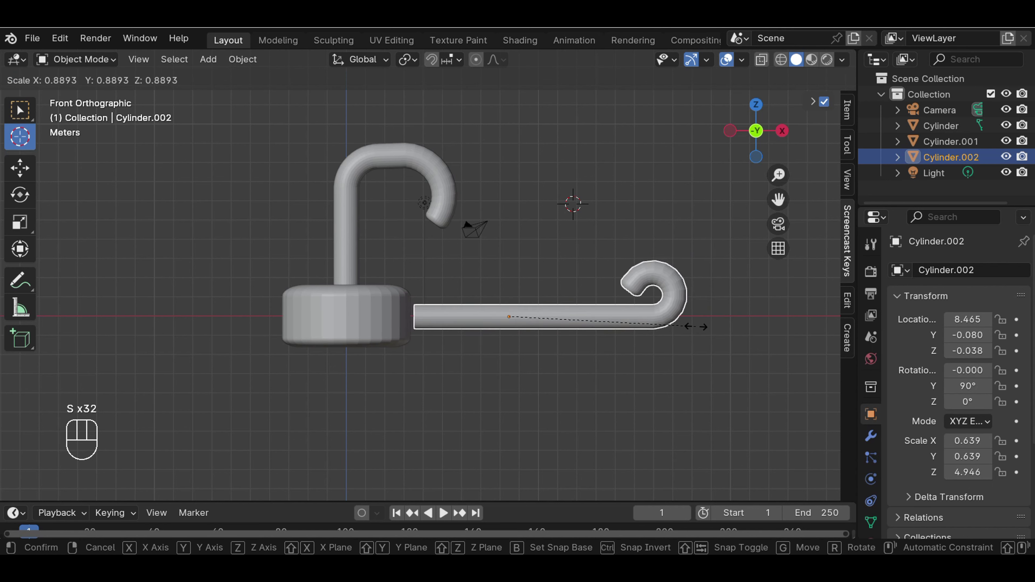
key(Escape)
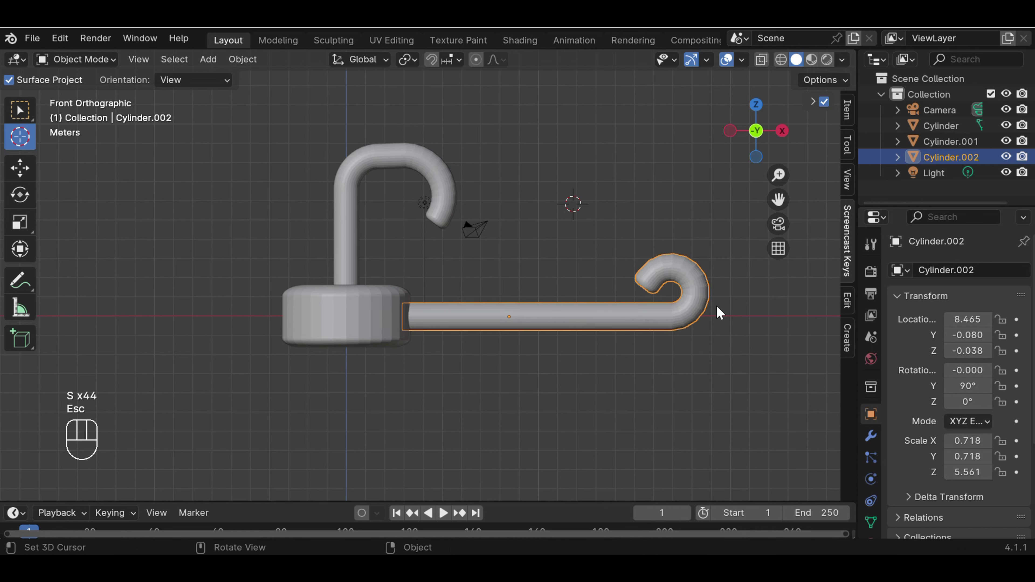
scroll(614, 238, down, 3)
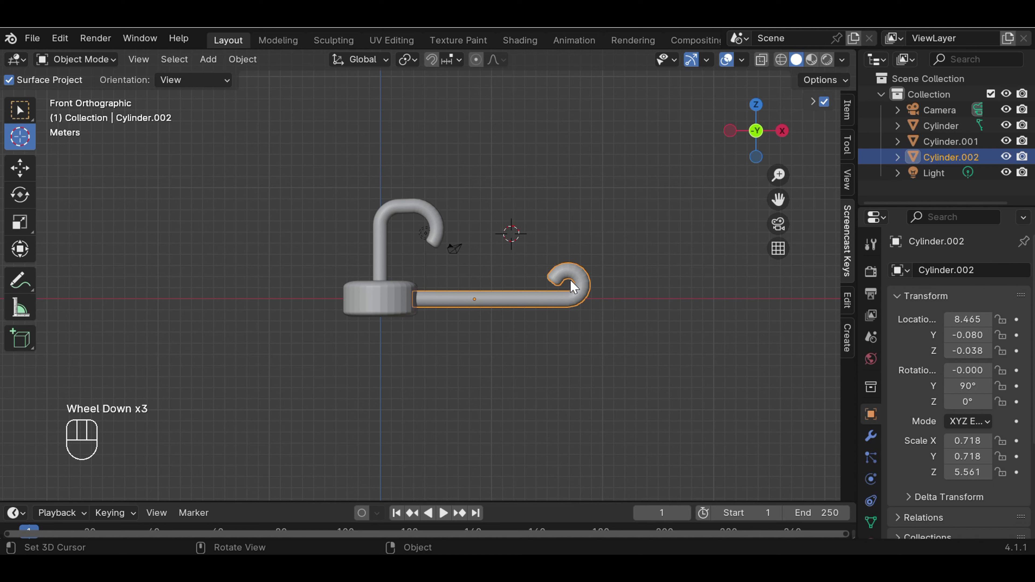
- Add an Array modifier to the side arm and set its relative offset Factor X to 0
key(KP_7)
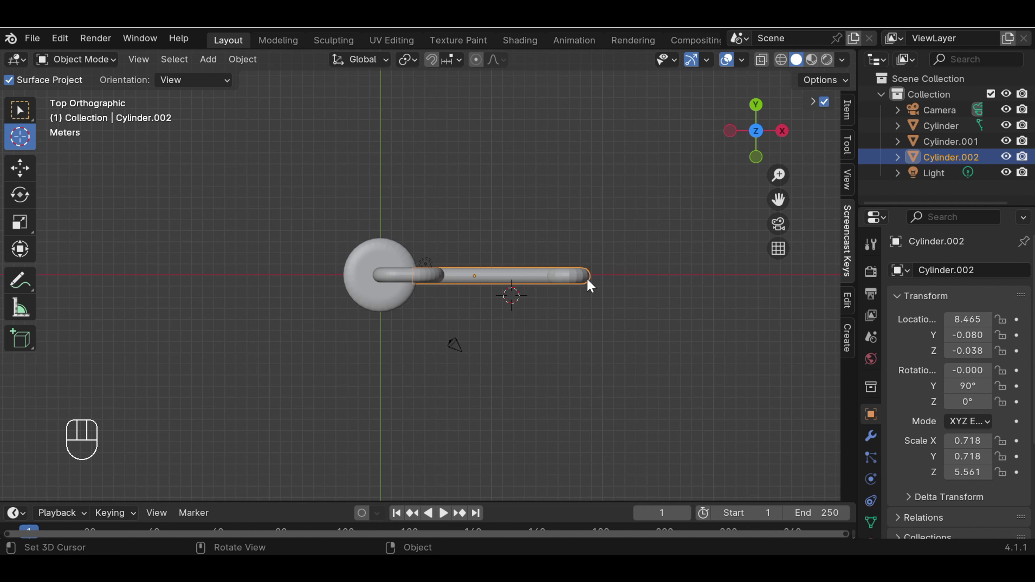
scroll(871, 416, down, 2)
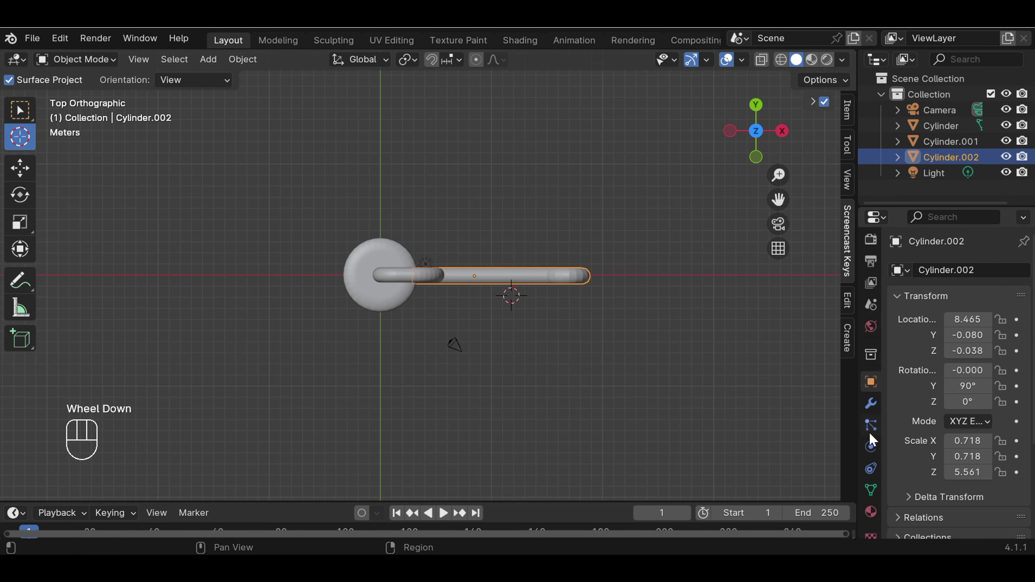
click(872, 405)
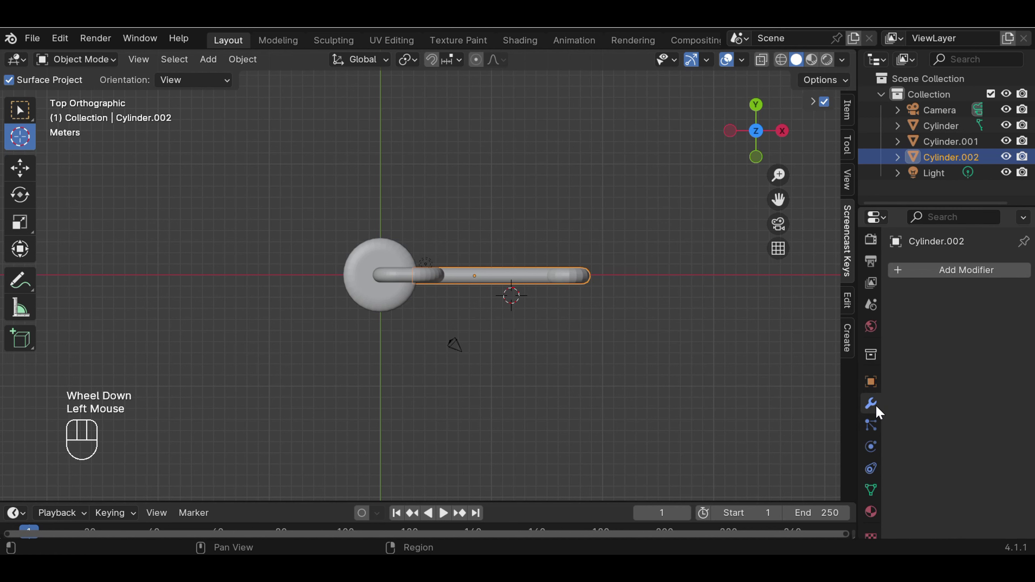
click(947, 270)
mouse_move(922, 329)
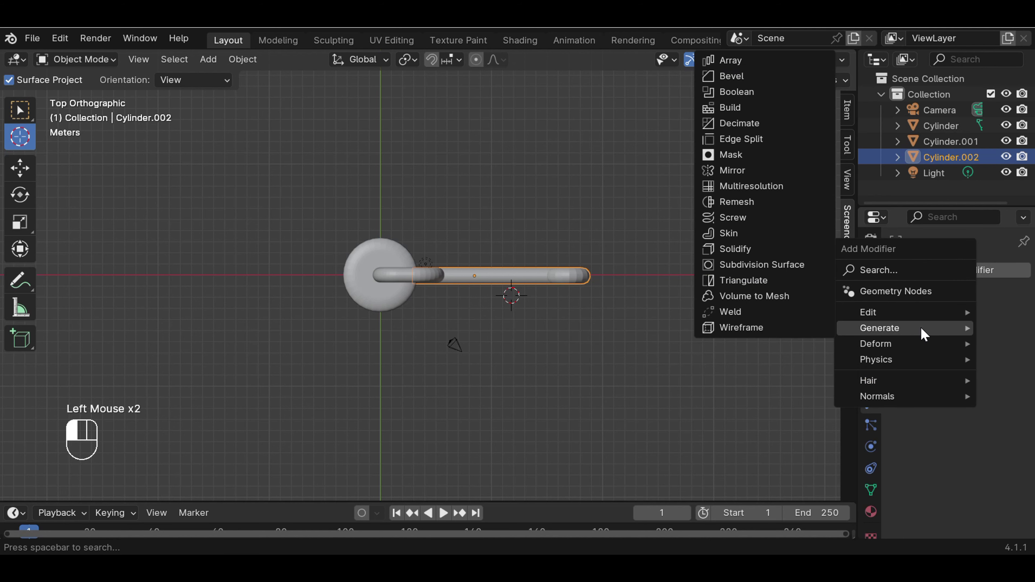
click(748, 65)
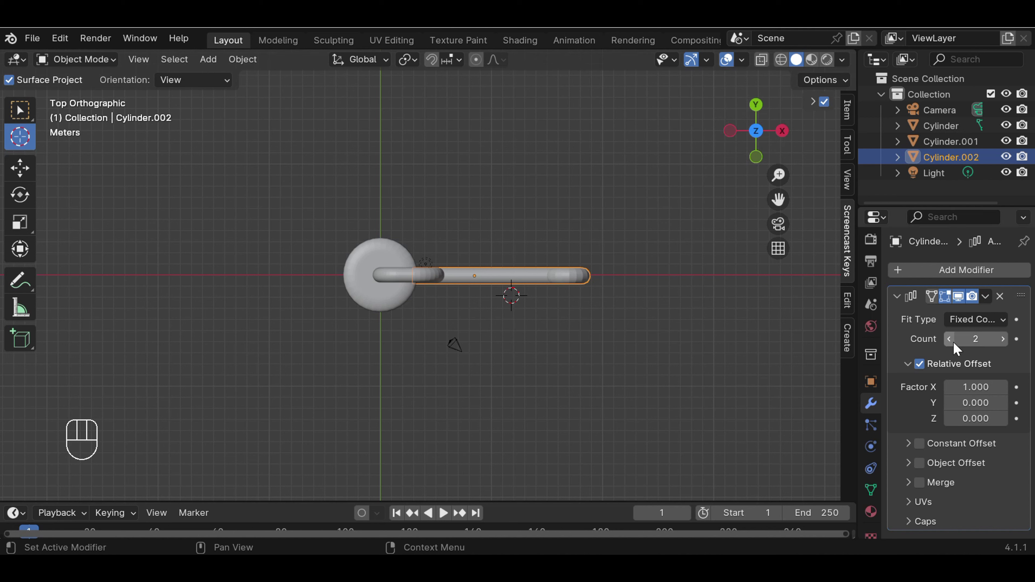
click(964, 386)
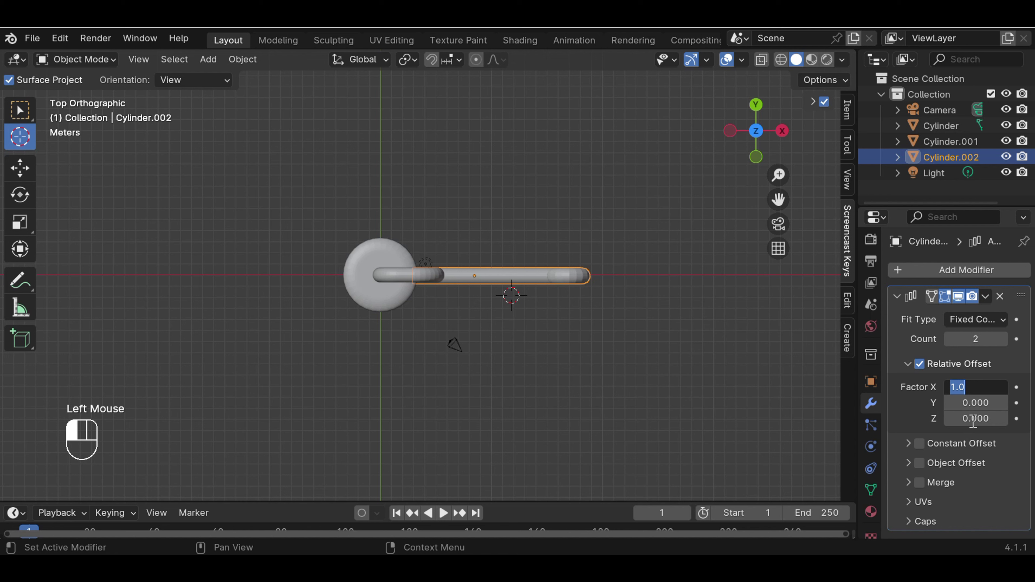
text(0)
click(973, 420)
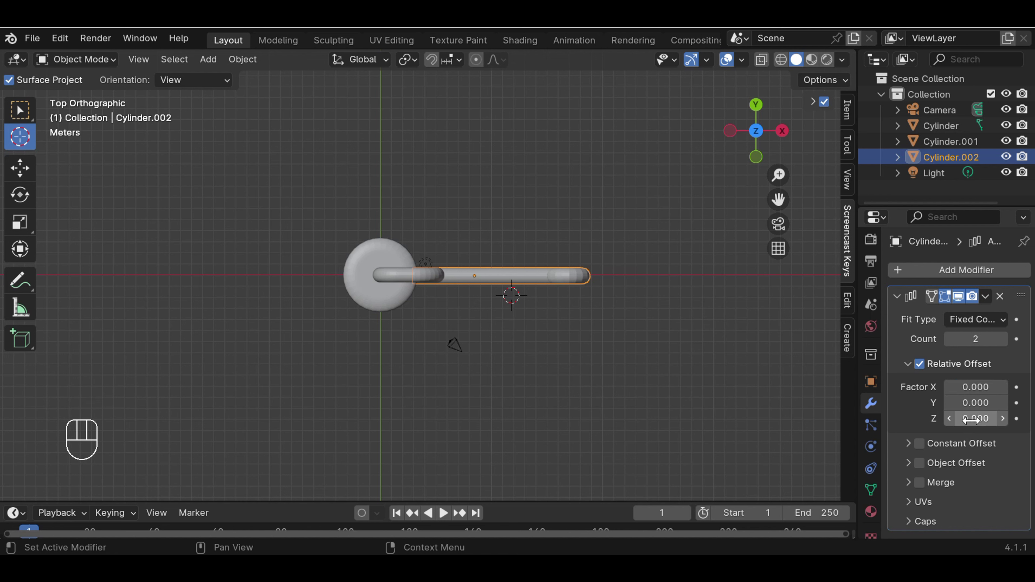
- Place the 3D cursor at the centre of the round base in the top view, using wireframe display, and return to solid shading
click(780, 61)
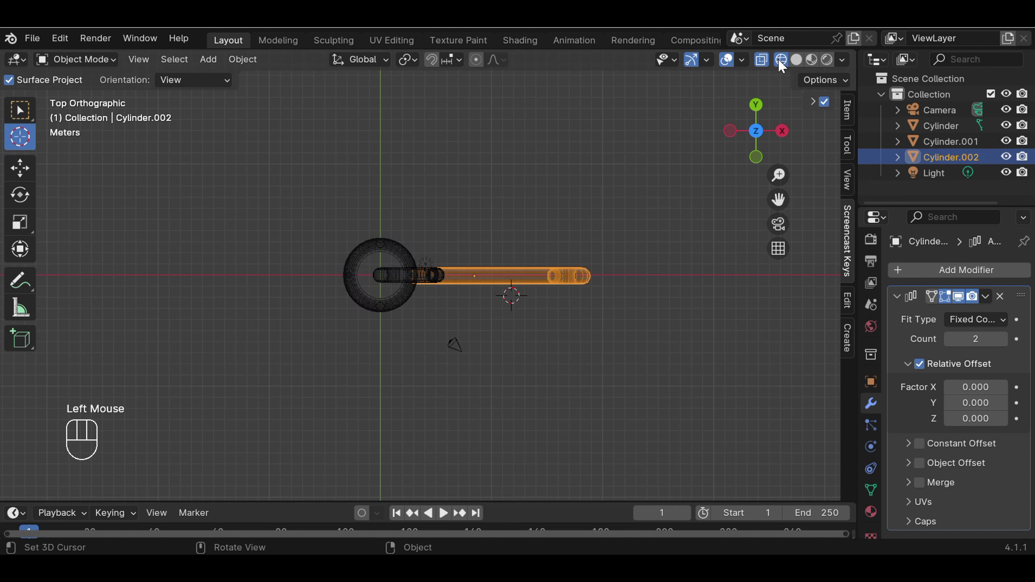
click(17, 132)
drag(424, 267, 380, 275)
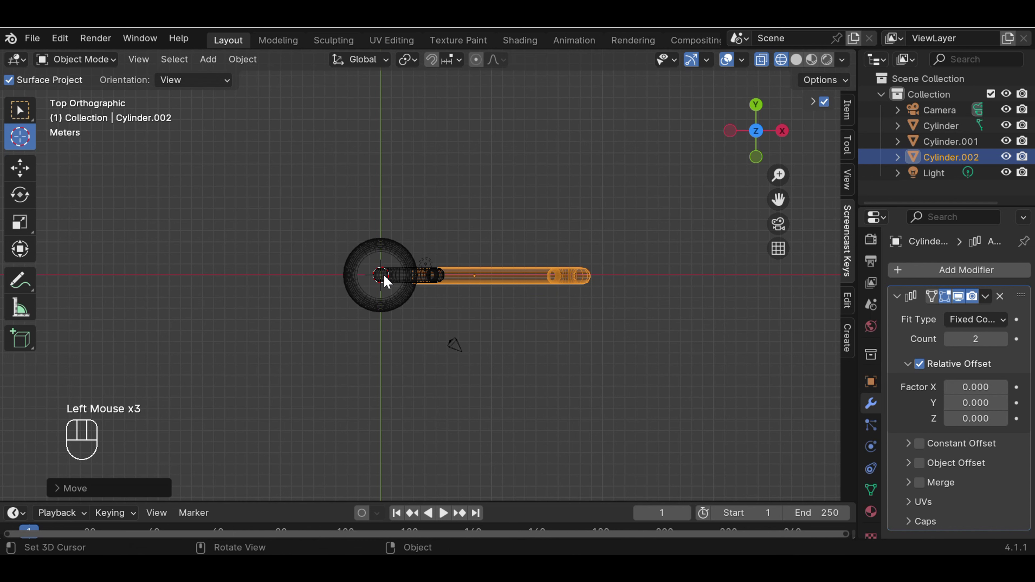
click(19, 110)
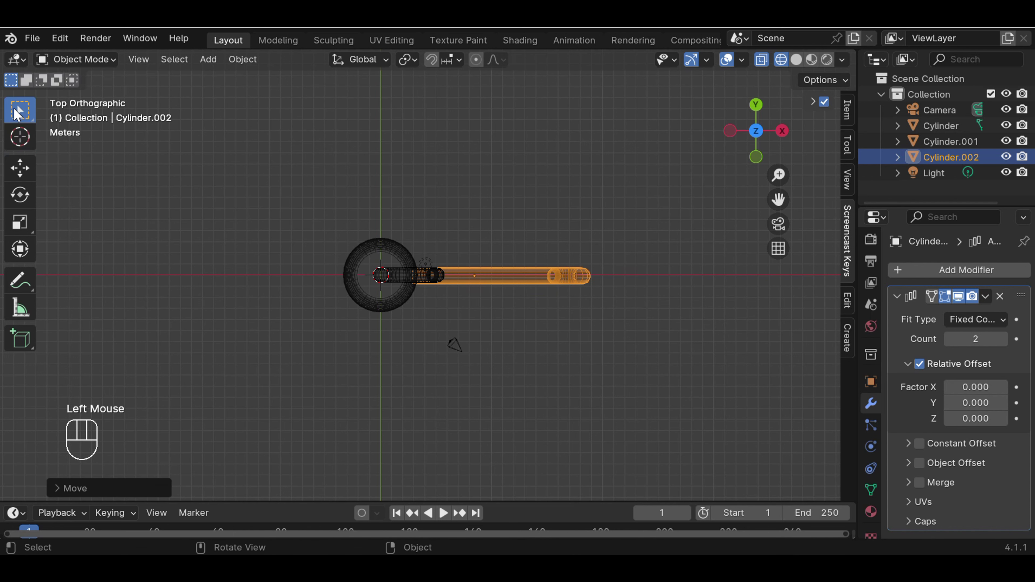
click(796, 61)
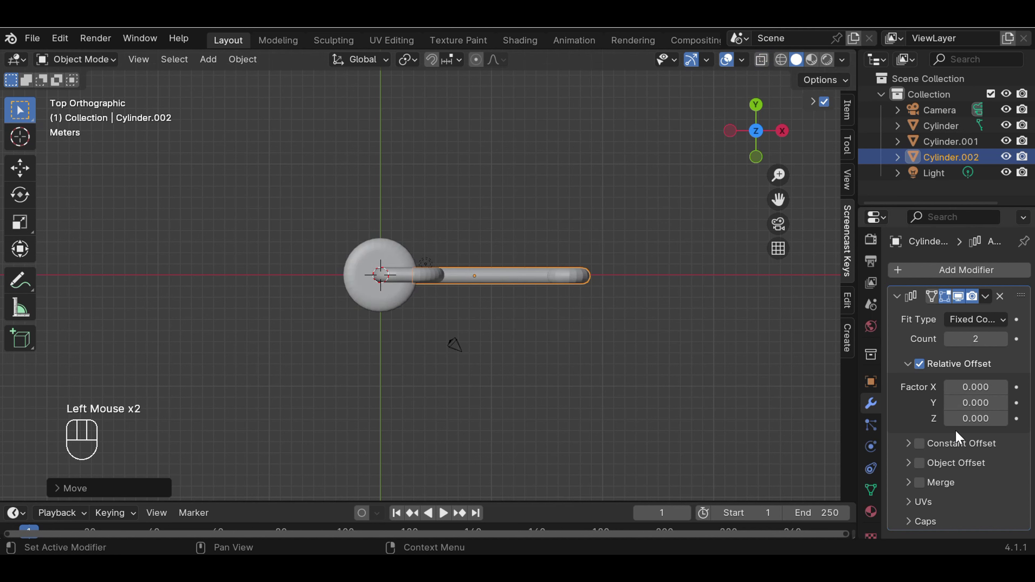
- Set the arm's Array count to 1 and duplicate the arm in place, trying a rotation of the copy
click(946, 338)
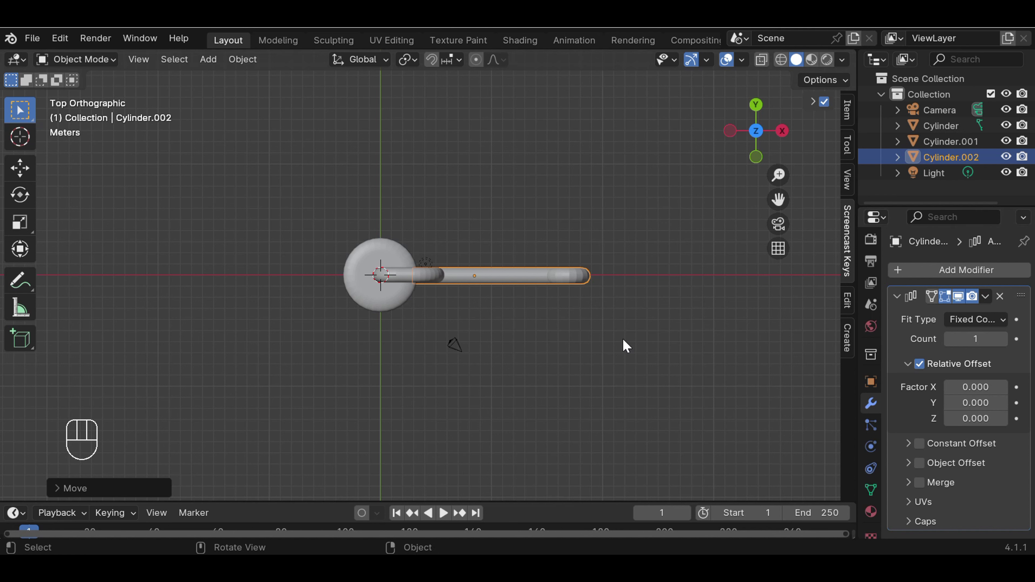
key(shift+d)
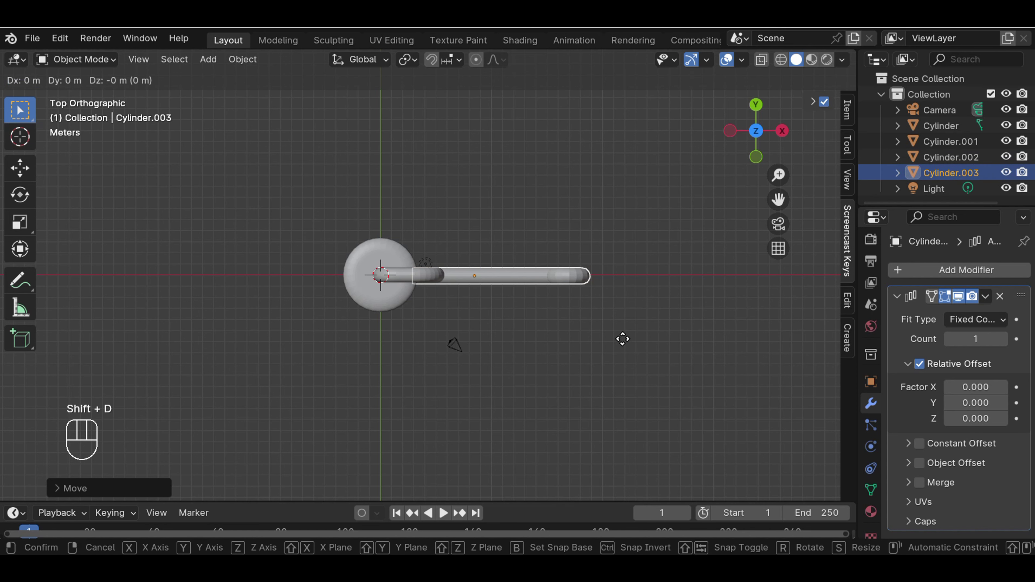
key(r)
key(r)
key(r)
key(r)
key(r)
key(r)
key(r)
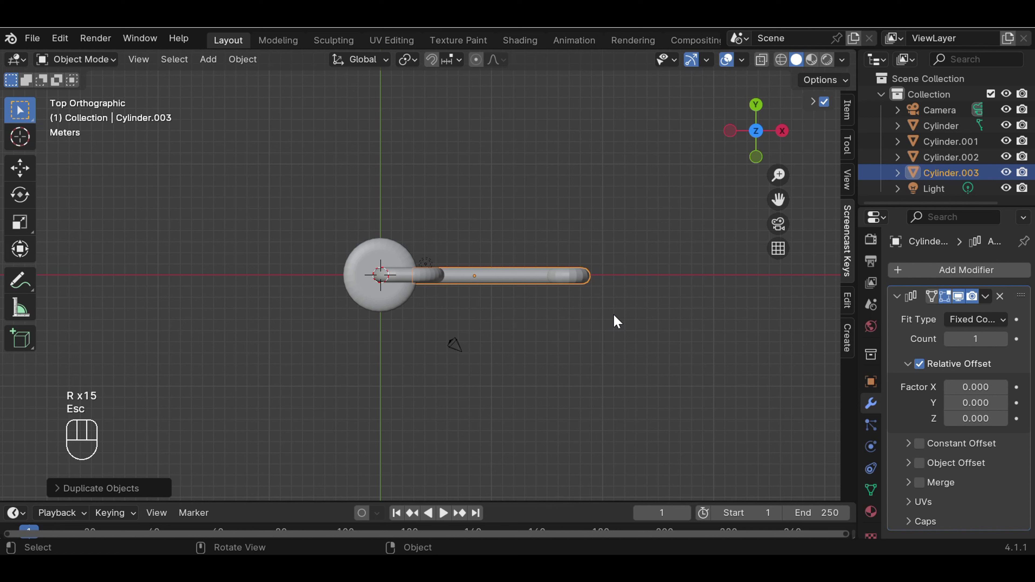
click(1000, 339)
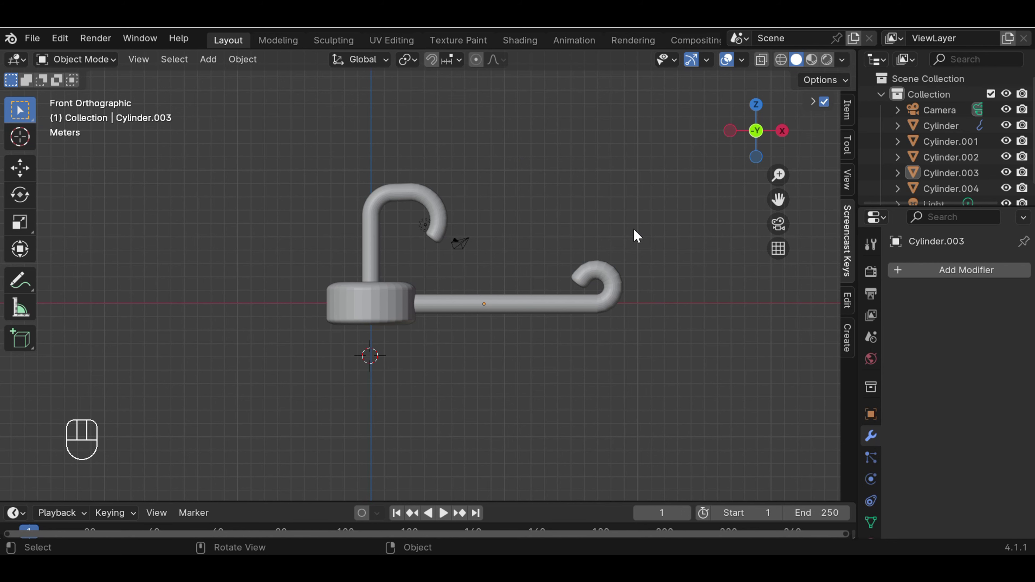
- In wireframe display, enter Edit Mode on the side arm and select all of its geometry, including the curled end
scroll(637, 237, up, 2)
scroll(637, 237, down, 2)
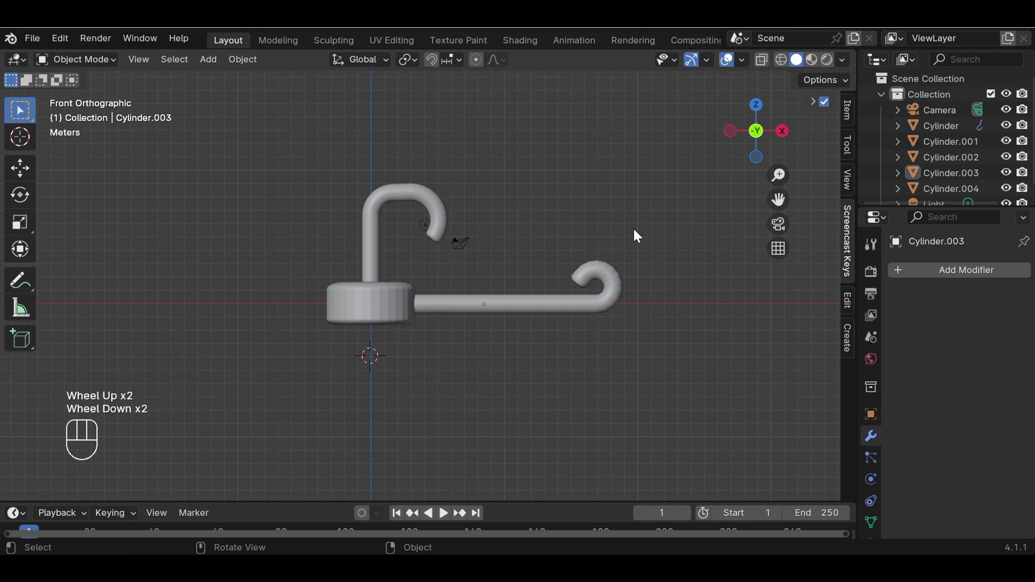
click(781, 59)
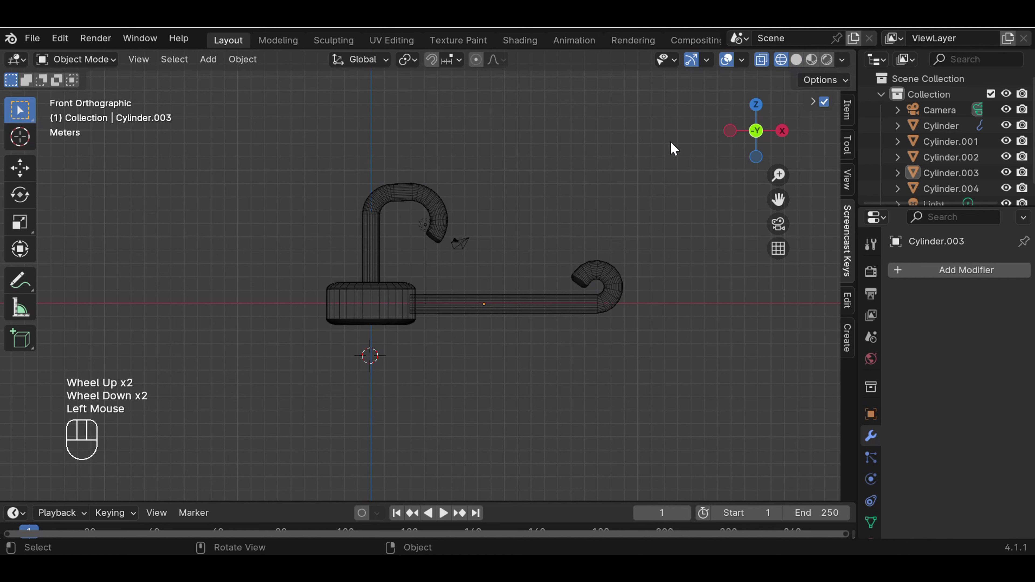
click(101, 61)
click(96, 96)
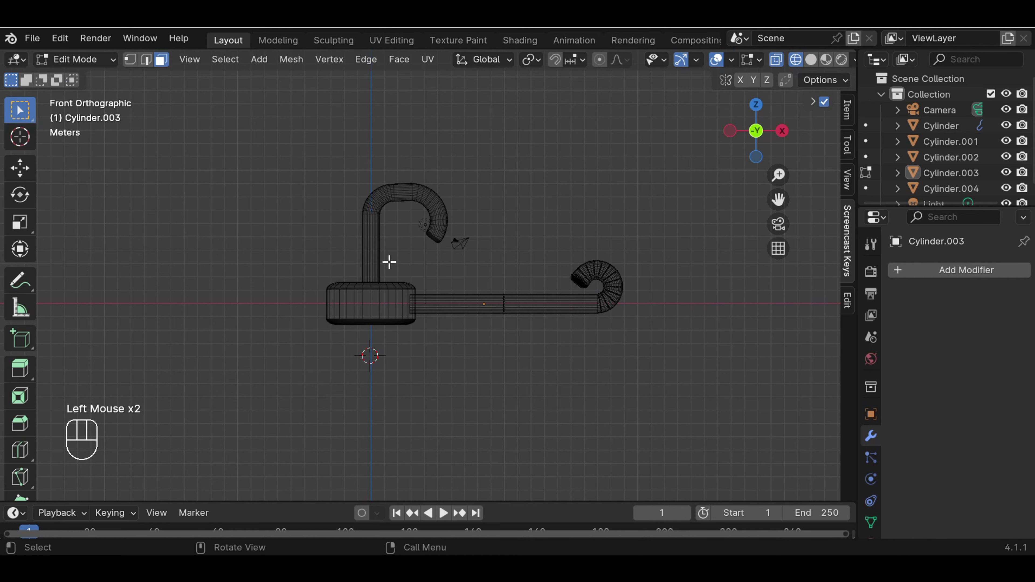
drag(425, 251, 675, 394)
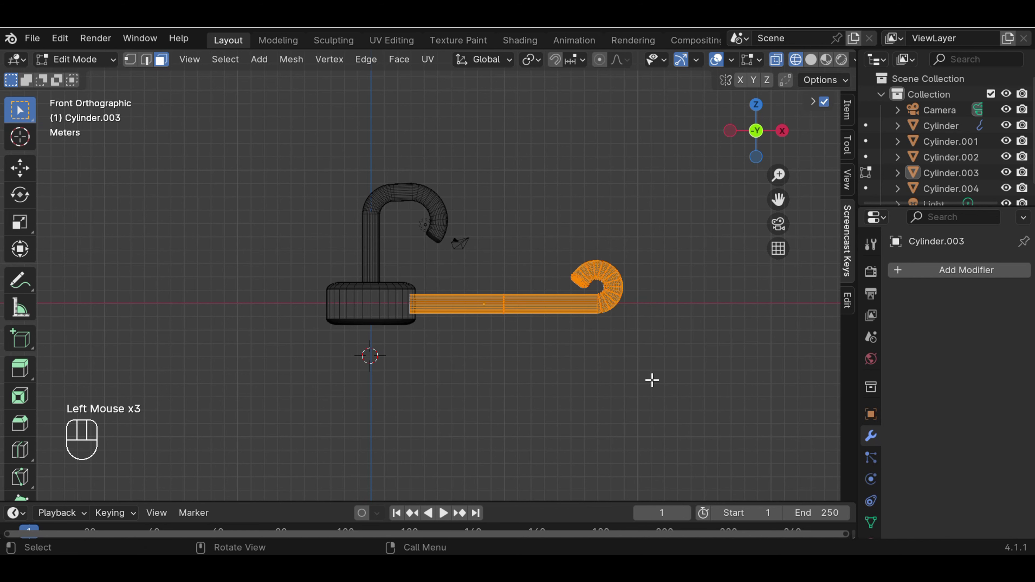
- Duplicate the arm's geometry in place in the top view and spin the copy by -20.3° around the Z axis about the base's centre
key(KP_7)
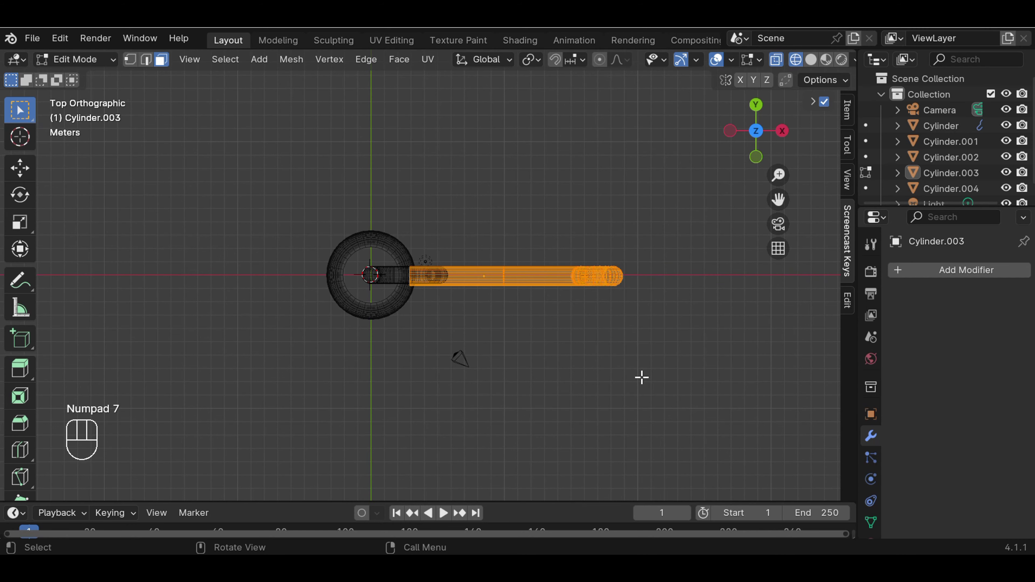
scroll(345, 298, down, 1)
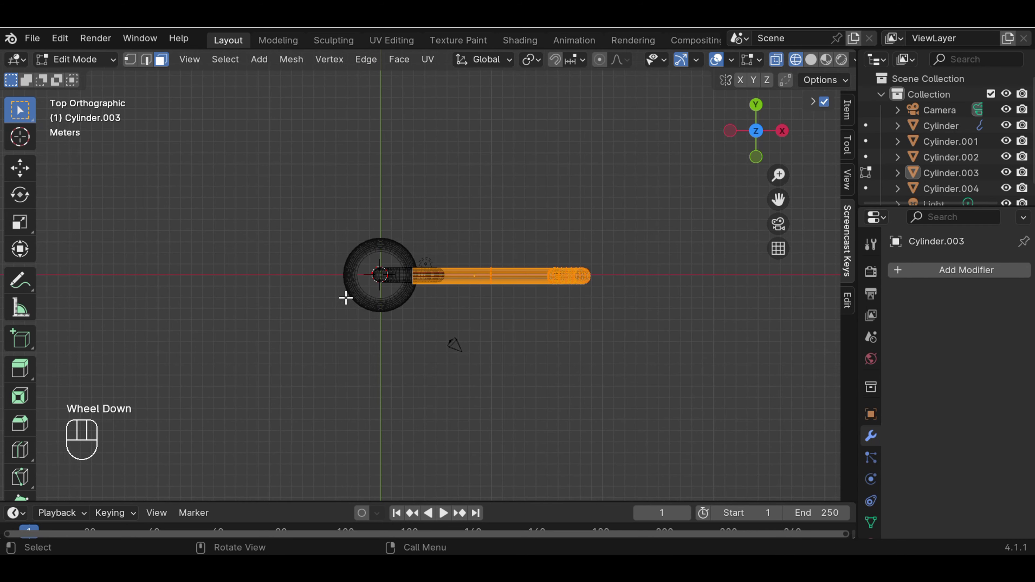
scroll(20, 440, down, 2)
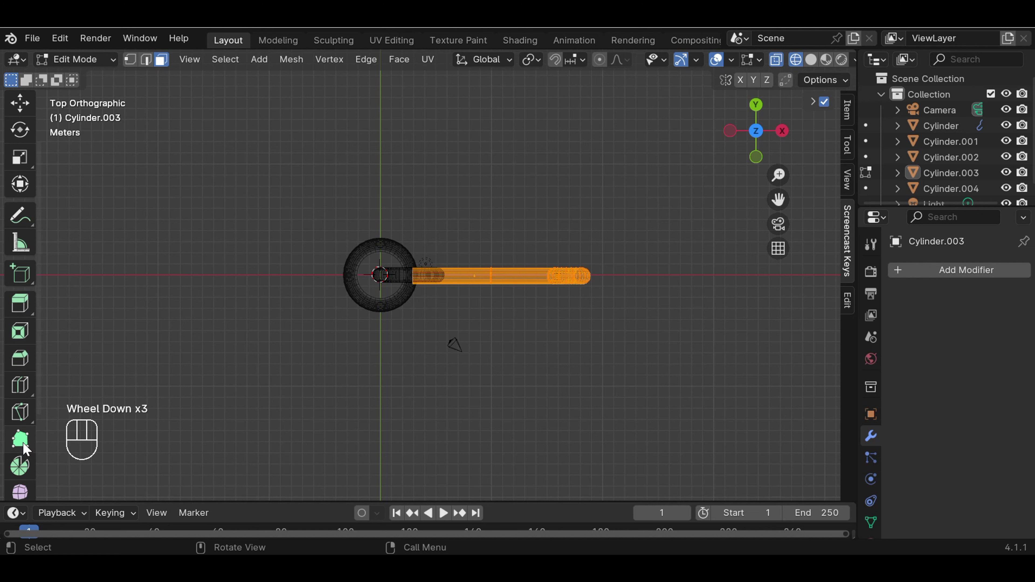
click(20, 466)
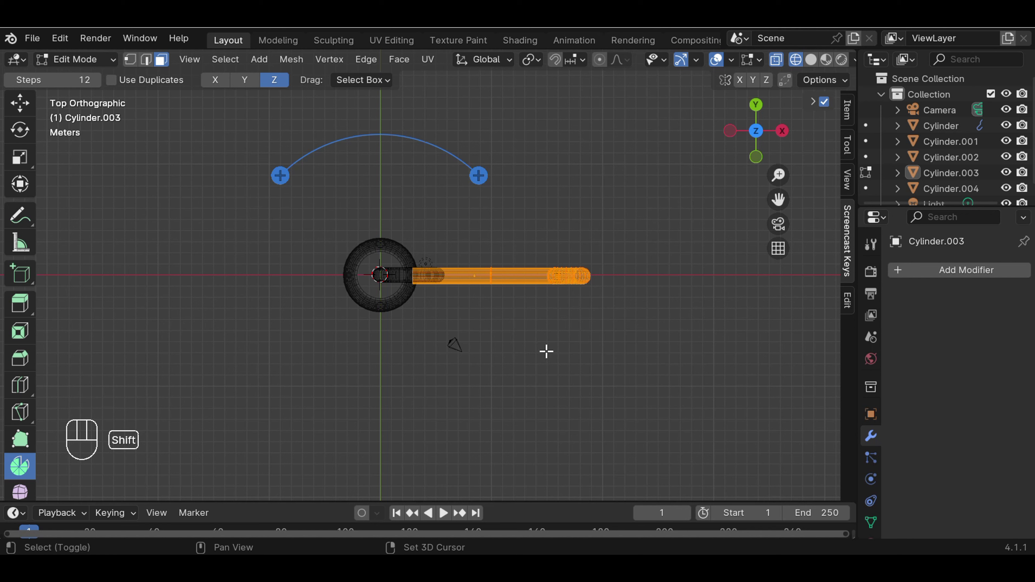
key(shift+d)
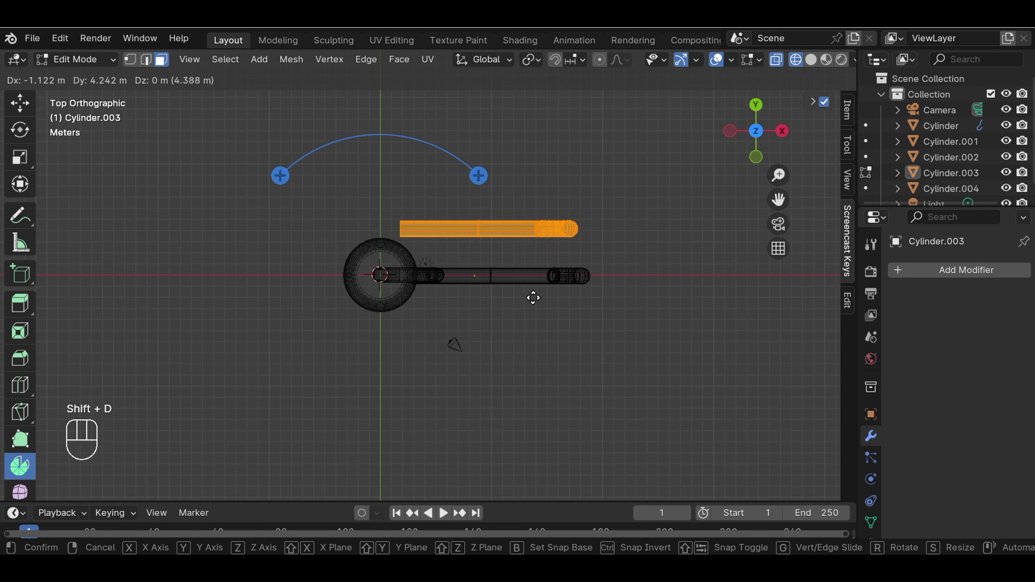
key(Escape)
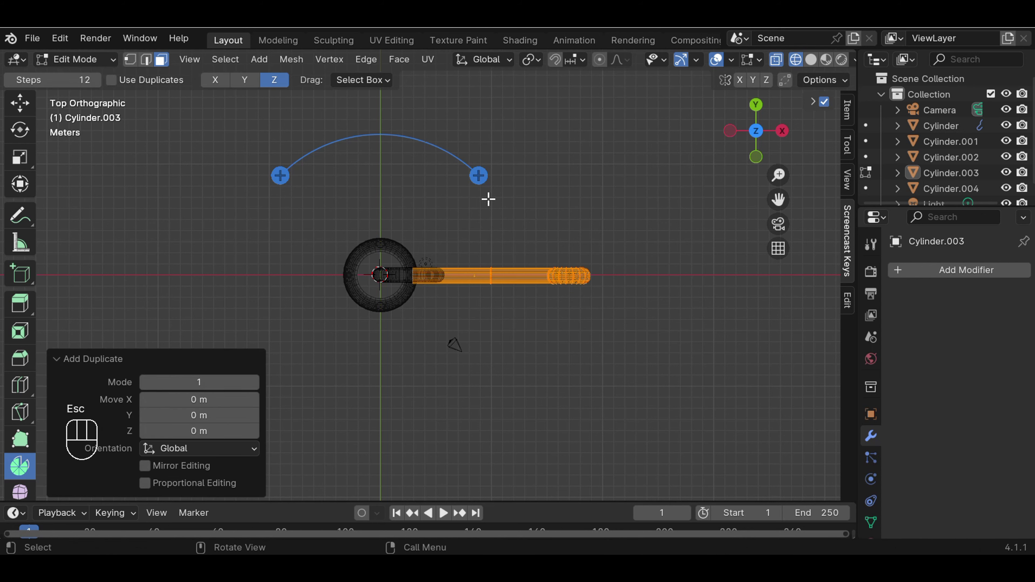
drag(478, 176, 440, 150)
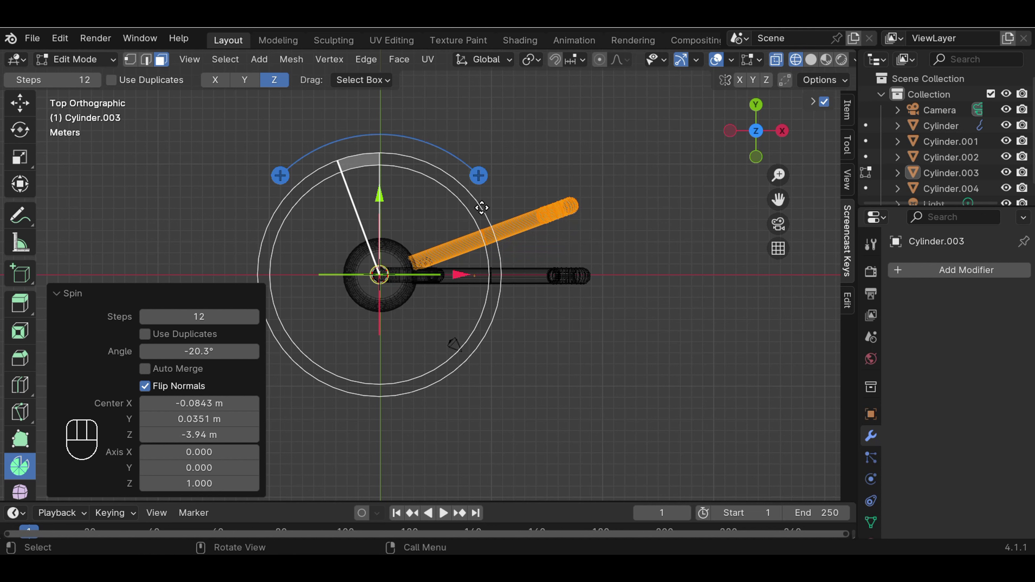
- Duplicate the angled second arm in place and spin the new copy a further -27.4° around the Z axis
key(shift+d)
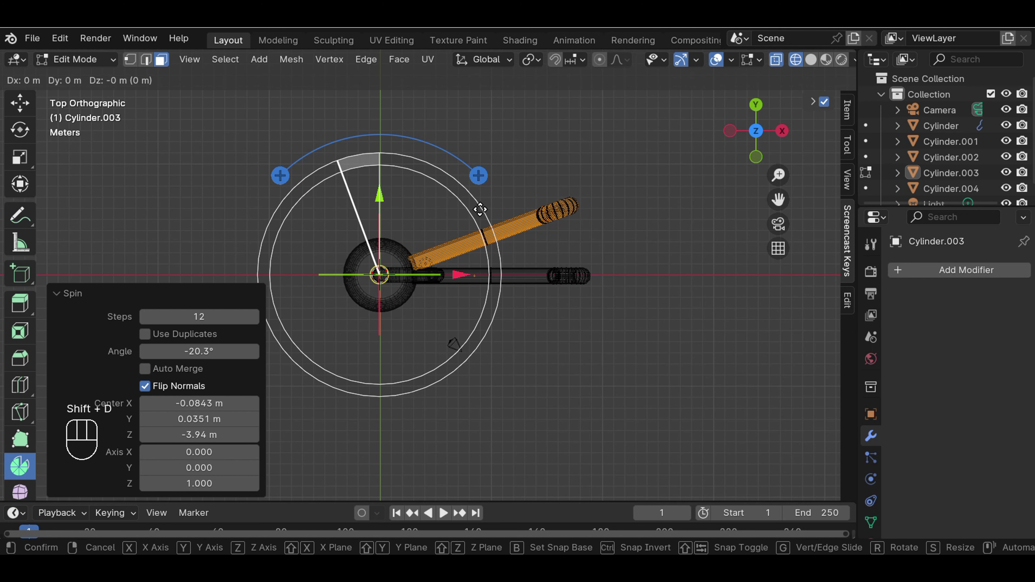
key(Escape)
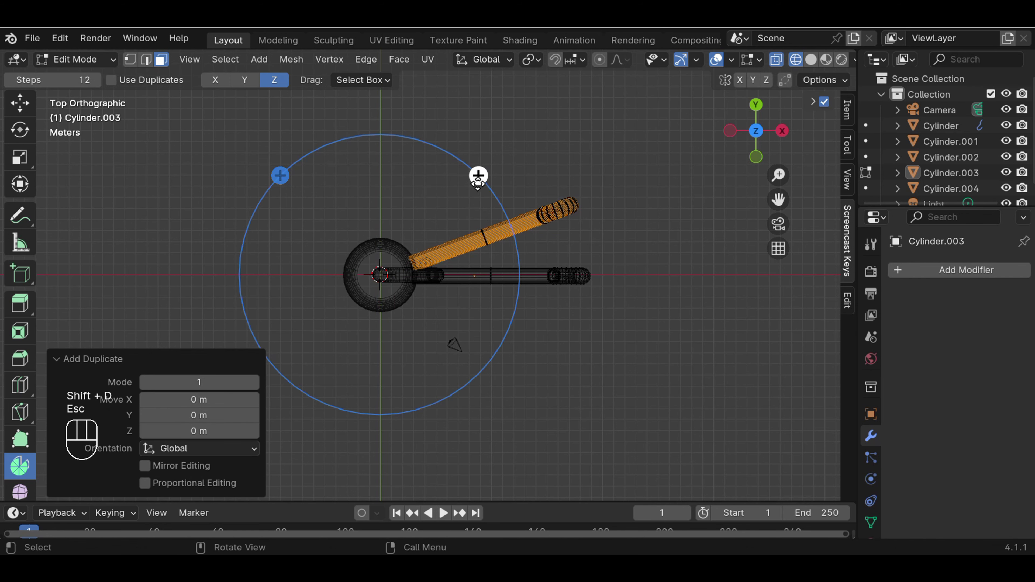
drag(479, 176, 422, 153)
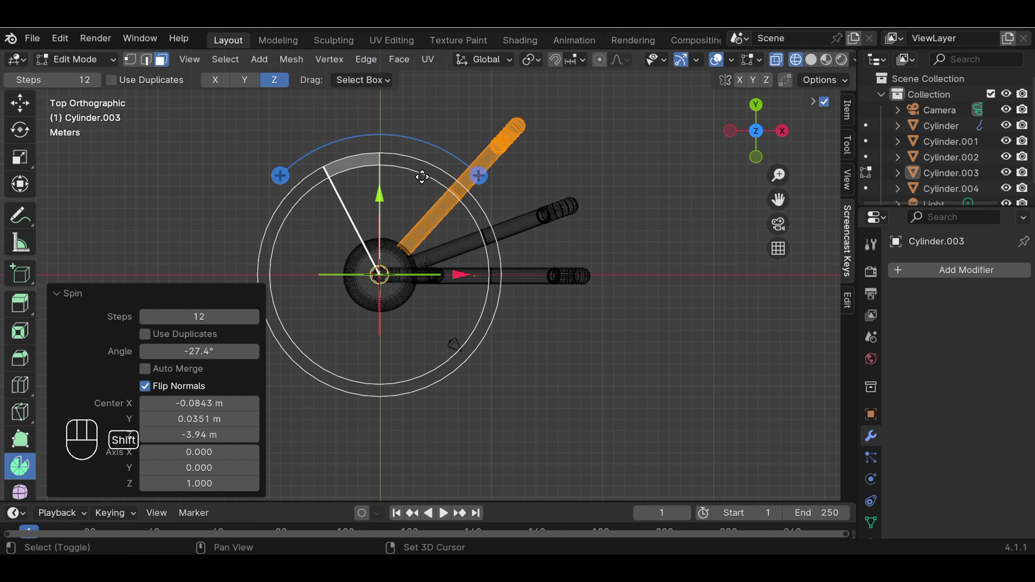
- Duplicate the selected arm in place and spin the copy -42.4° around Z, and spin a duplicate of that one 31.7° around negative Z
key(shift+d)
key(Escape)
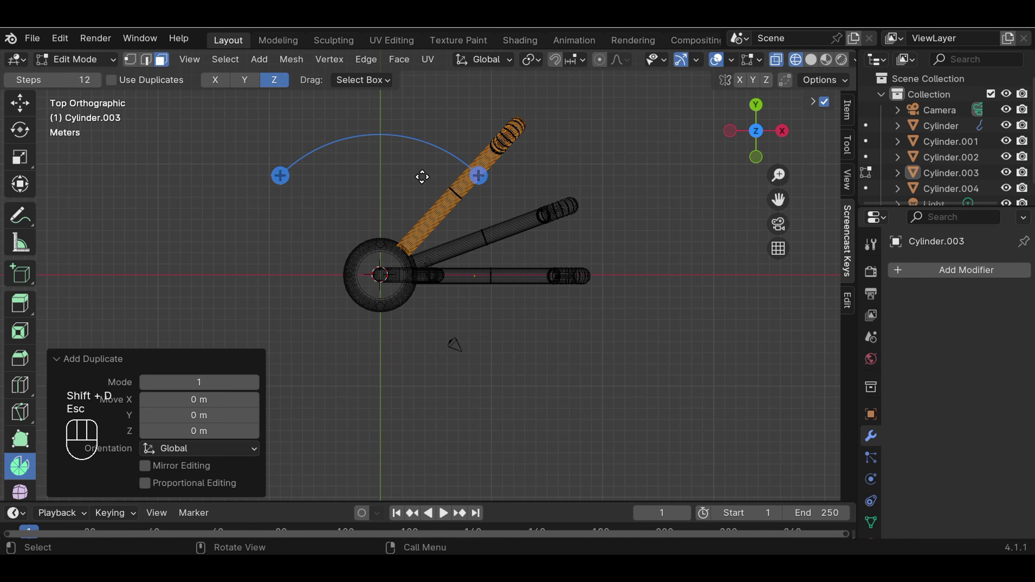
drag(476, 175, 382, 142)
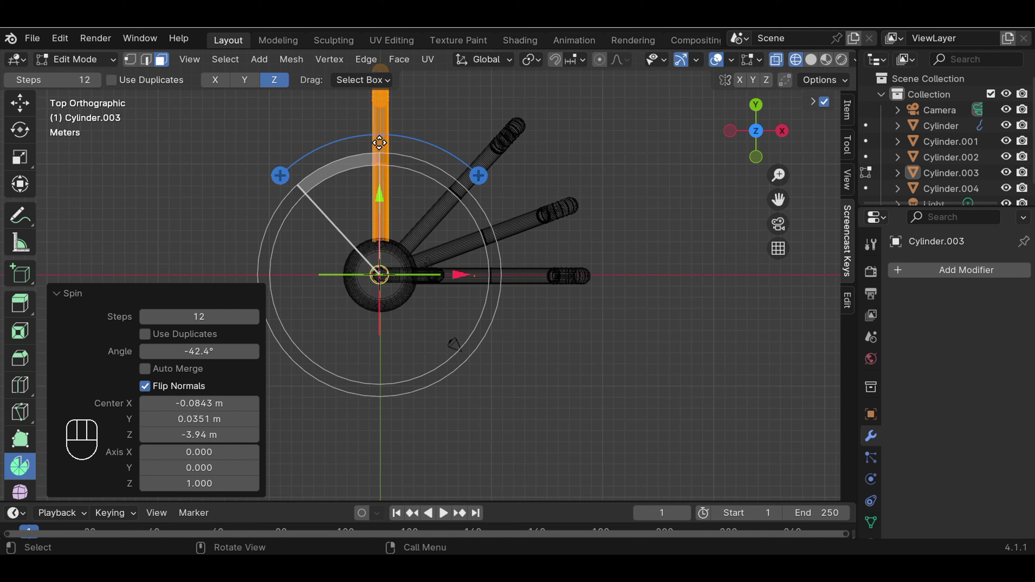
key(shift+d)
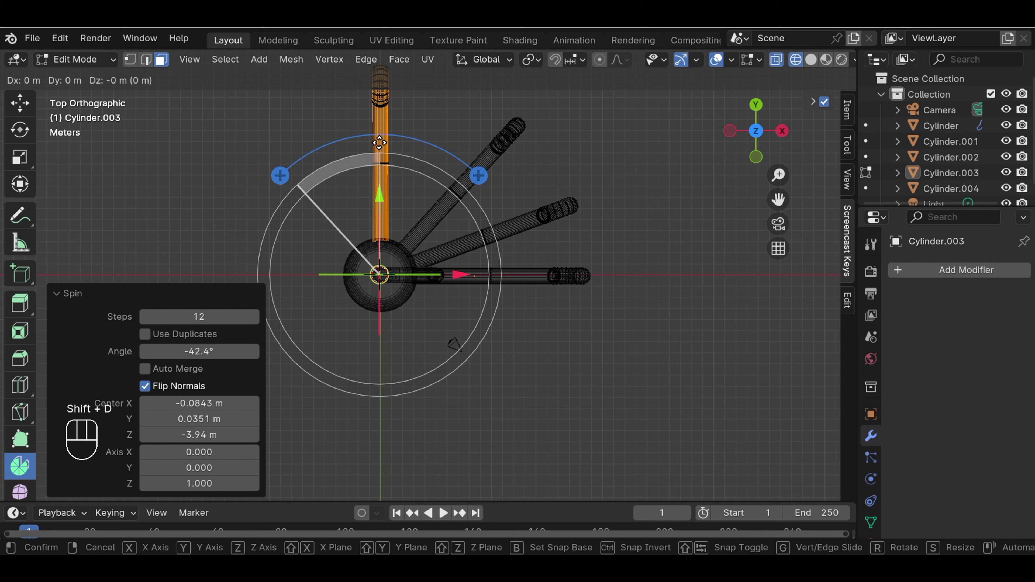
key(Escape)
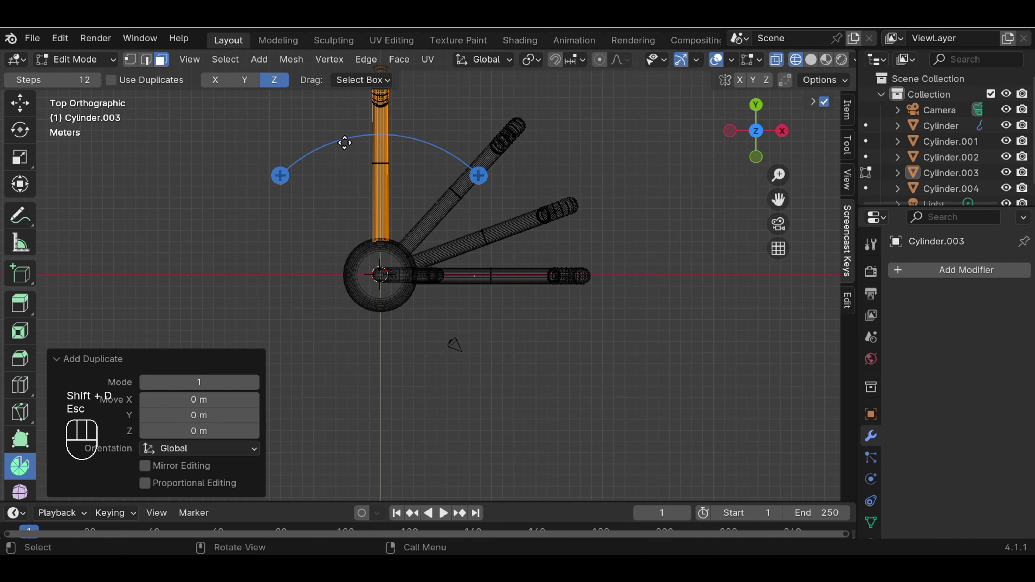
drag(280, 175, 252, 239)
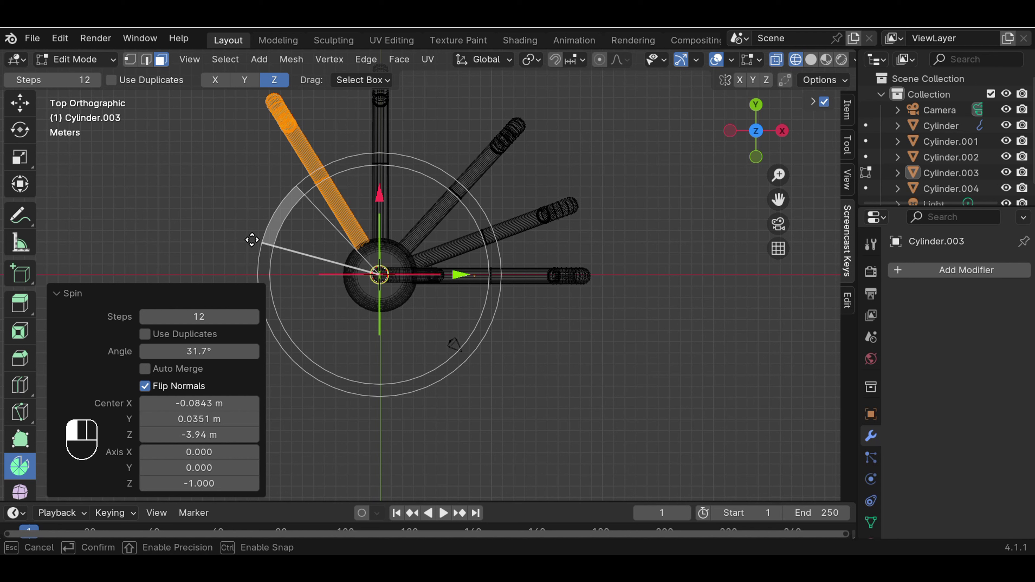
drag(252, 239, 252, 239)
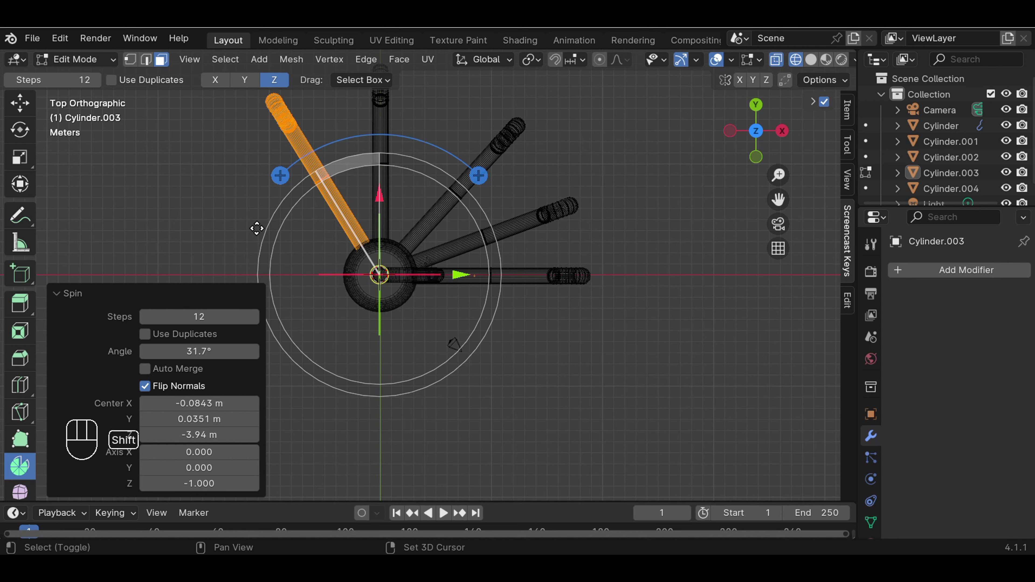
- Add two more arms by duplicating the newest one in place each time, spinning the copies 26.8° and 31.7° around the negative Z axis
key(shift+d)
key(Escape)
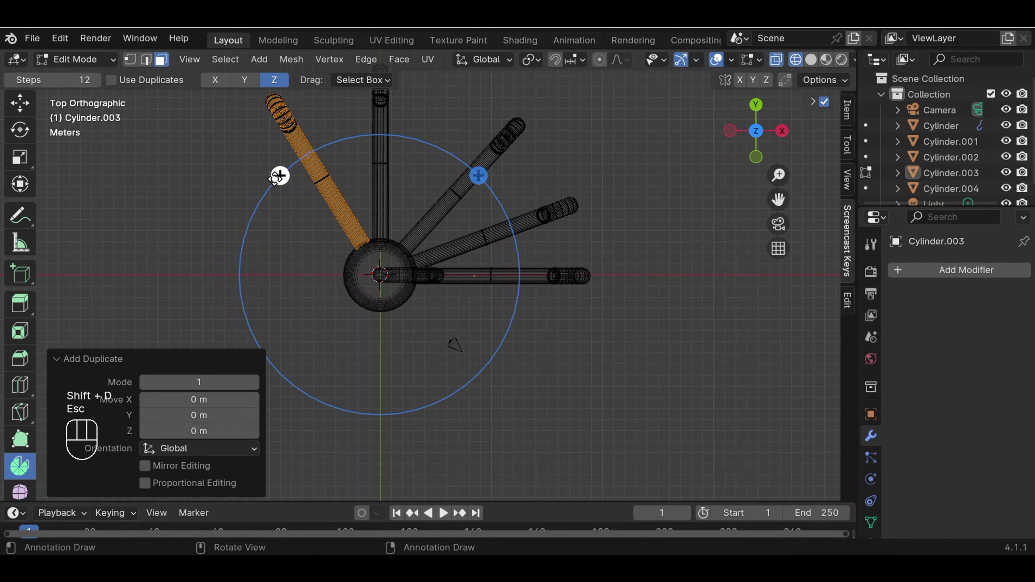
drag(279, 176, 241, 235)
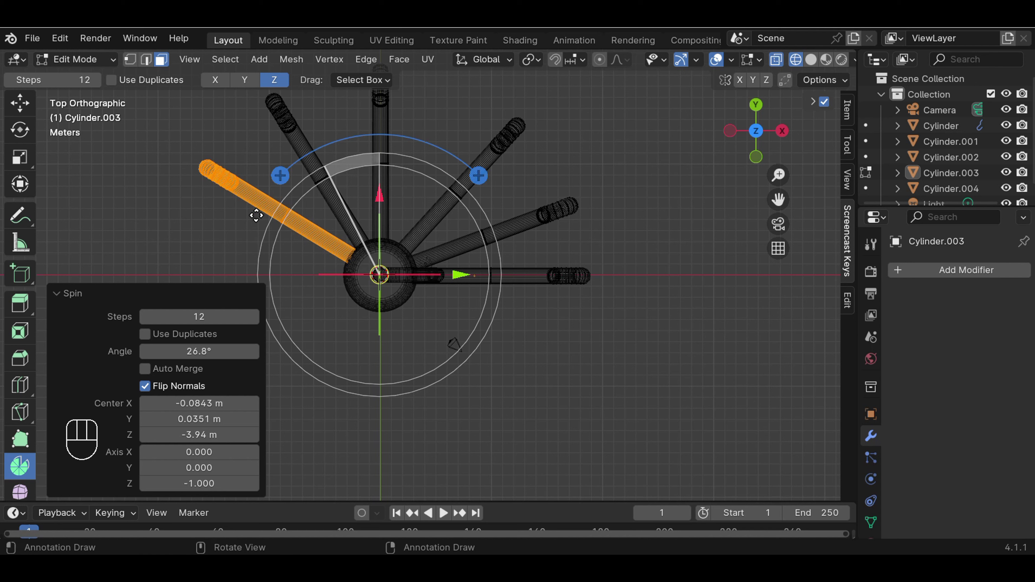
key(shift+d)
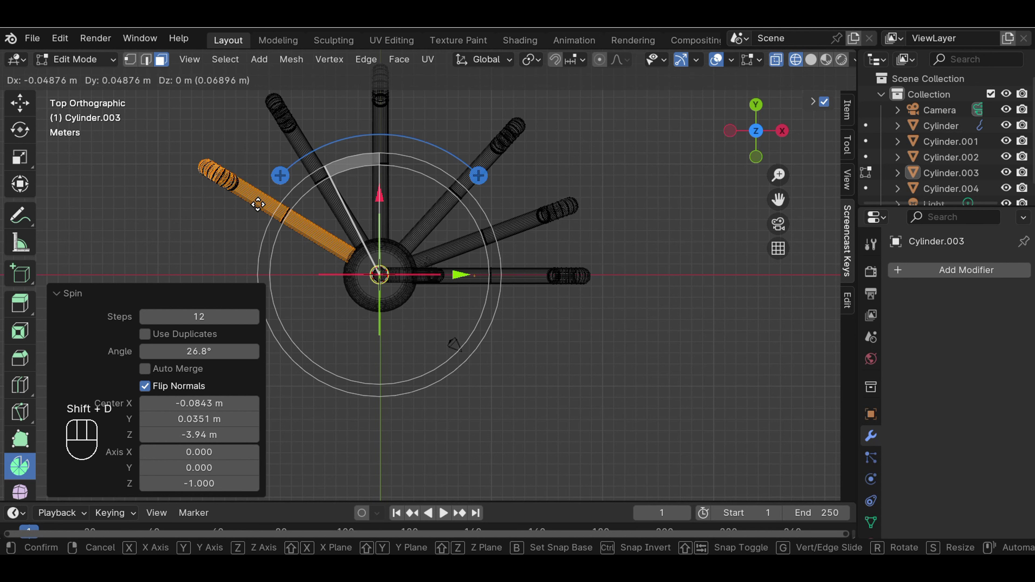
key(Escape)
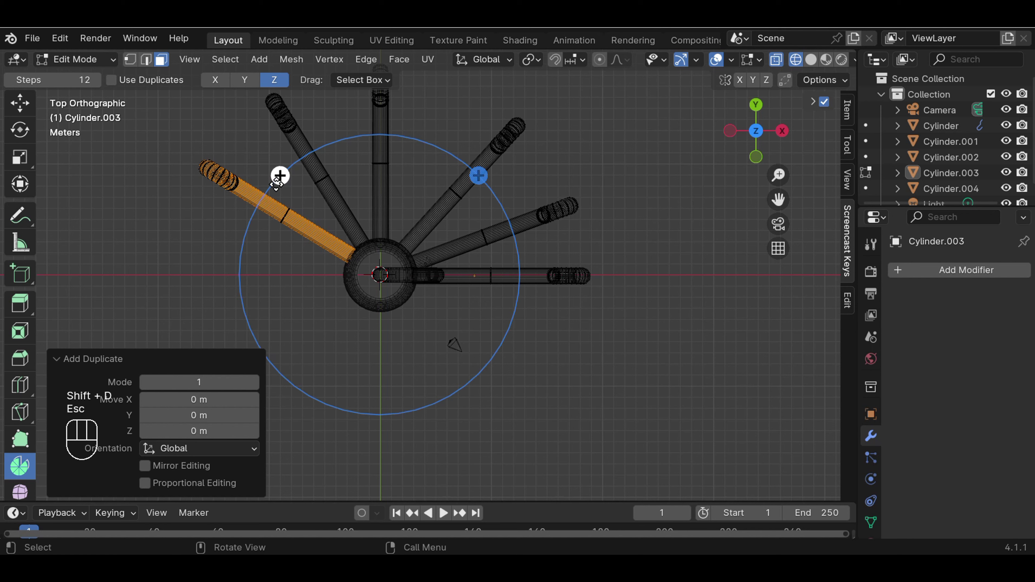
drag(280, 176, 249, 253)
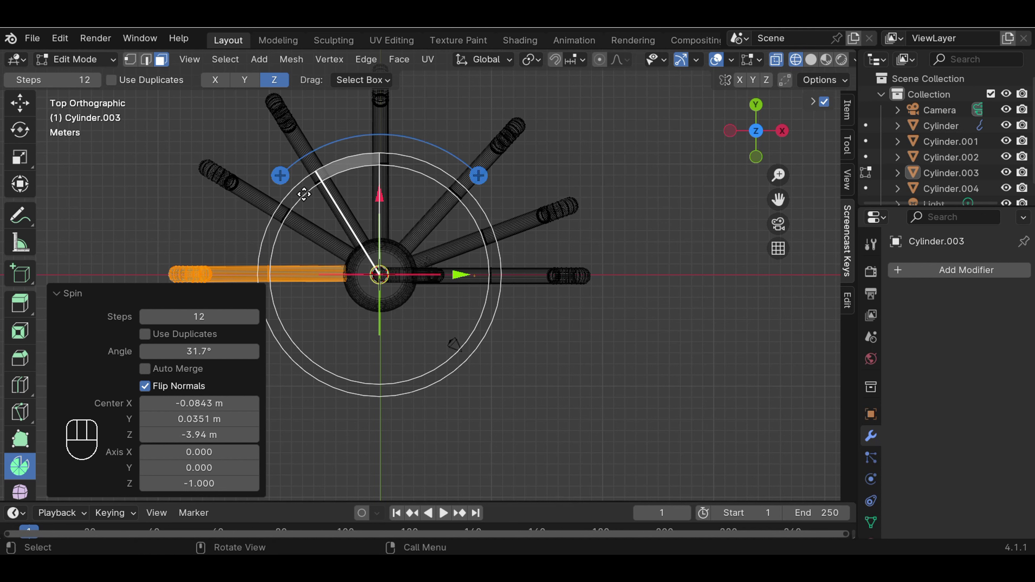
- Duplicate the arm along negative X in place and spin the copy 24.2° around negative Z, and spin a further duplicate 27.6°
key(shift+d)
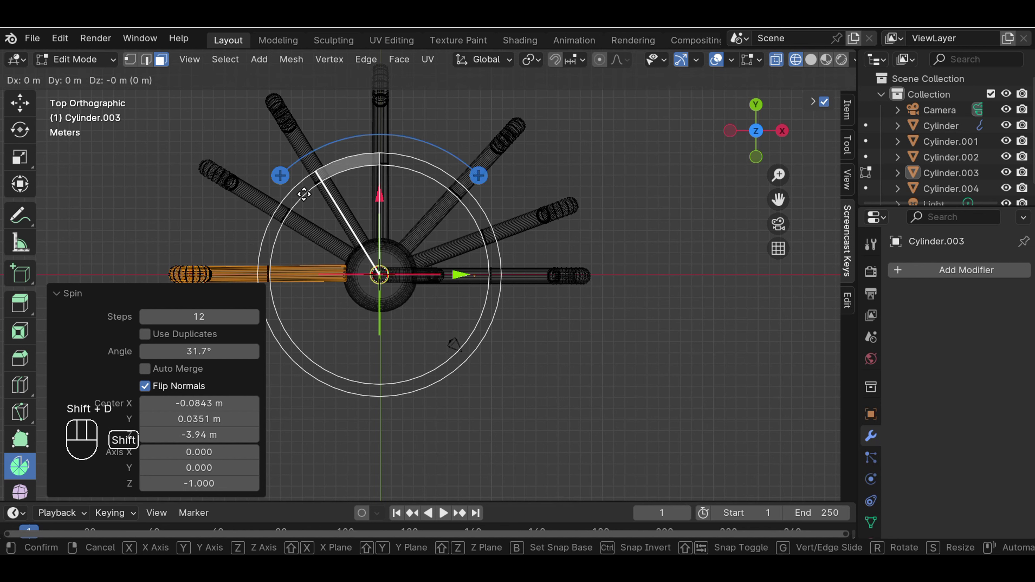
key(Escape)
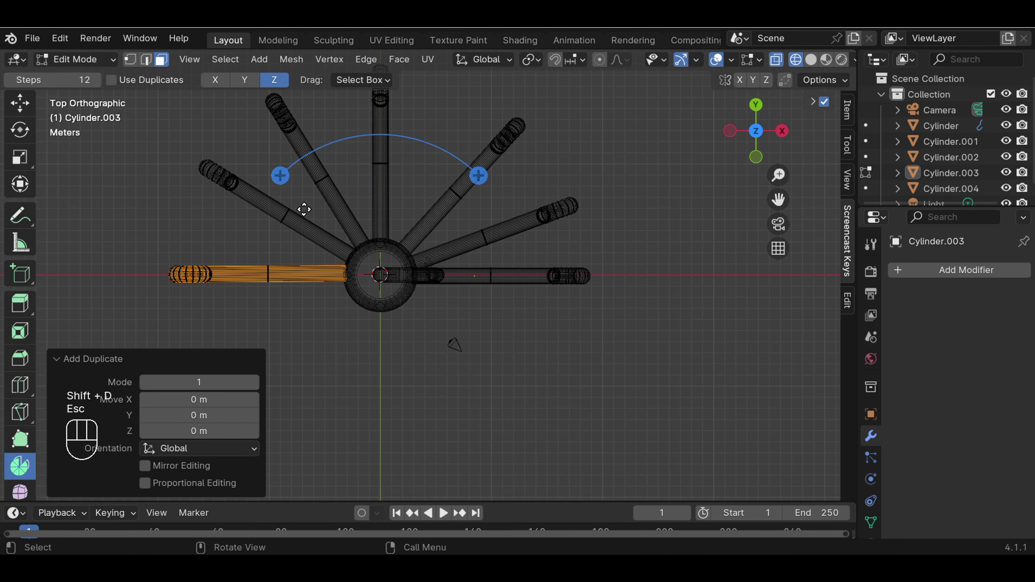
drag(280, 176, 274, 235)
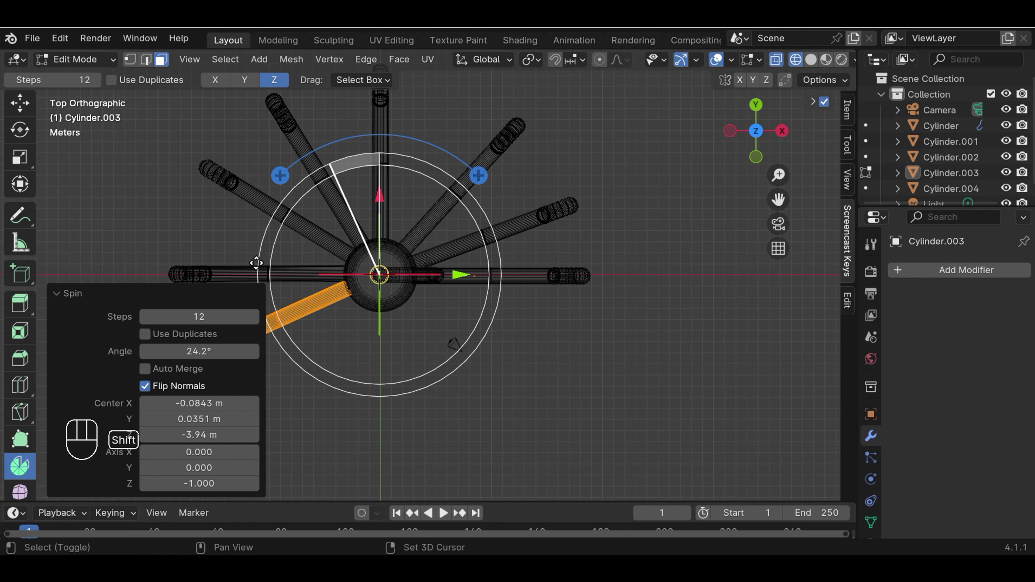
key(shift+d)
key(Escape)
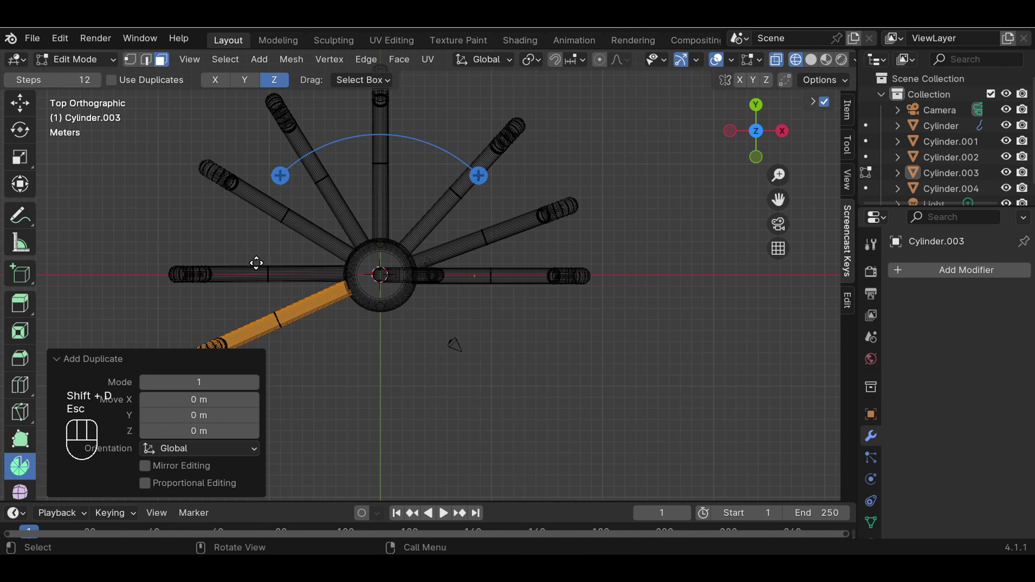
drag(280, 175, 319, 257)
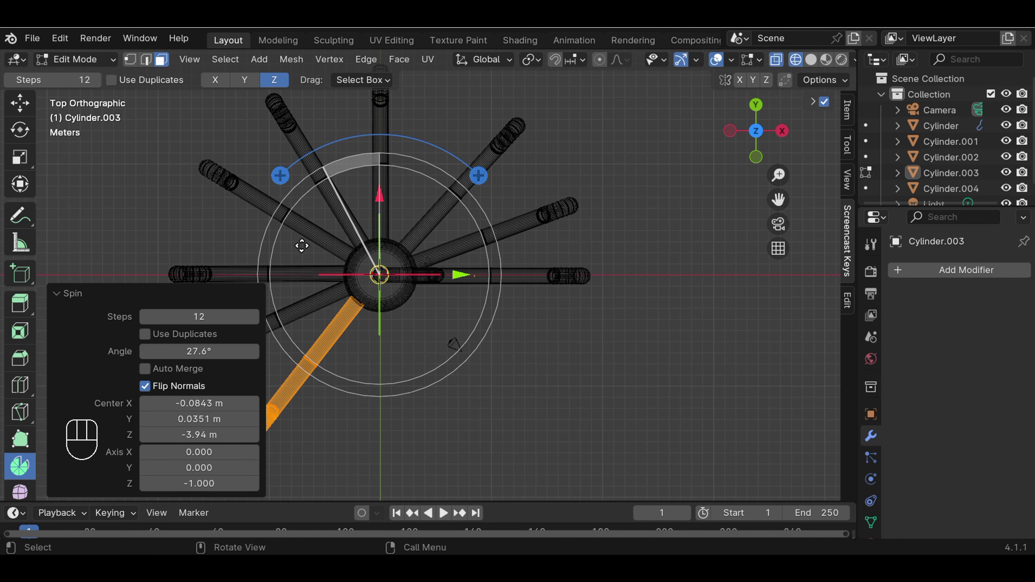
- Continue the ring with two in-place duplicates of the newest arm, spun 39° and 31.5° in turn around the negative Z axis
key(shift+d)
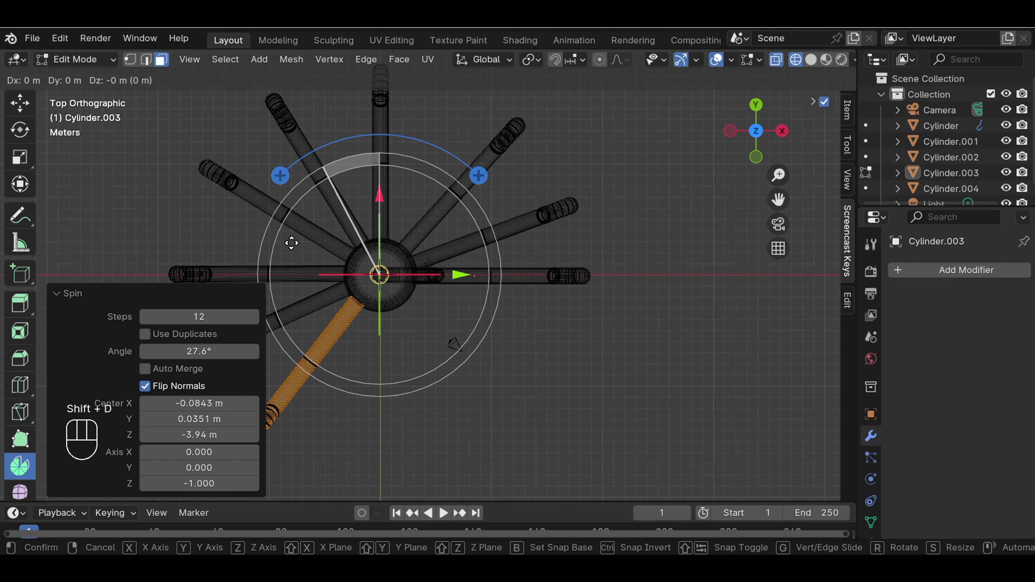
key(Escape)
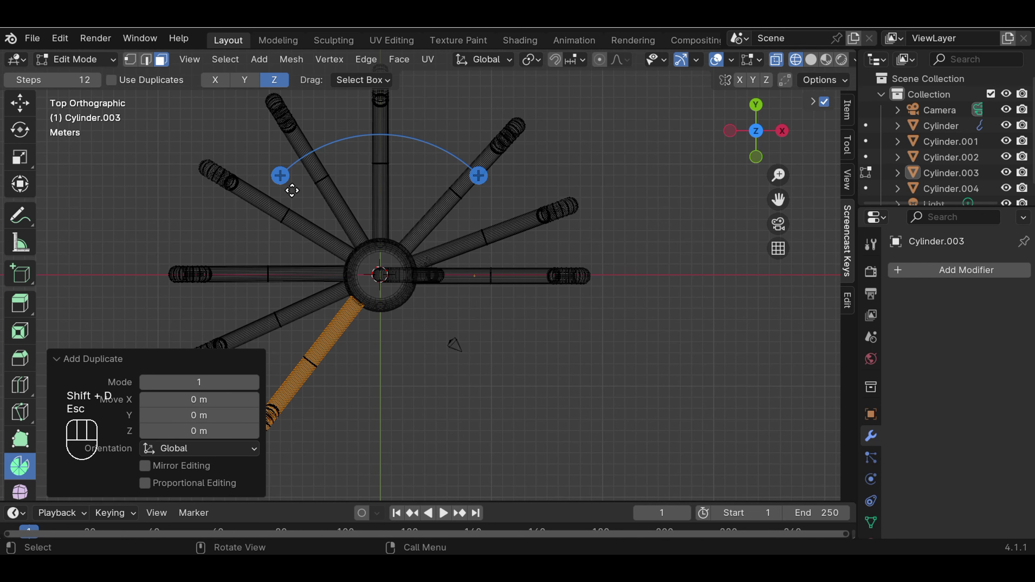
drag(280, 175, 341, 272)
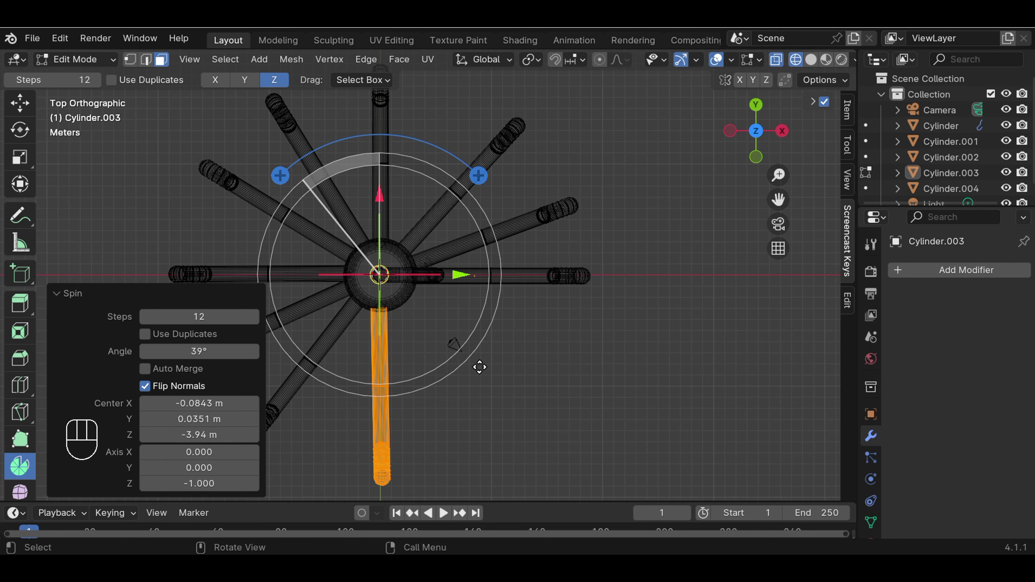
key(shift+d)
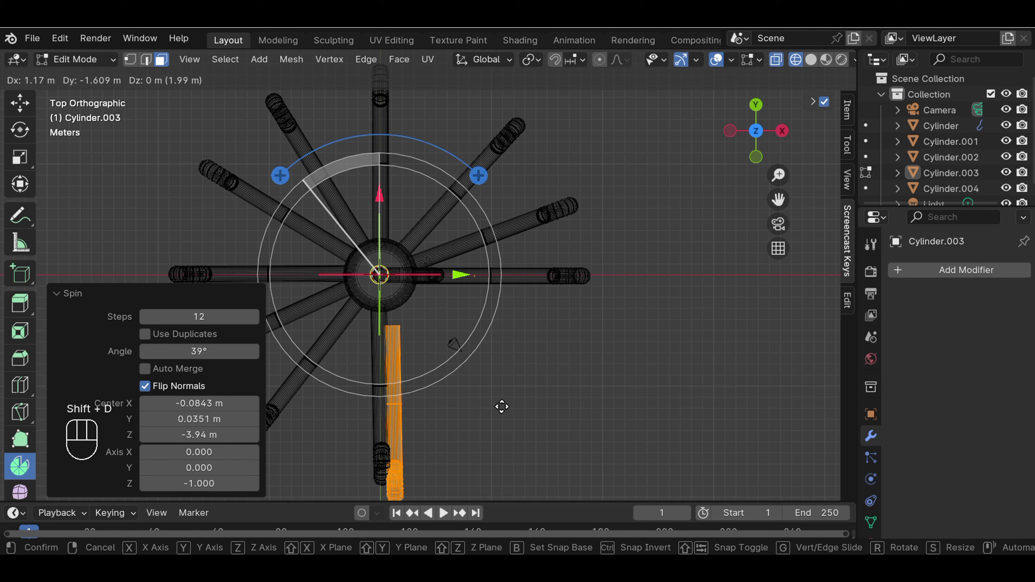
key(Escape)
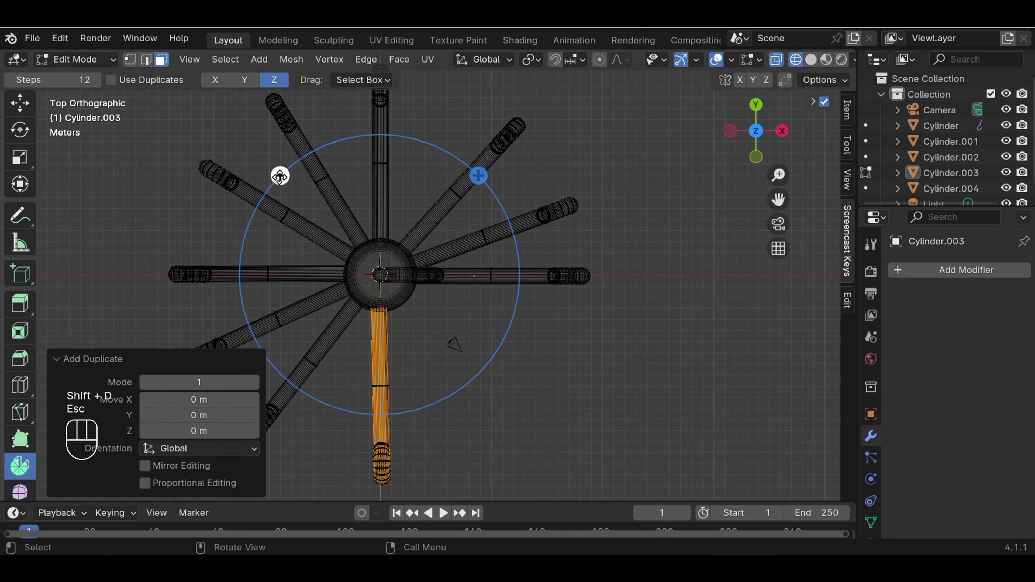
drag(280, 176, 317, 260)
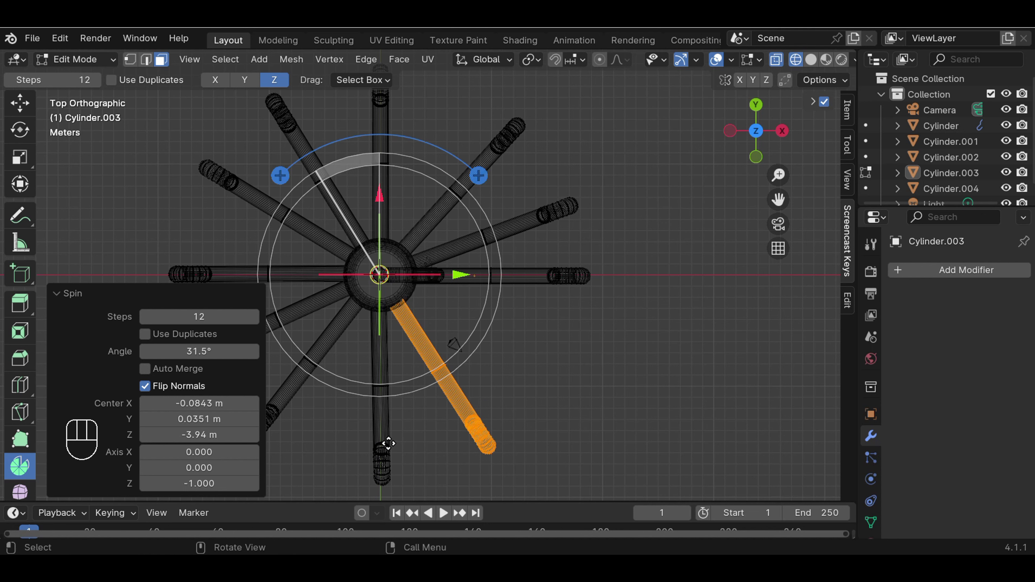
- Duplicate the newest arm in place, spin the copy into the remaining gap before the original arm, and deselect everything
key(shift+d)
key(Escape)
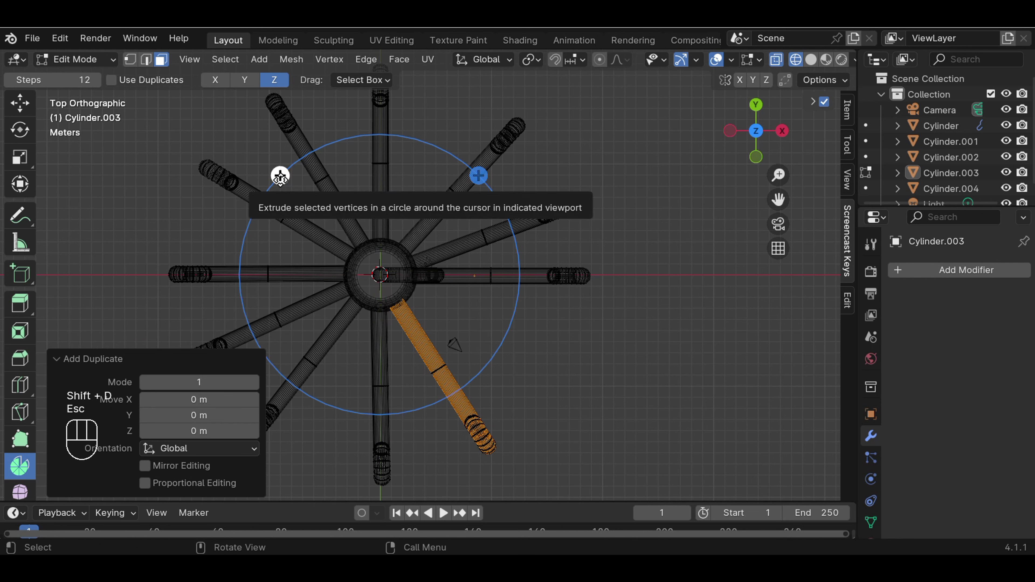
drag(279, 175, 316, 256)
click(644, 259)
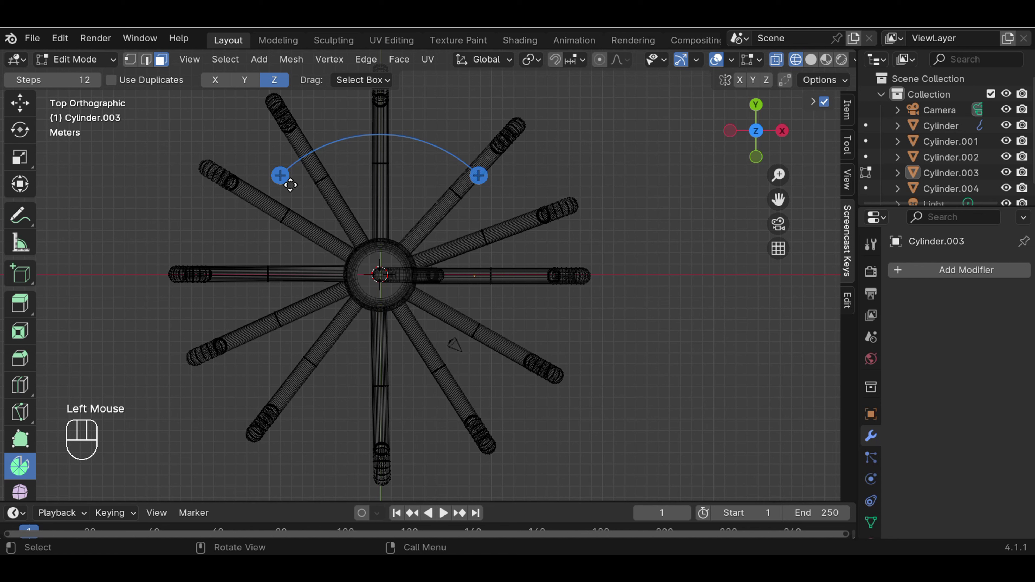
- Activate the Select Box tool, return to Object Mode and display the finished ring of arms in solid shading
scroll(25, 117, up, 2)
click(23, 114)
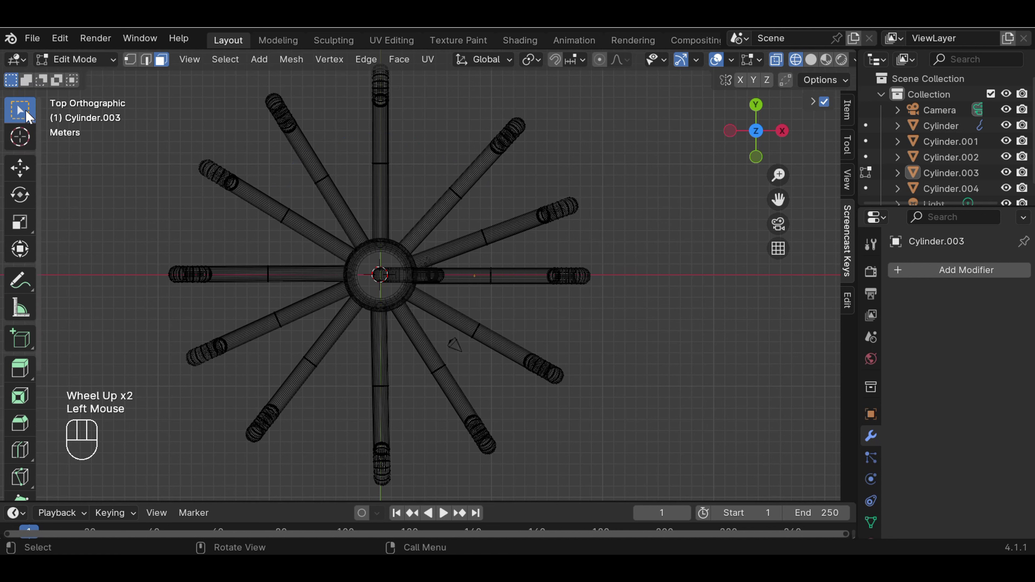
click(109, 60)
click(95, 77)
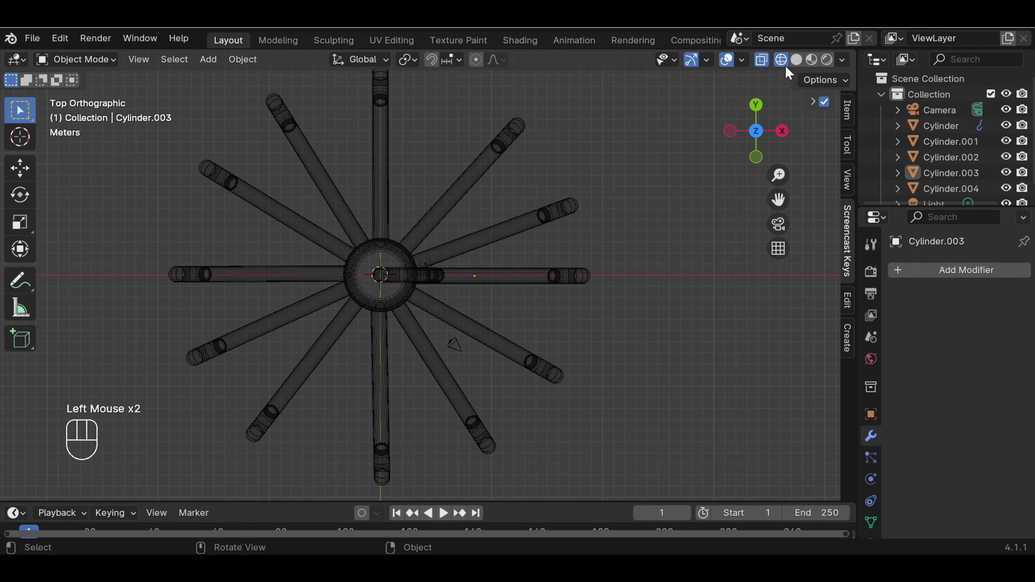
click(796, 60)
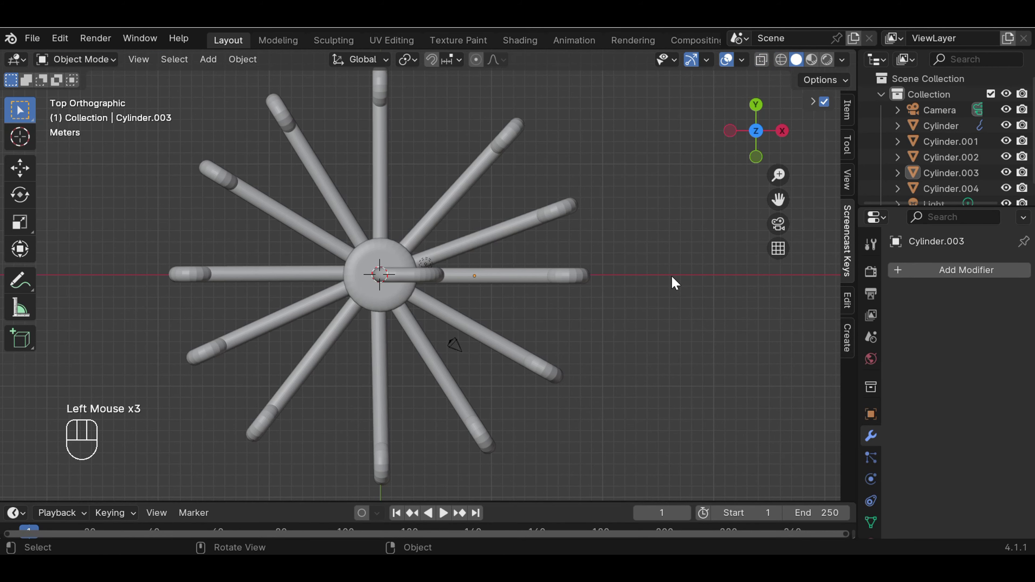
middle_drag(675, 282, 644, 119)
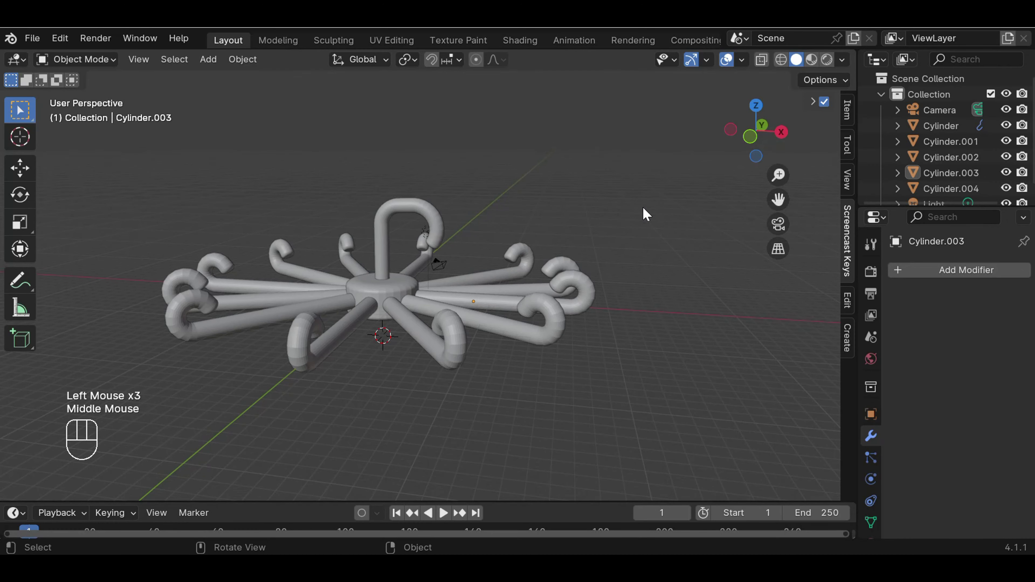
middle_drag(594, 340, 590, 419)
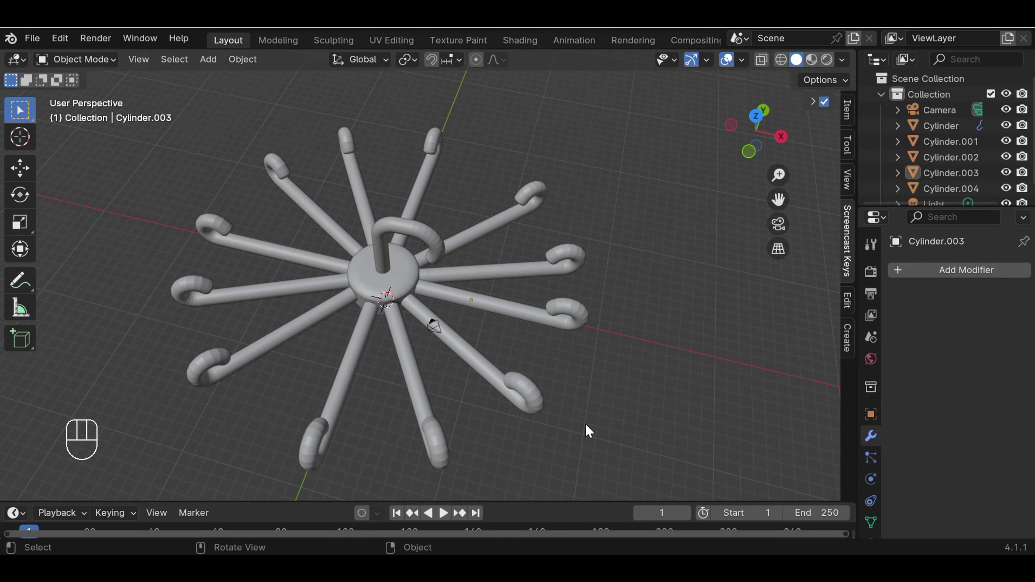
- Select the combined side arms object in the top view and open its material settings
key(KP_7)
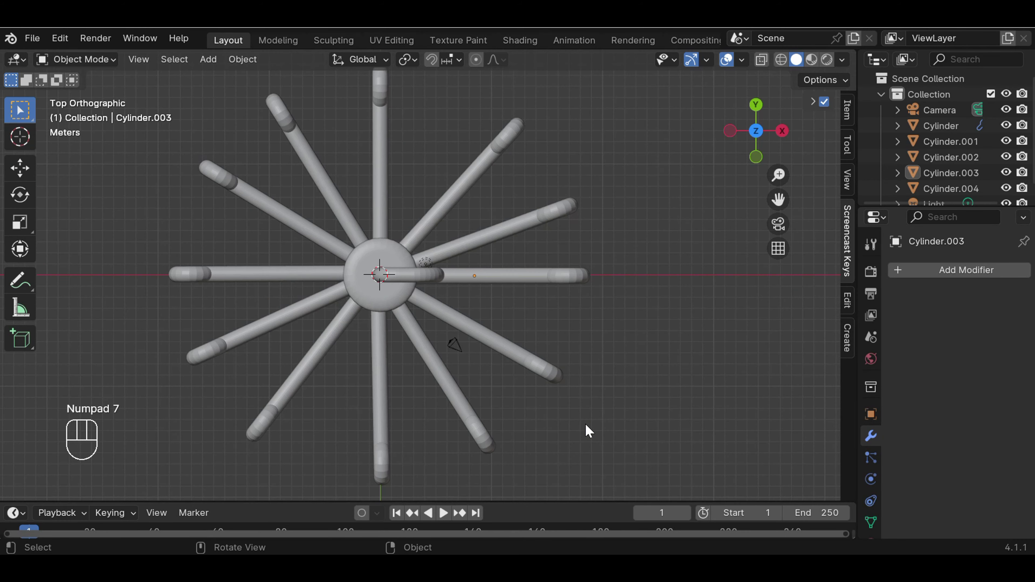
click(488, 159)
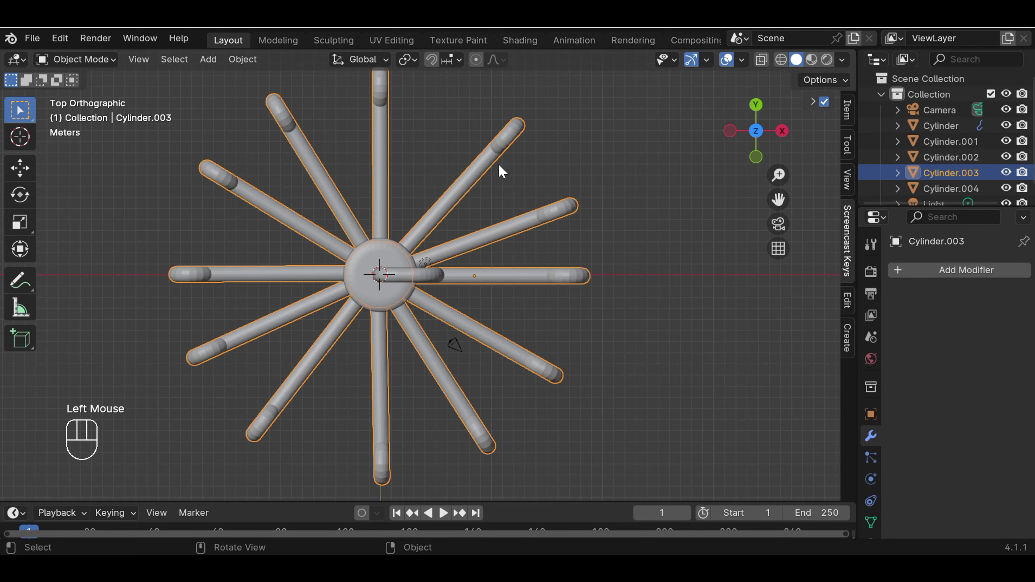
click(585, 174)
click(481, 173)
click(575, 172)
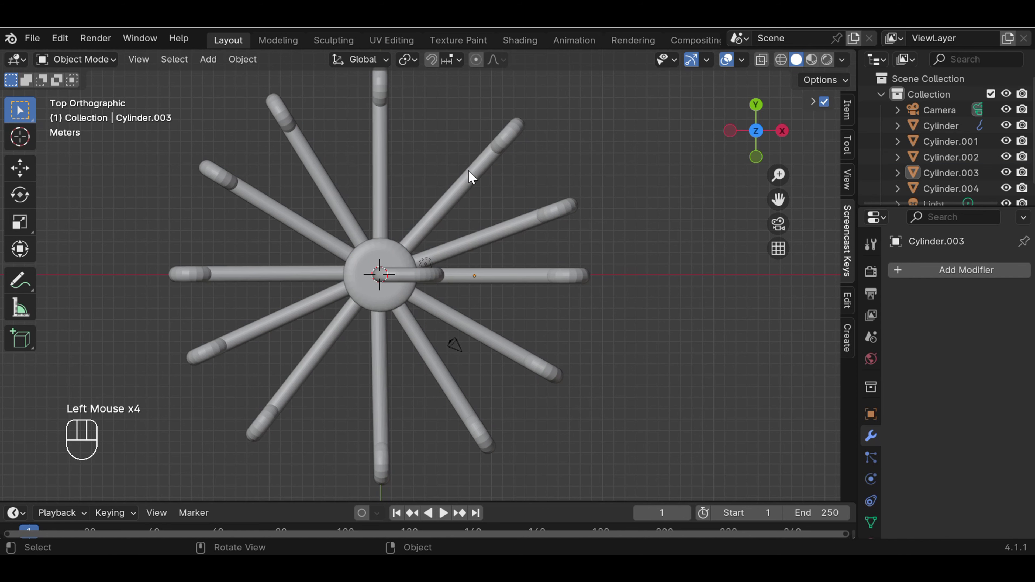
click(471, 177)
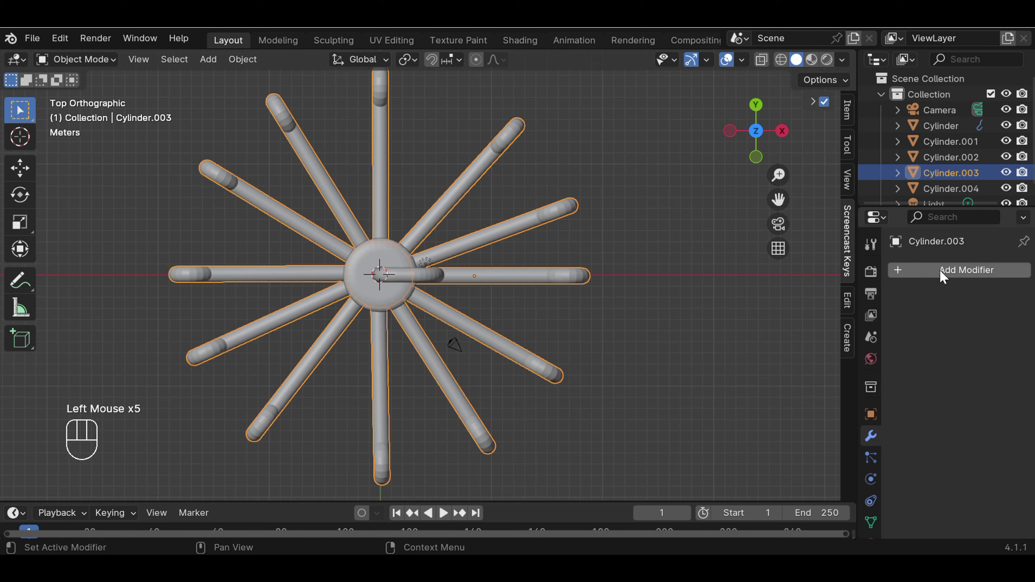
scroll(870, 428, down, 3)
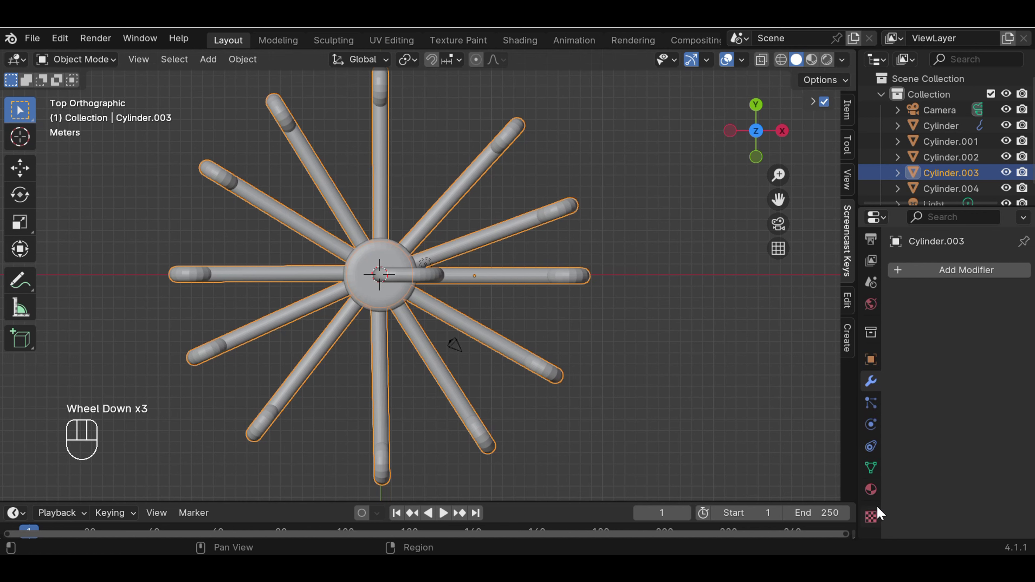
click(870, 490)
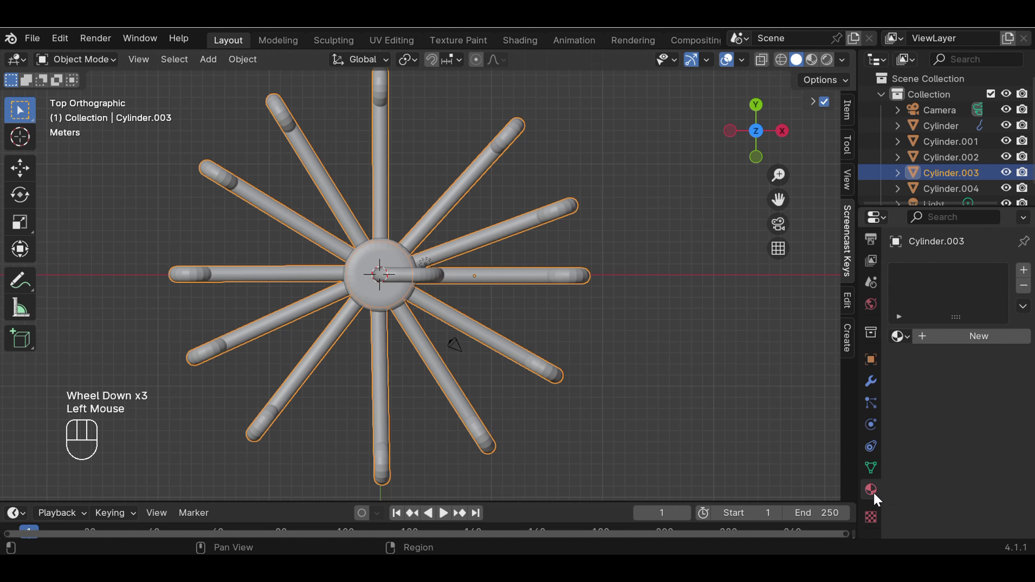
- Create a new material for the combined side arms and give it a blue base colour
click(1023, 271)
click(980, 339)
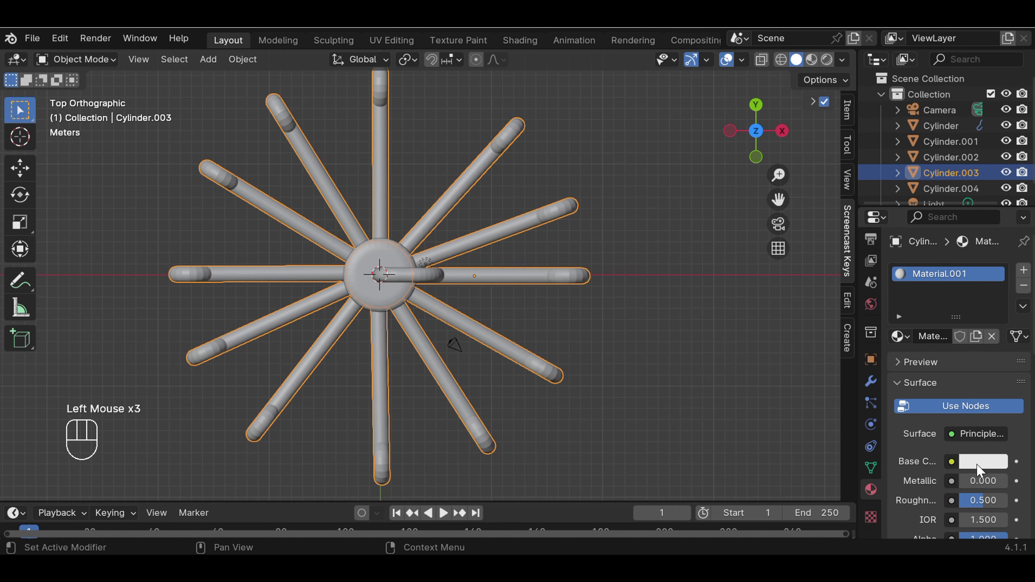
click(982, 462)
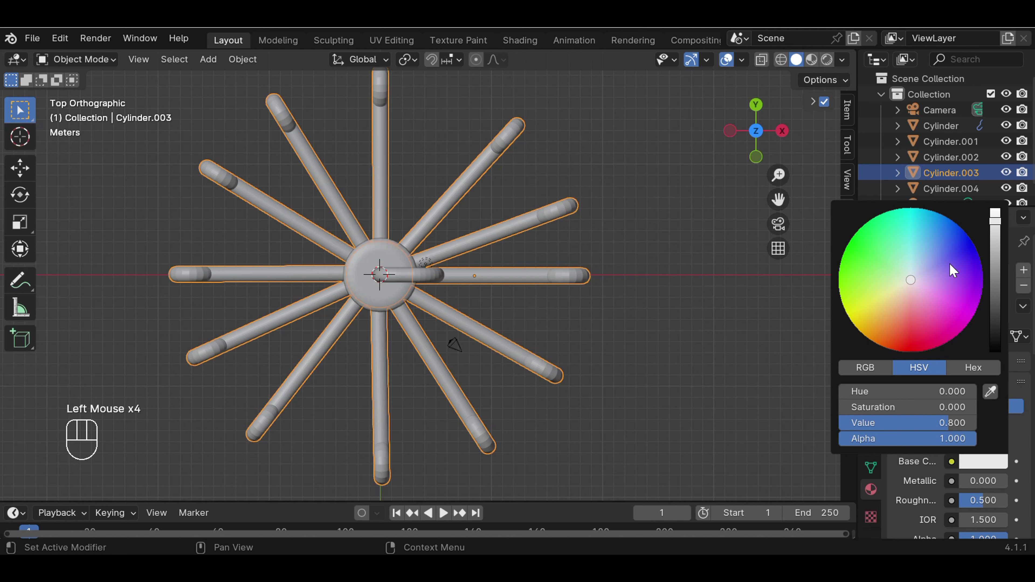
click(963, 245)
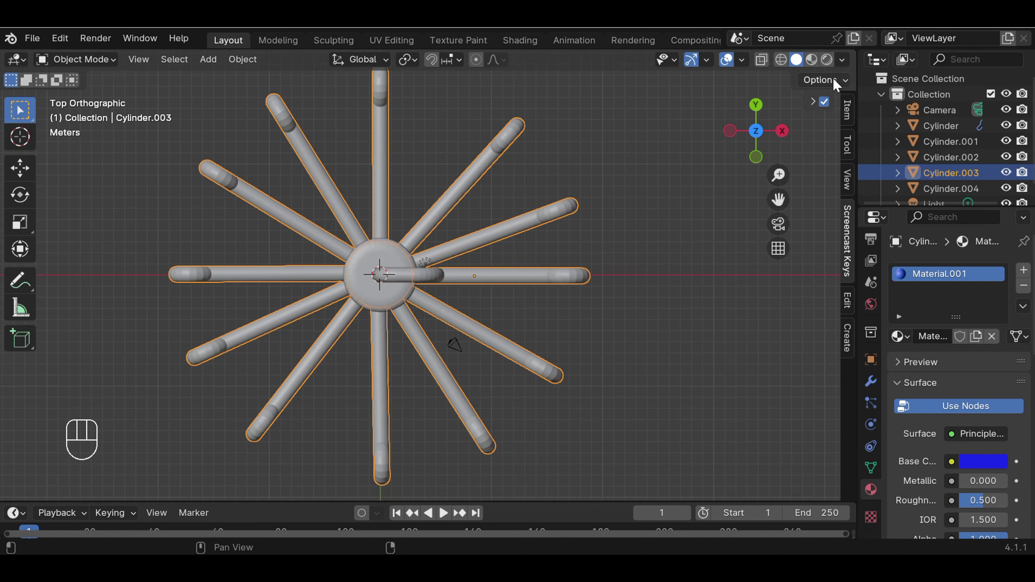
- Display the scene in Material Preview shading with nothing selected and view the whole model in perspective
click(812, 61)
click(633, 286)
scroll(631, 300, down, 2)
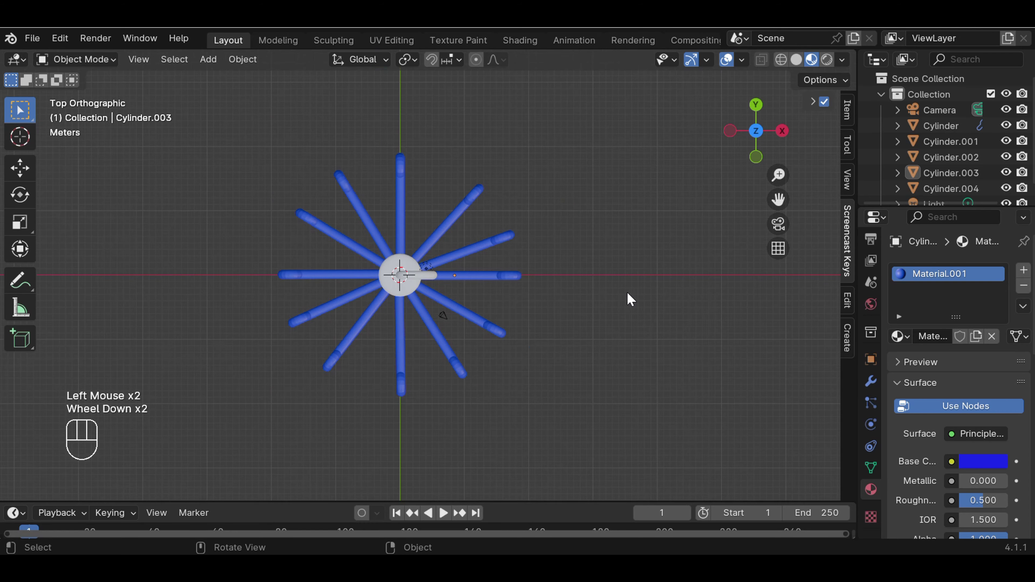
middle_drag(630, 300, 717, 301)
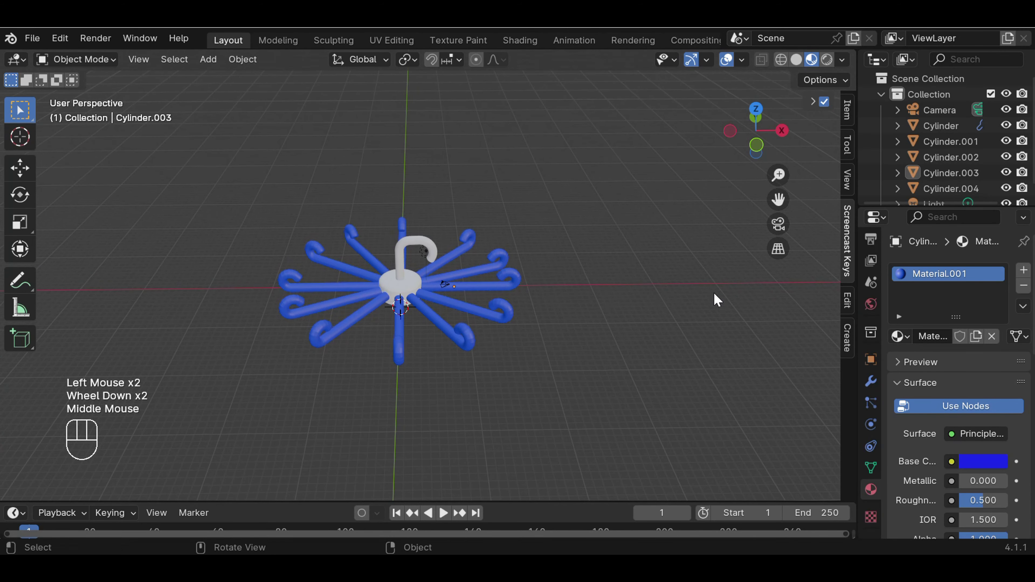
- Set the blue arm material's metallic value to 5 and its roughness to 0.6
click(988, 502)
click(986, 489)
click(986, 480)
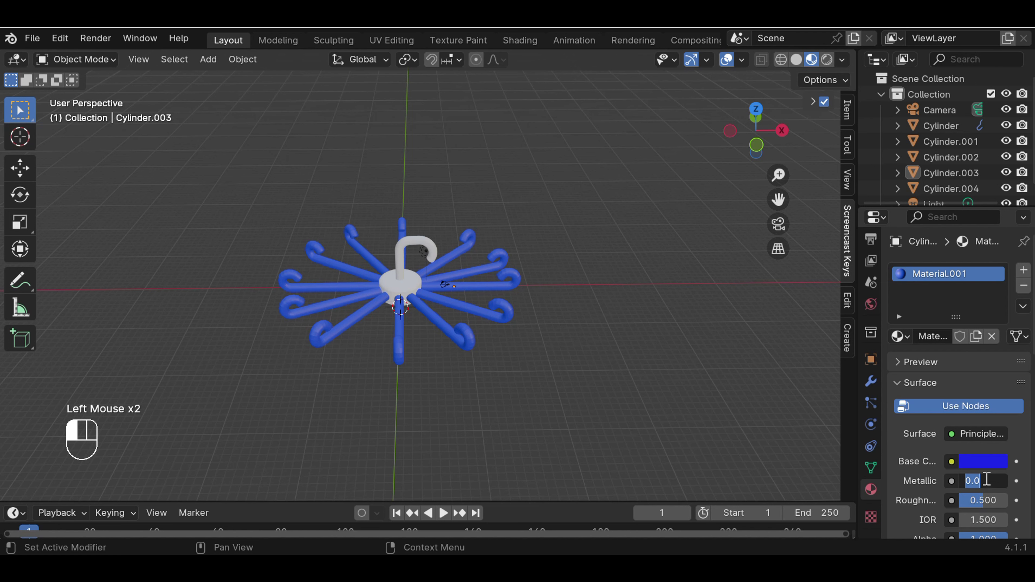
text(5)
key(Return)
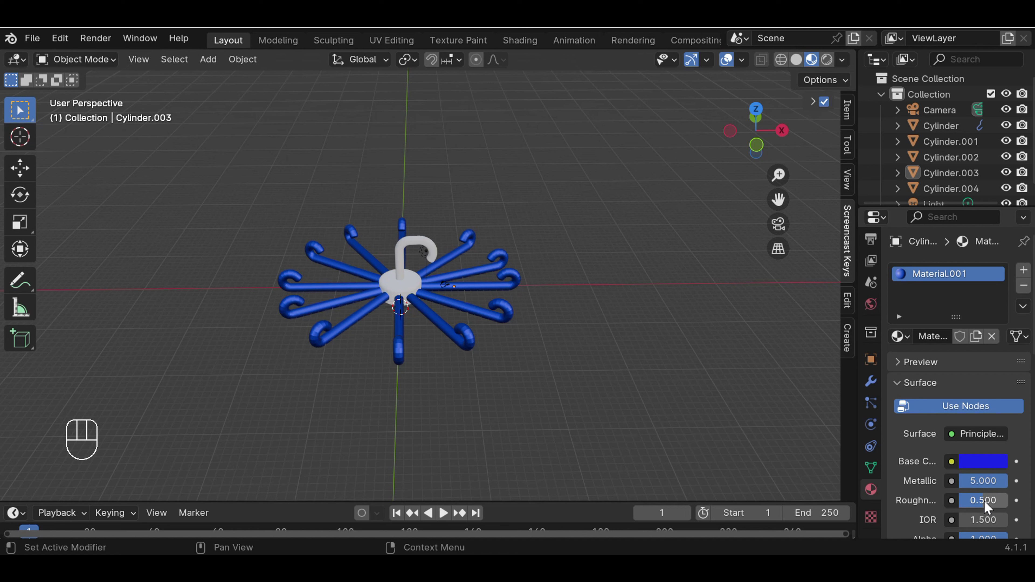
click(984, 501)
text(0.6)
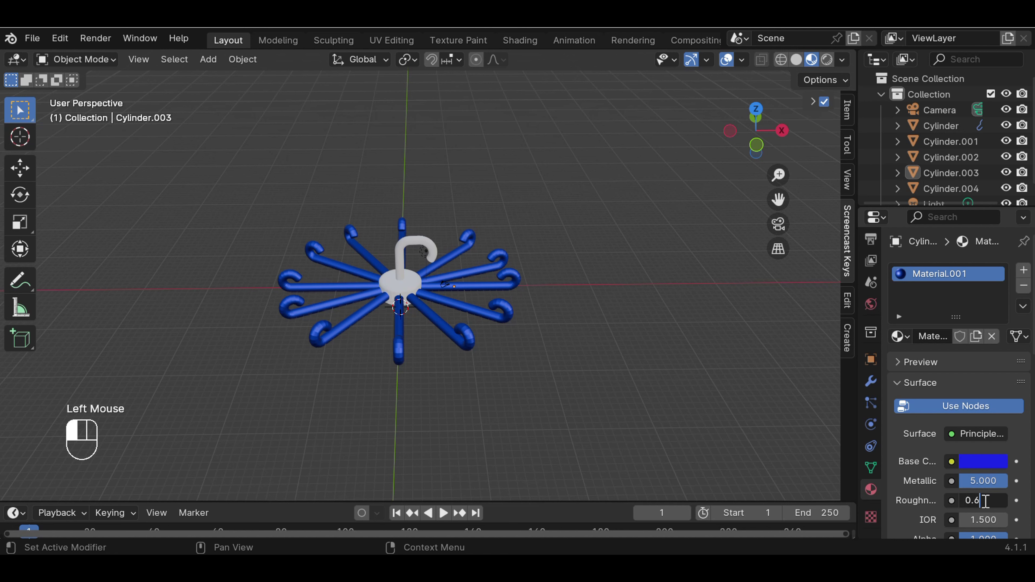
key(Return)
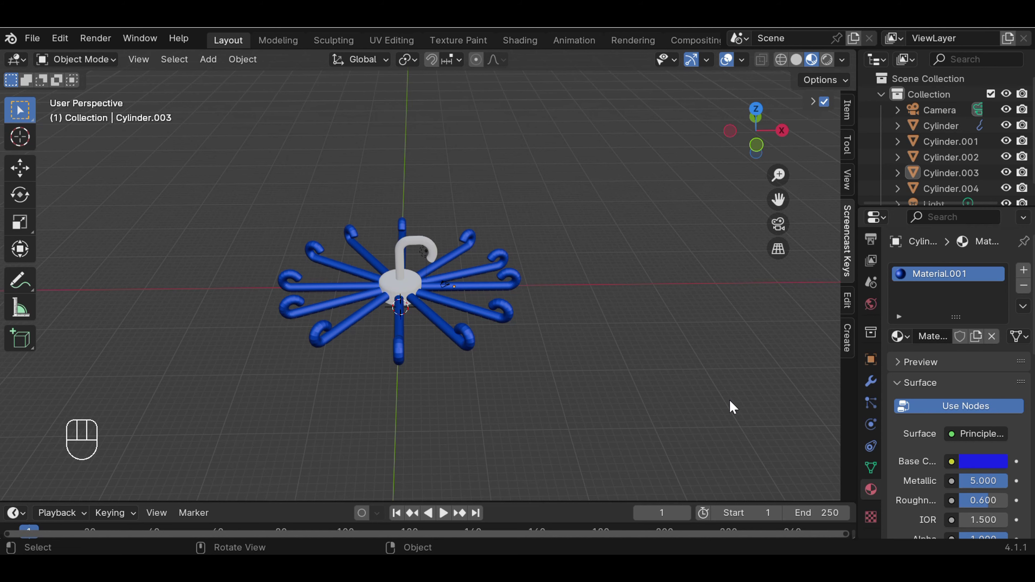
click(615, 348)
- Select the round central base and create a new material for it with a red base colour
scroll(499, 348, up, 6)
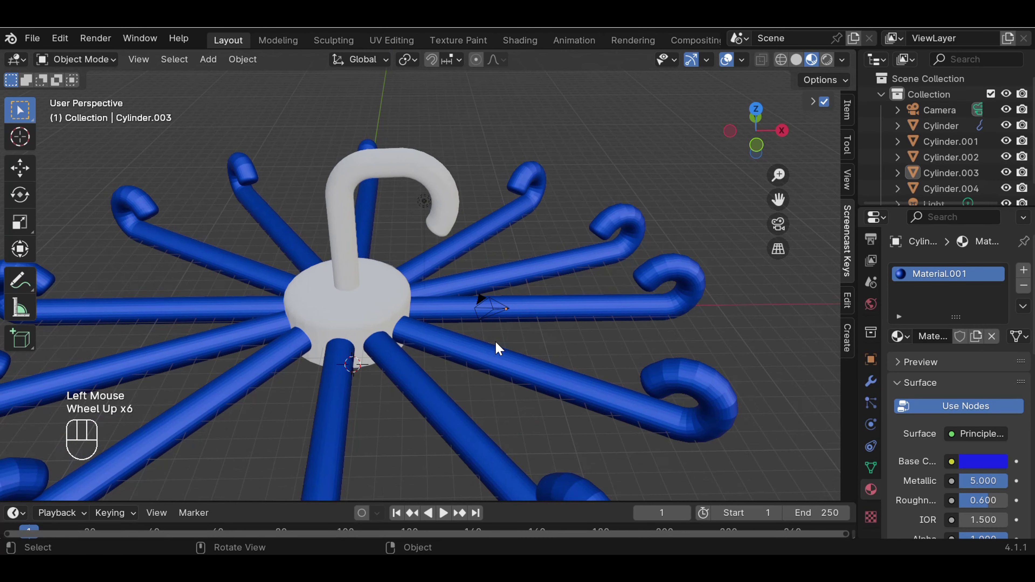
click(377, 310)
scroll(446, 328, down, 2)
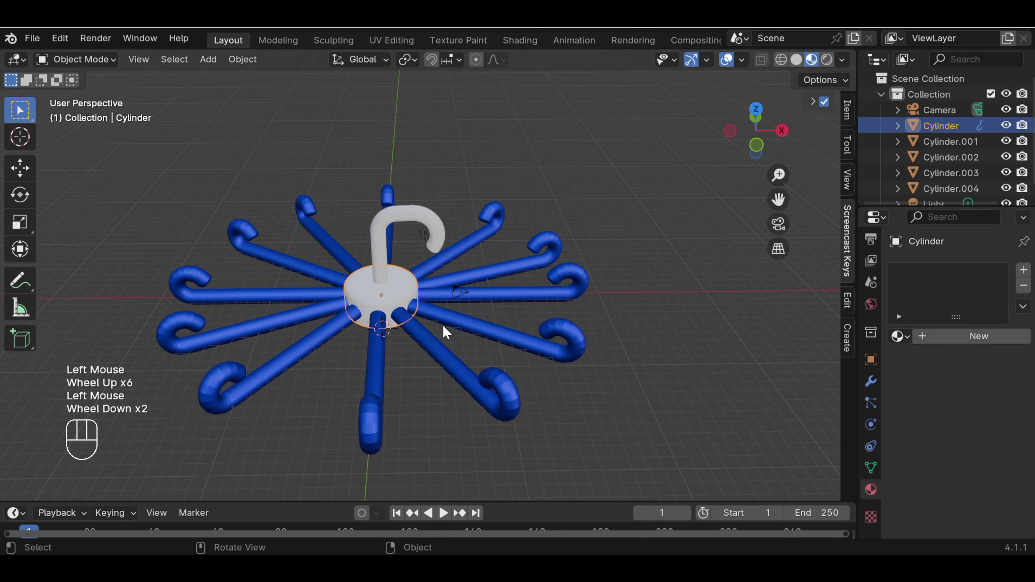
click(1024, 270)
click(978, 336)
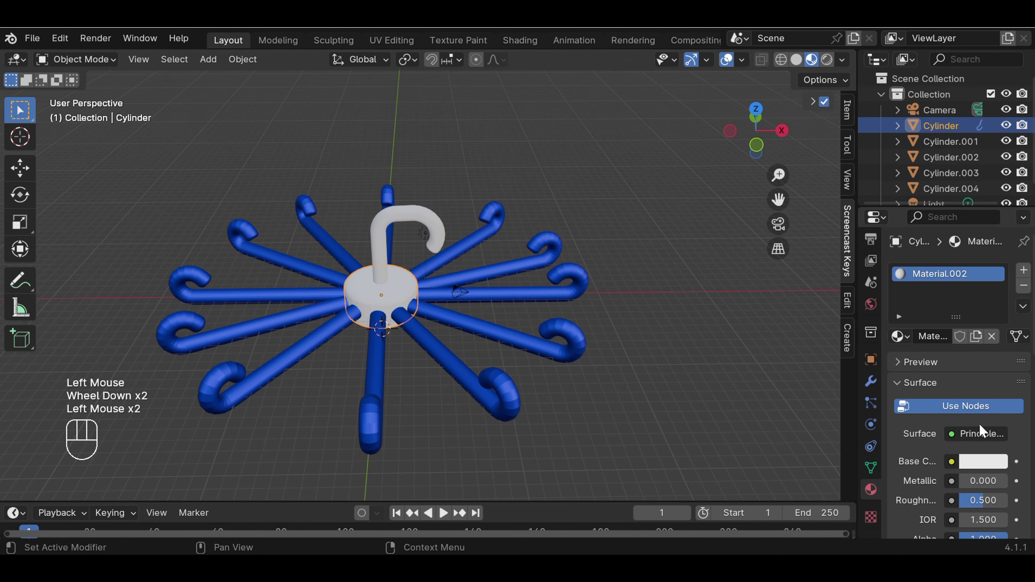
click(983, 461)
click(906, 345)
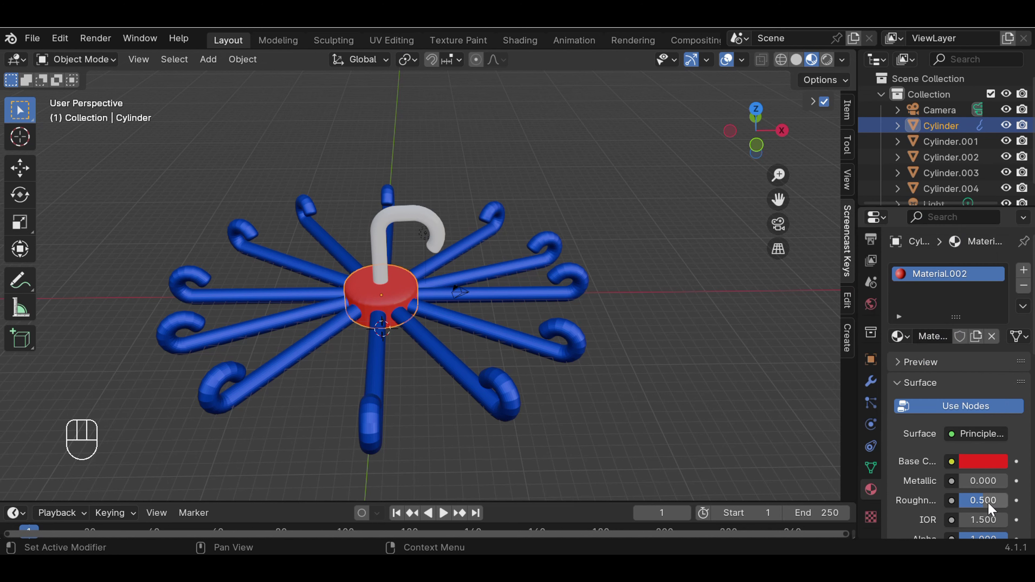
- Set the red base material's metallic value to 0.3
click(987, 481)
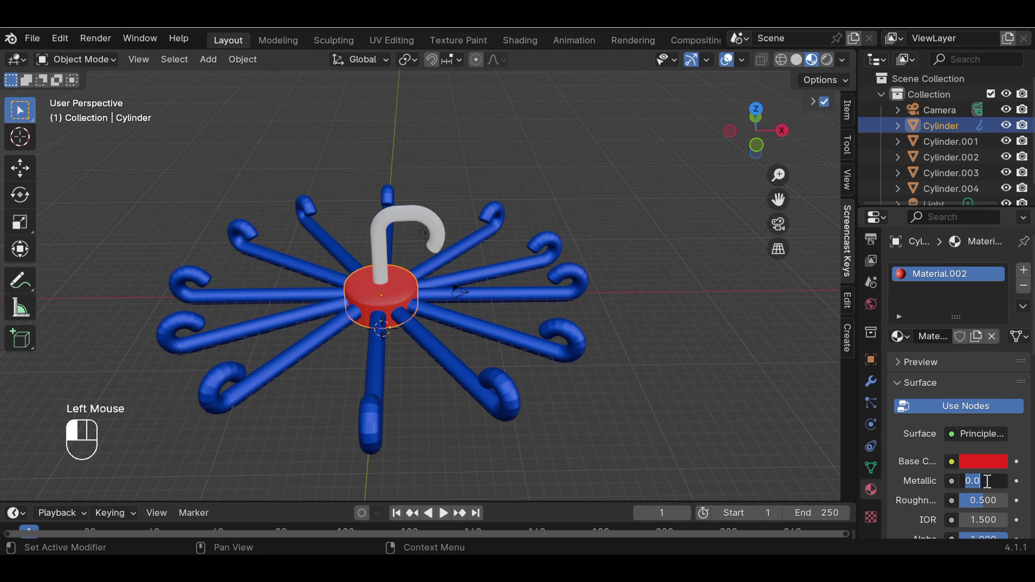
text(0)
key(Return)
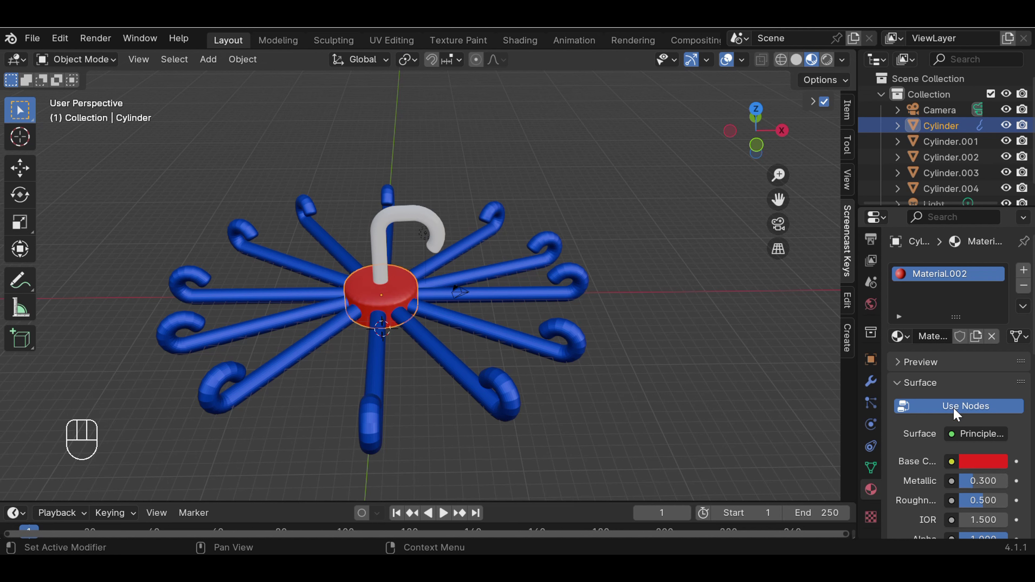
- Set the red base material's roughness to 0.3 and its metallic value to 5, and deselect the base
click(990, 504)
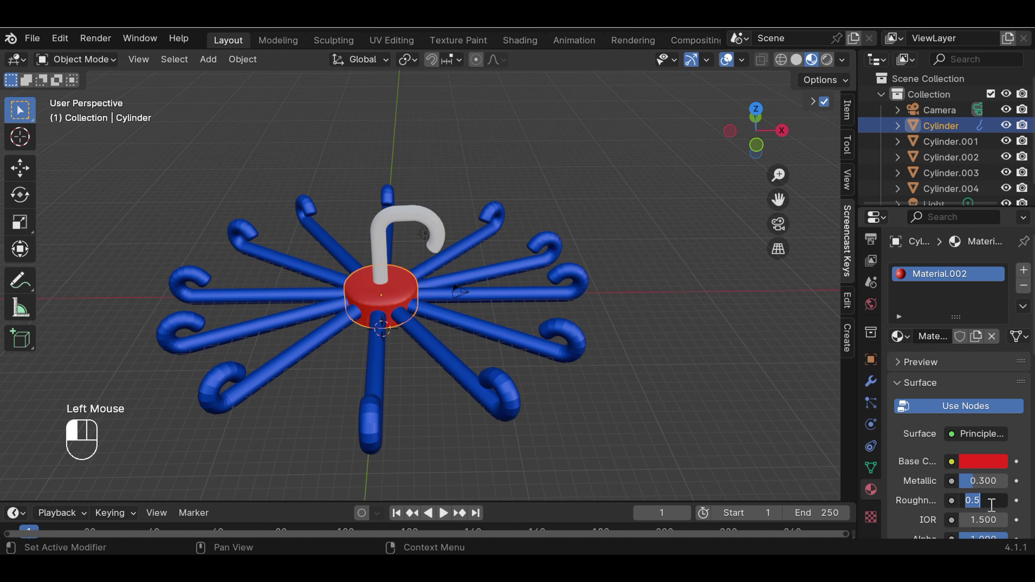
text(0)
key(Return)
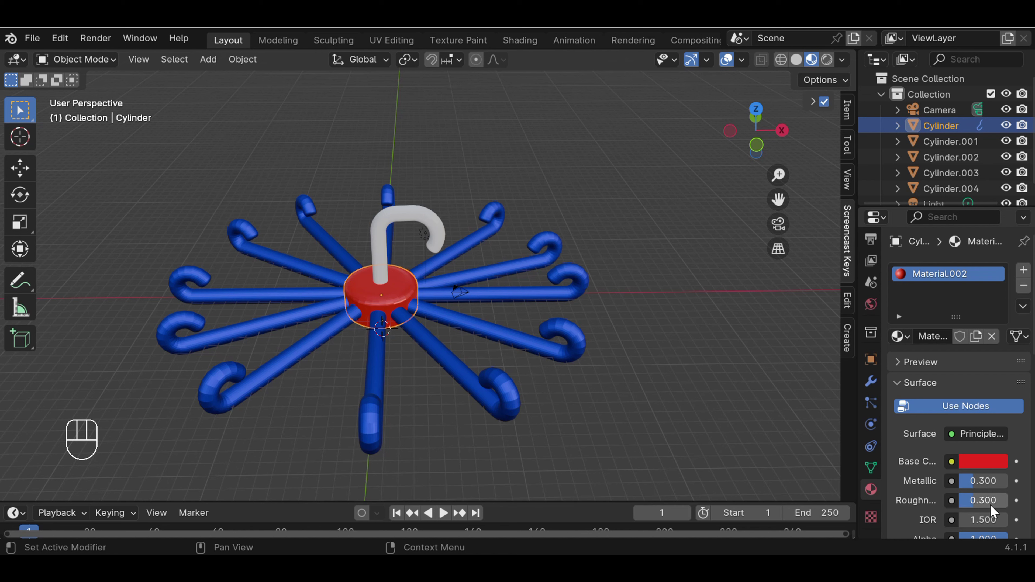
click(979, 481)
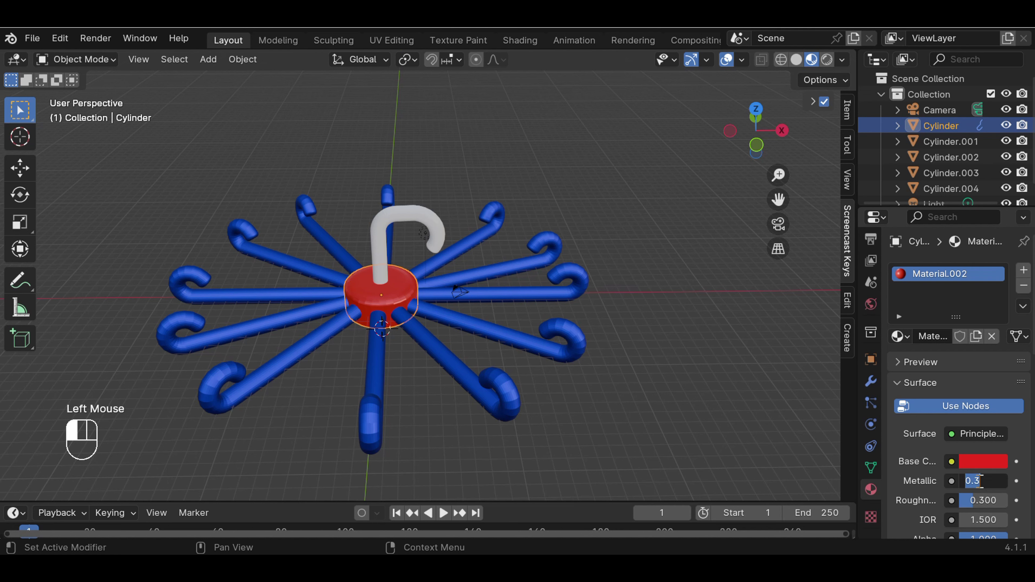
text(5)
key(Return)
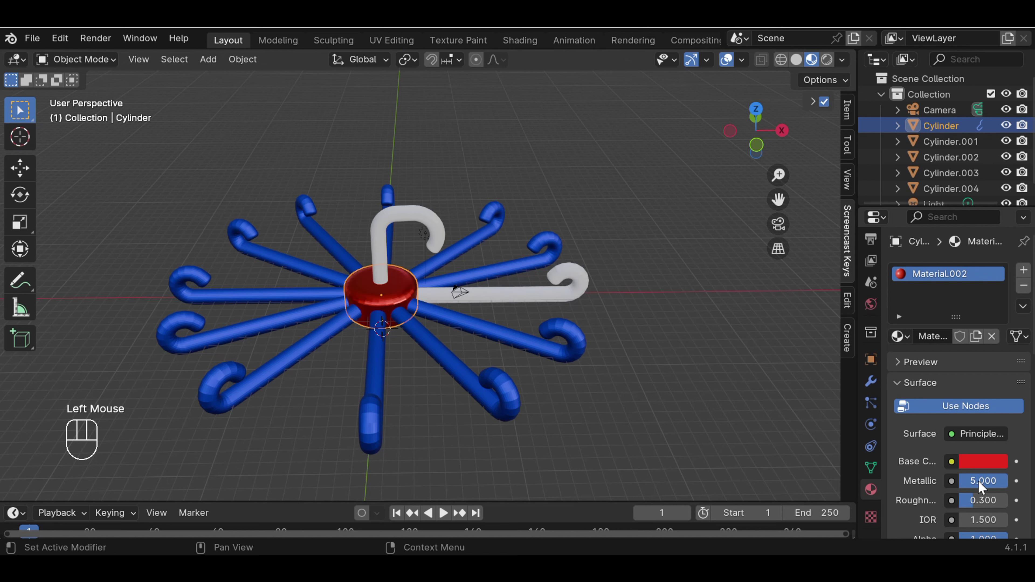
double_click(642, 394)
- Select the one side arm that is still white and create a new material for it with a blue base colour
middle_drag(674, 306, 457, 378)
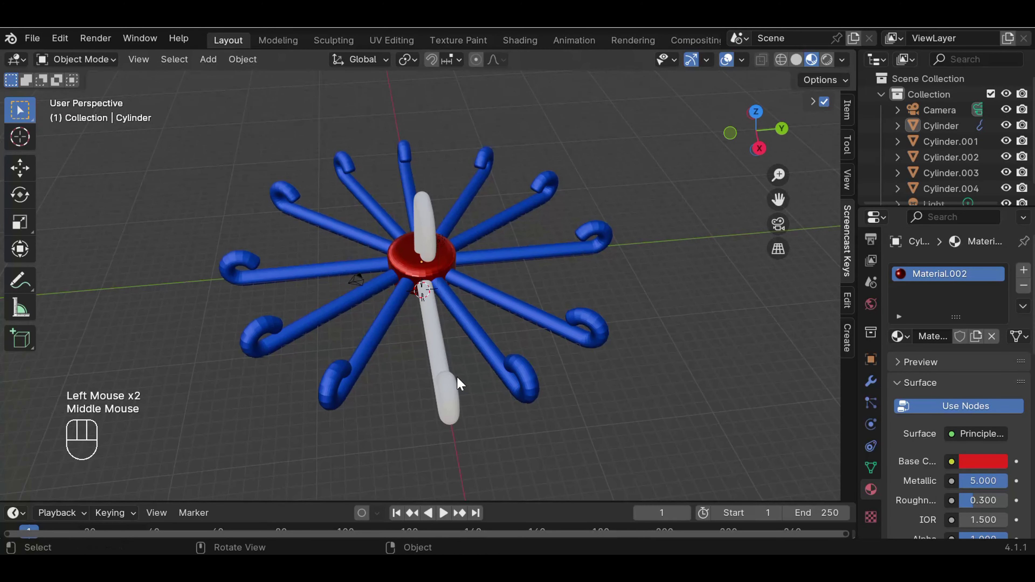
click(435, 393)
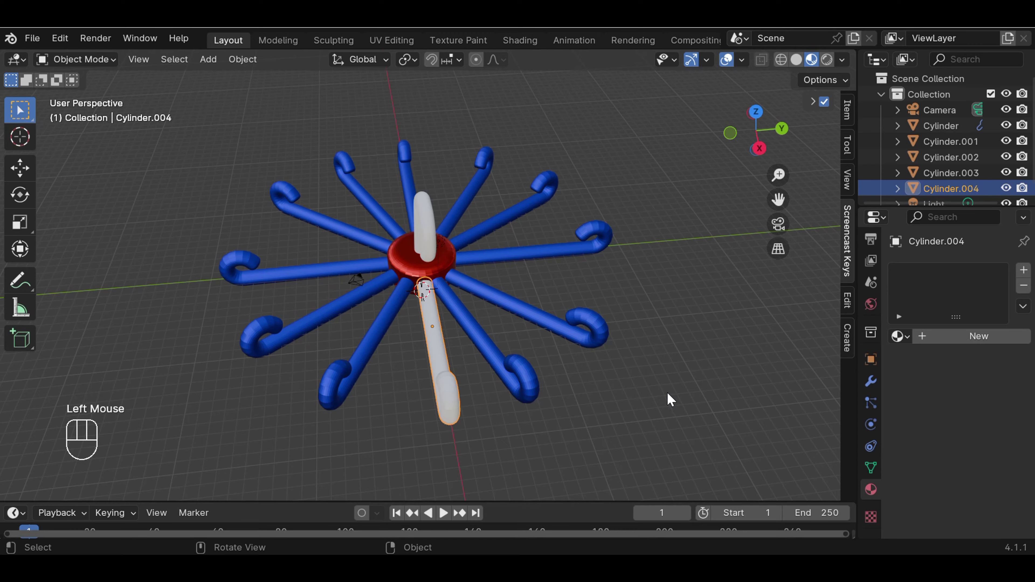
middle_drag(671, 399, 781, 384)
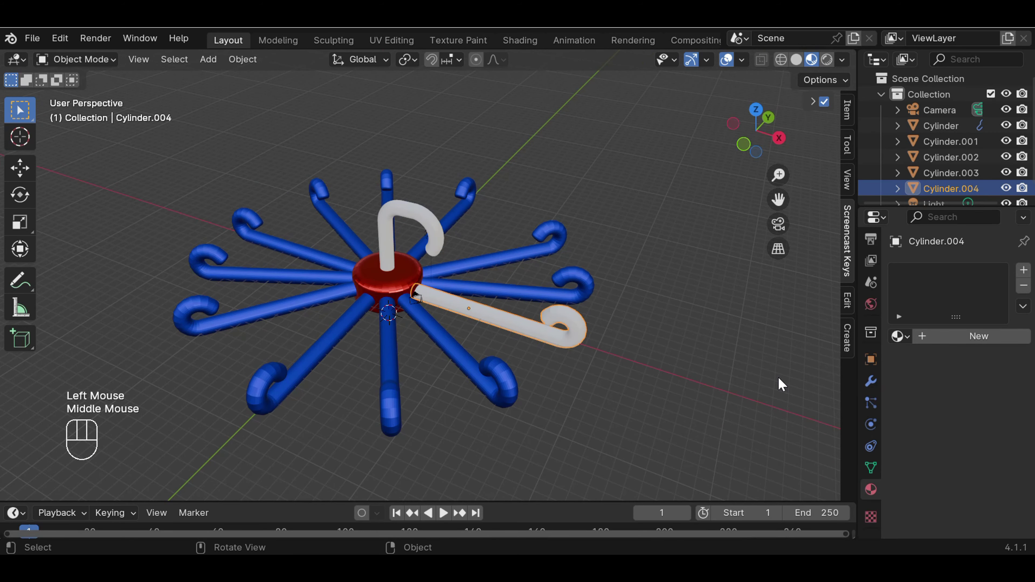
click(1023, 271)
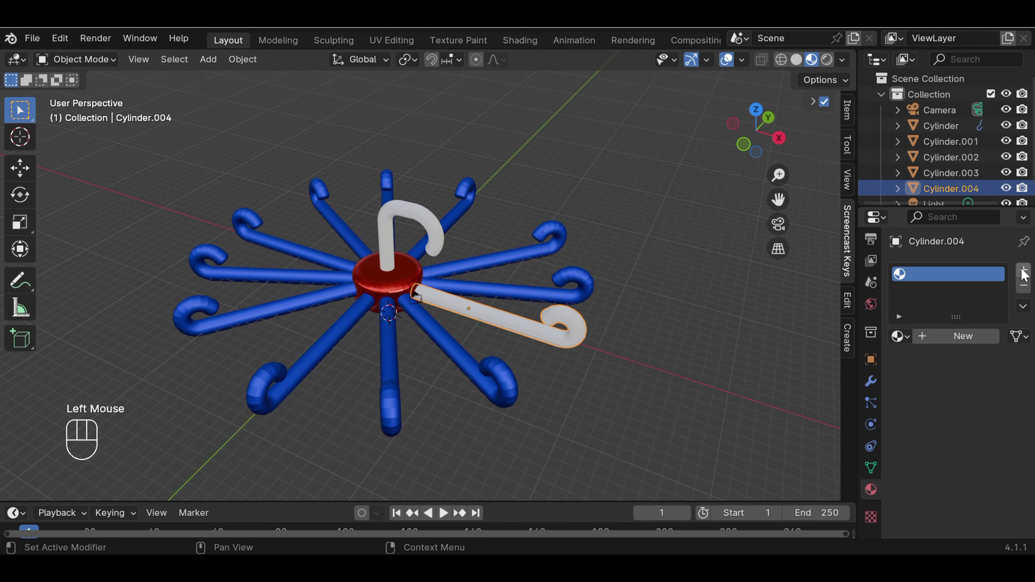
click(962, 335)
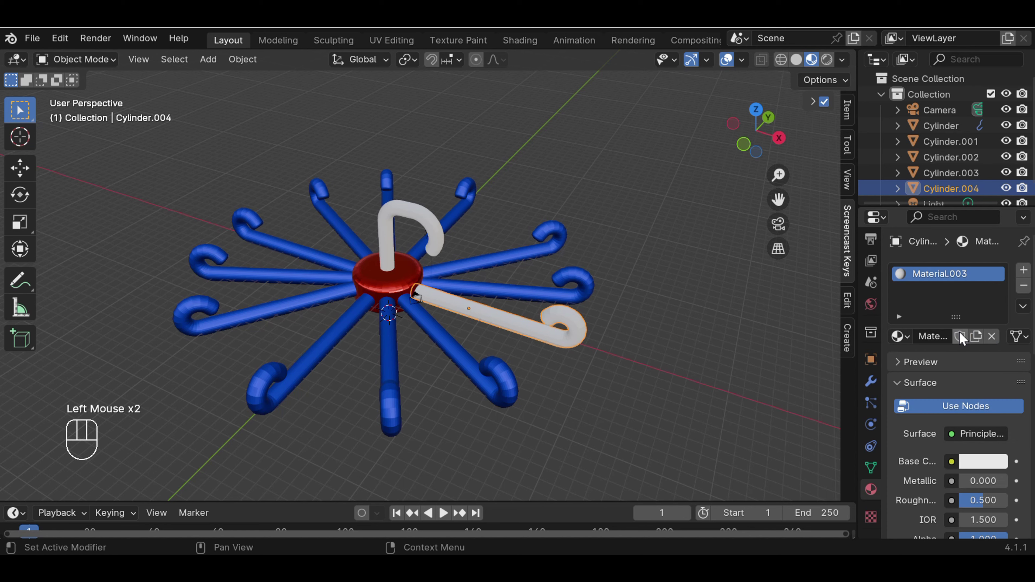
click(984, 464)
click(968, 246)
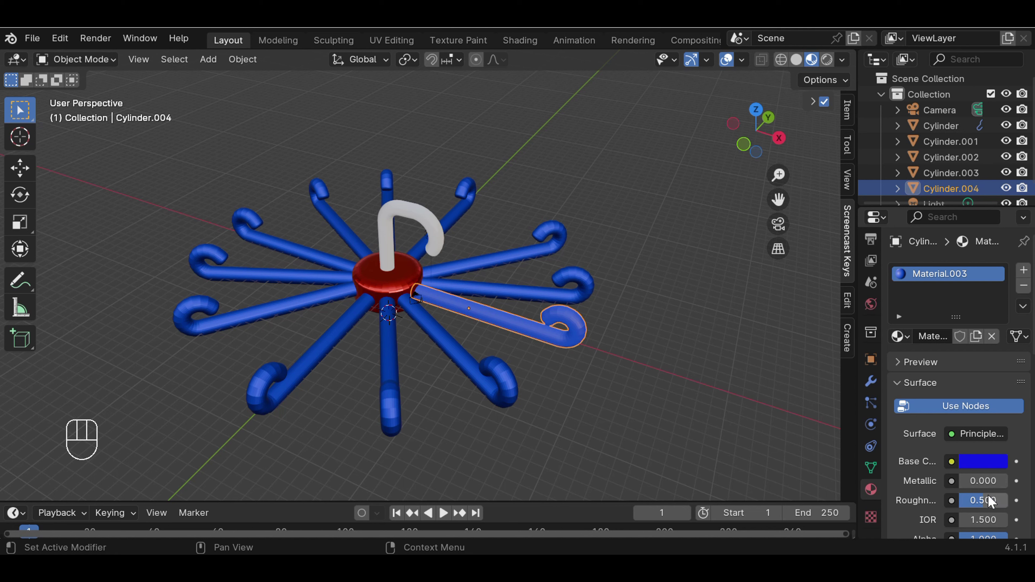
- Set the single arm's material to a metallic value of 5 and a roughness of 0.2, and deselect the arm
click(990, 482)
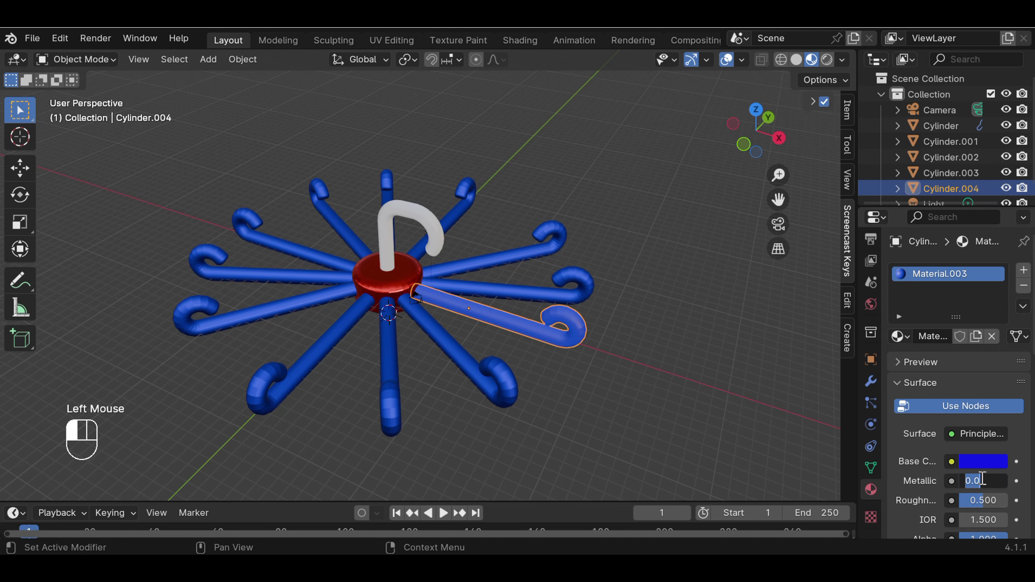
text(5)
key(Return)
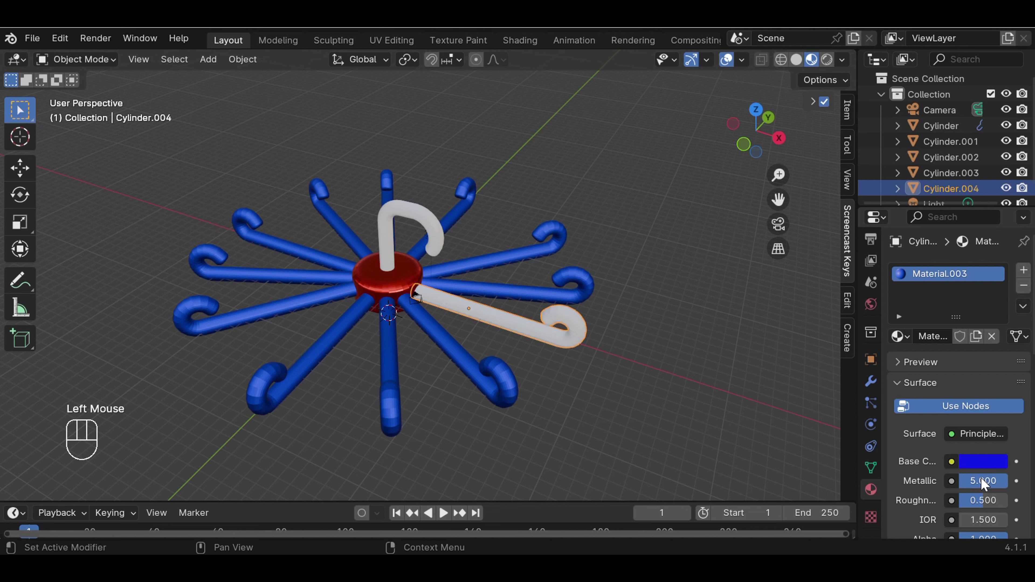
click(982, 505)
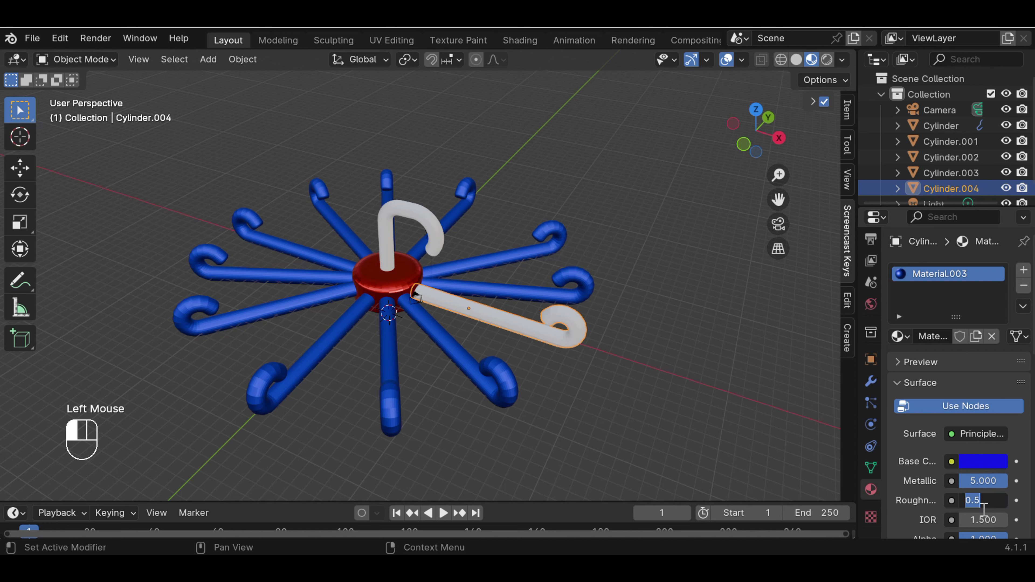
text(0.2)
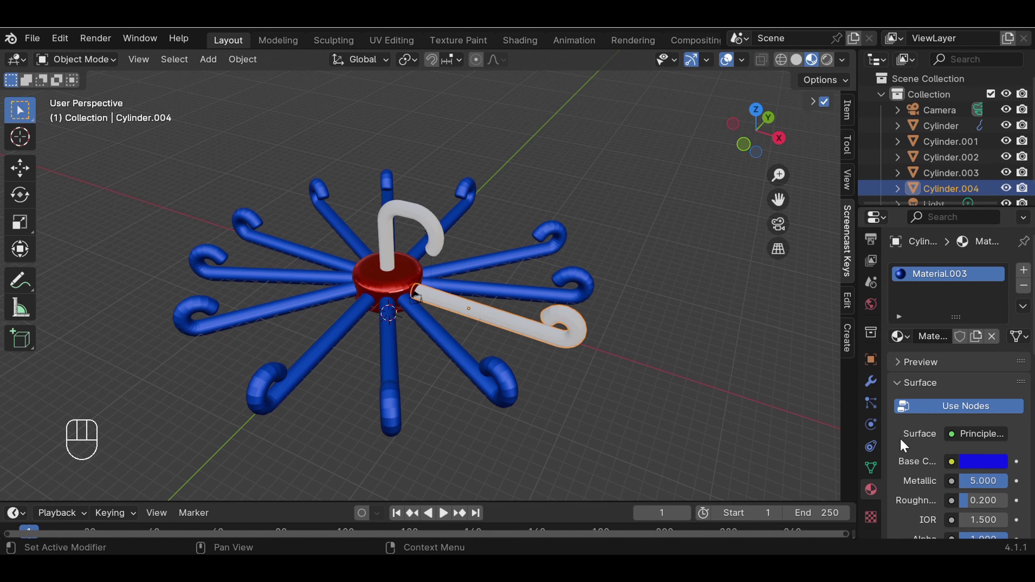
click(662, 346)
scroll(660, 347, down, 2)
scroll(607, 326, up, 2)
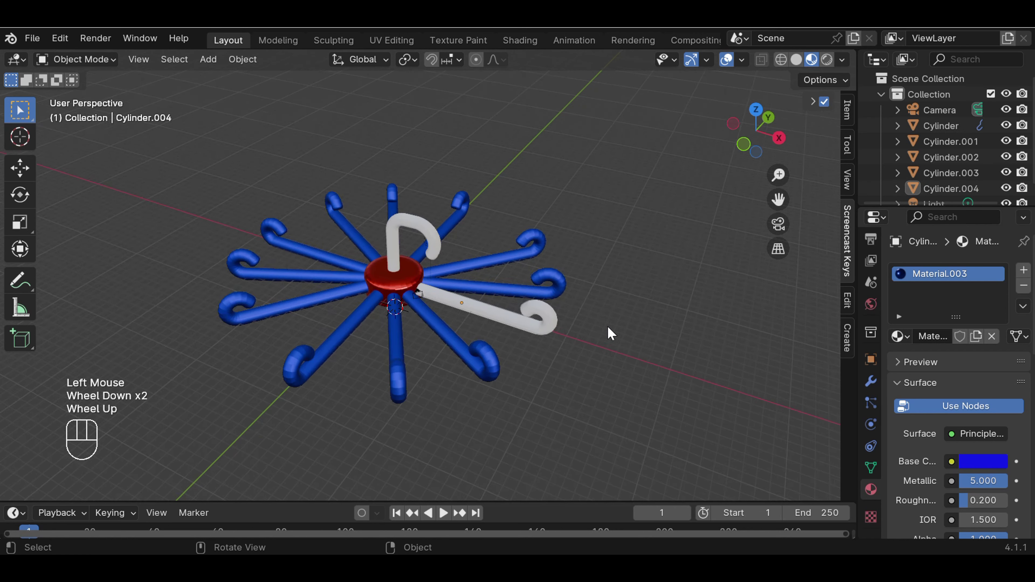
- Apply the combined side arms' blue material to the single white arm and deselect everything
middle_drag(663, 336, 430, 265)
click(427, 230)
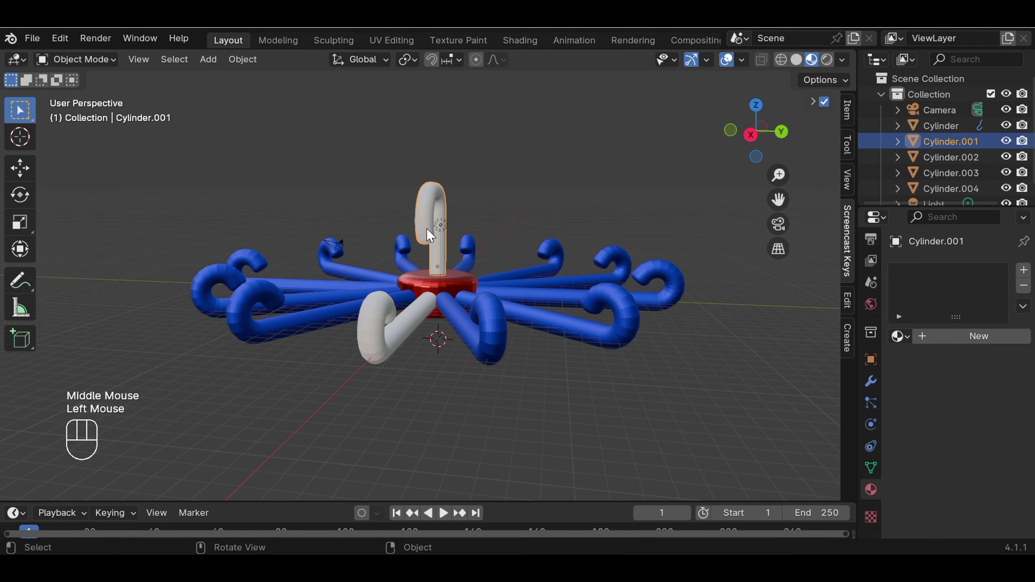
middle_drag(536, 362, 507, 387)
click(495, 386)
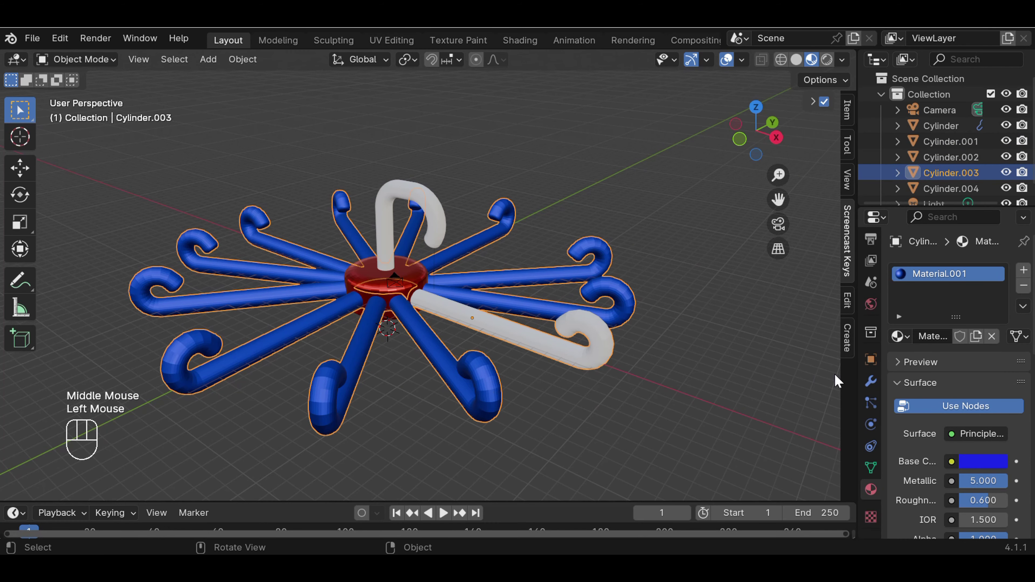
drag(899, 336, 616, 360)
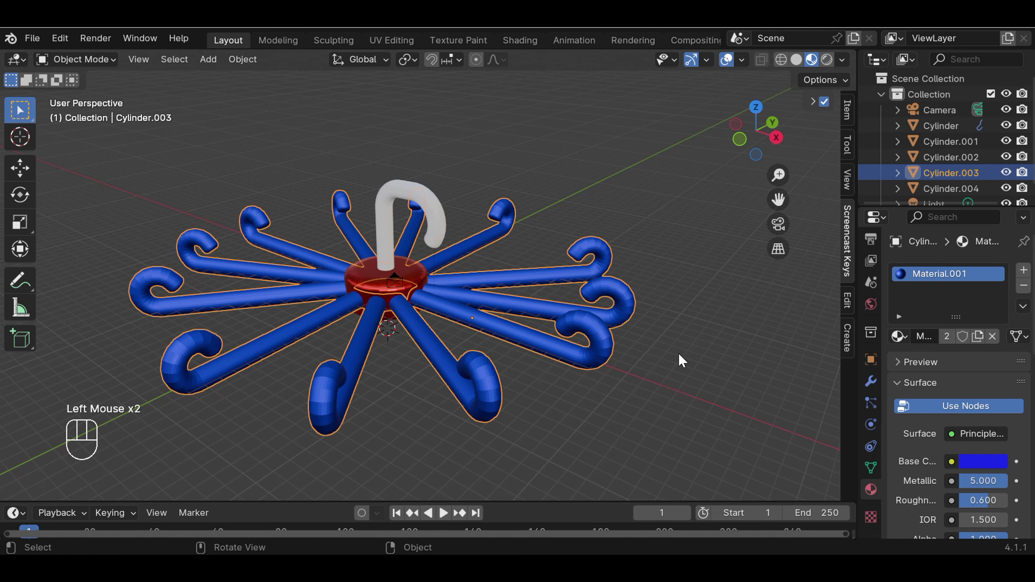
click(694, 348)
- Select the white curved spout and create a new material for it with a golden yellow base colour
click(414, 193)
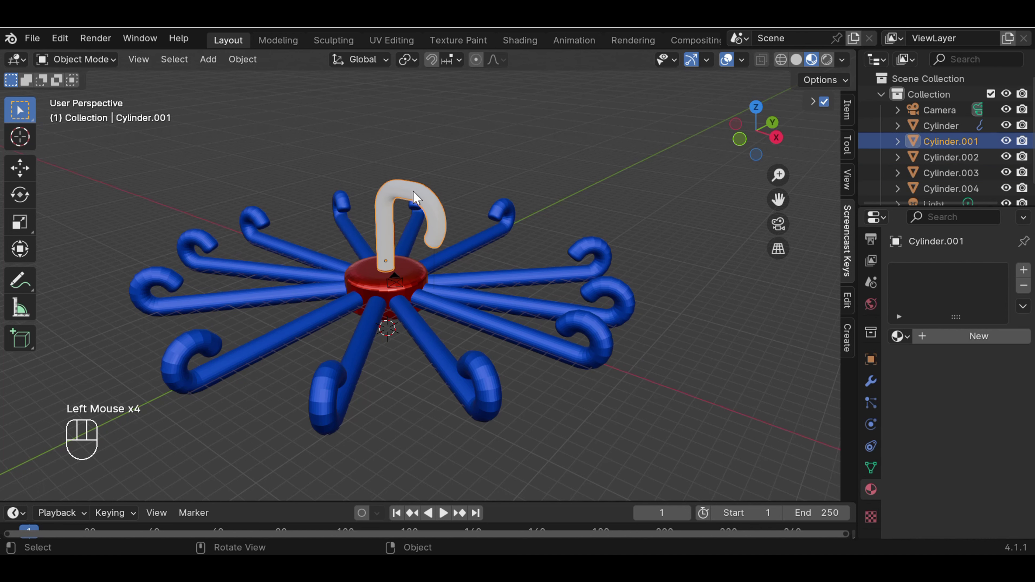
click(1023, 270)
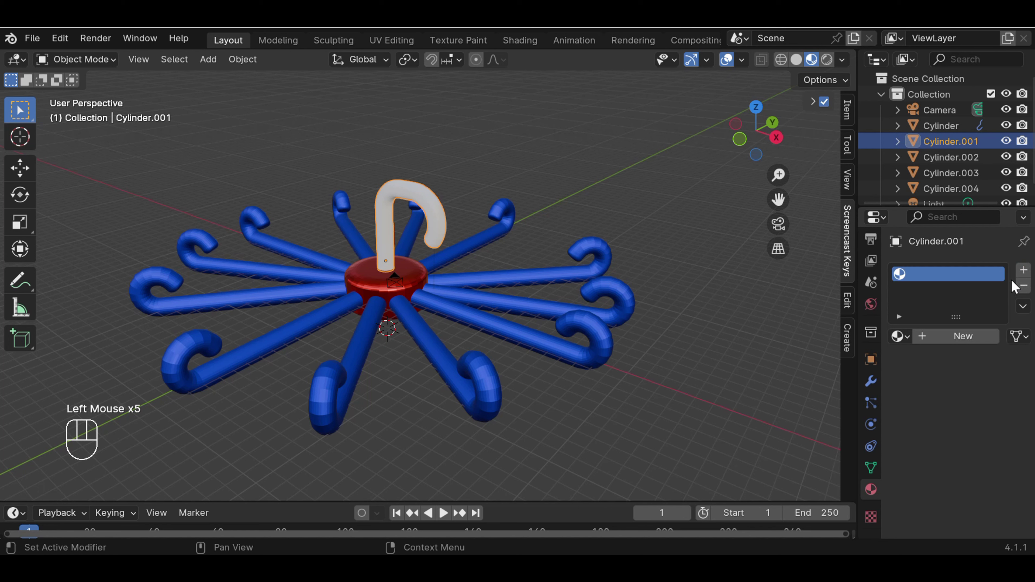
click(942, 337)
click(982, 464)
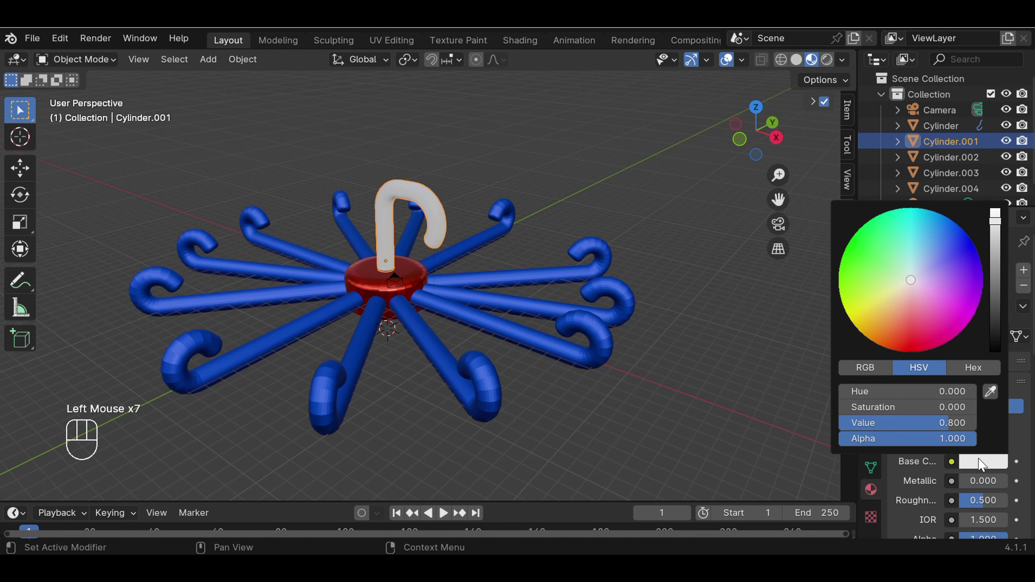
click(877, 306)
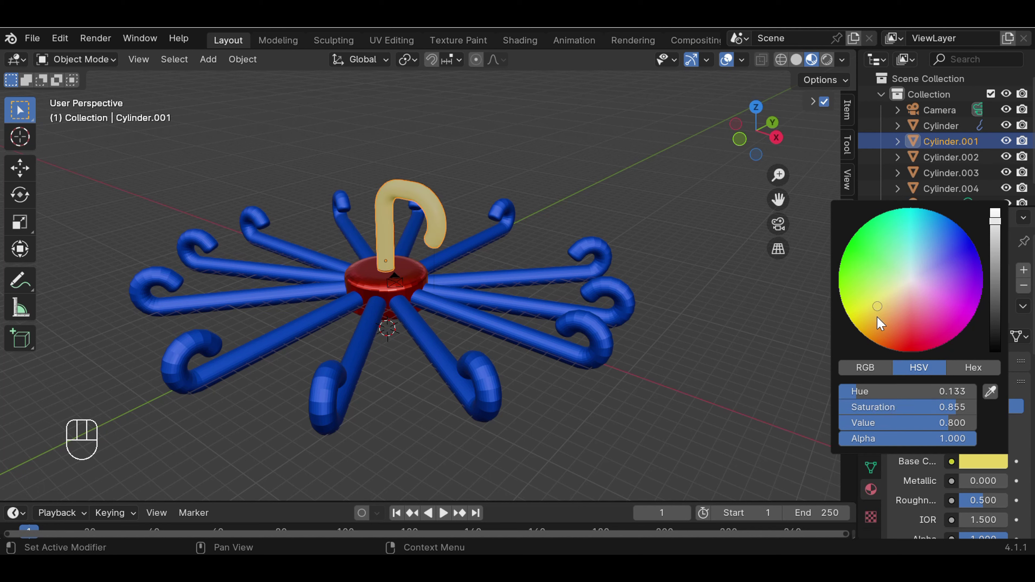
click(868, 322)
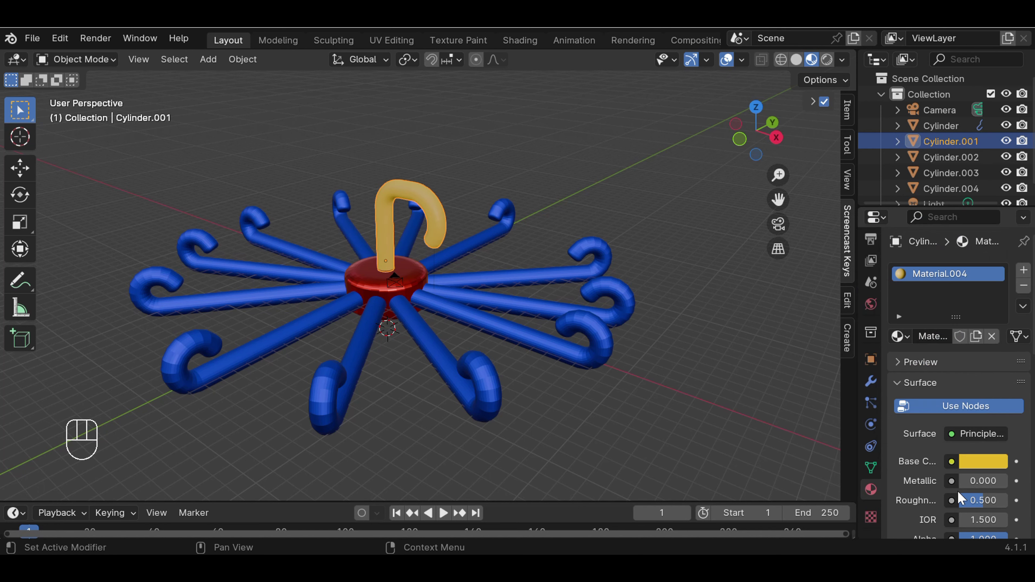
- Set the spout material's metallic value to 5 and its roughness to 0.4, and deselect the spout
click(980, 480)
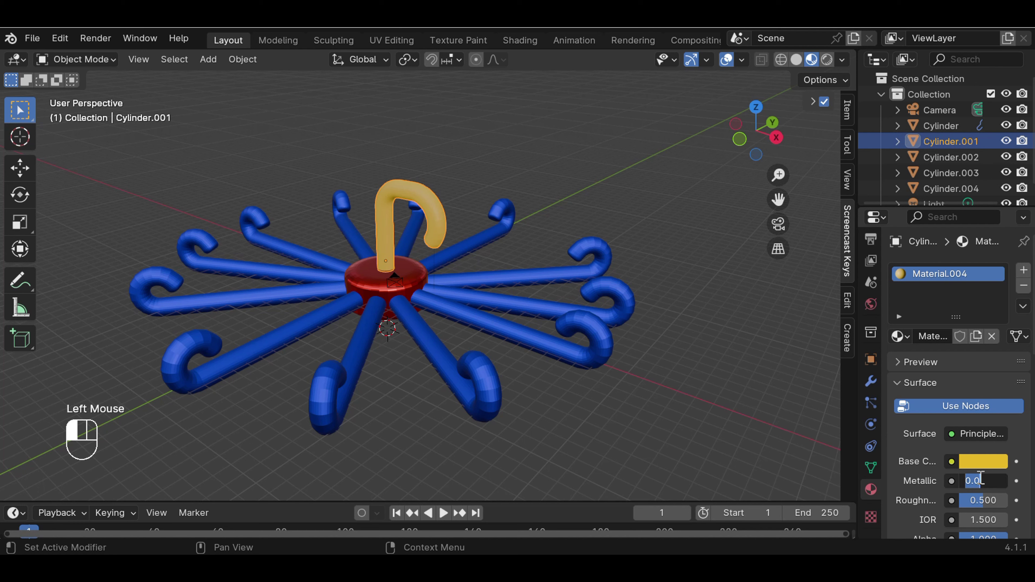
text(5)
key(Return)
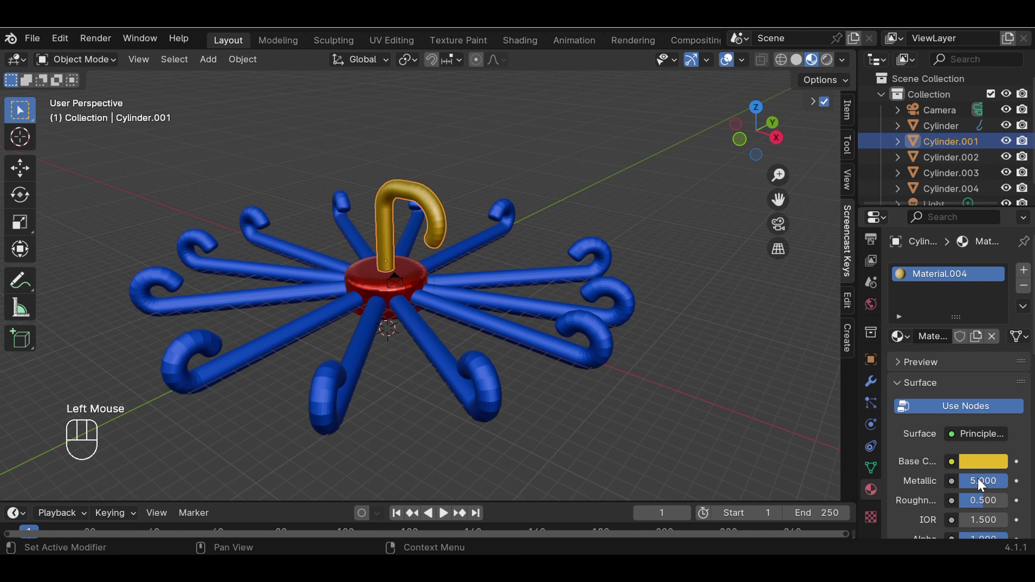
click(985, 501)
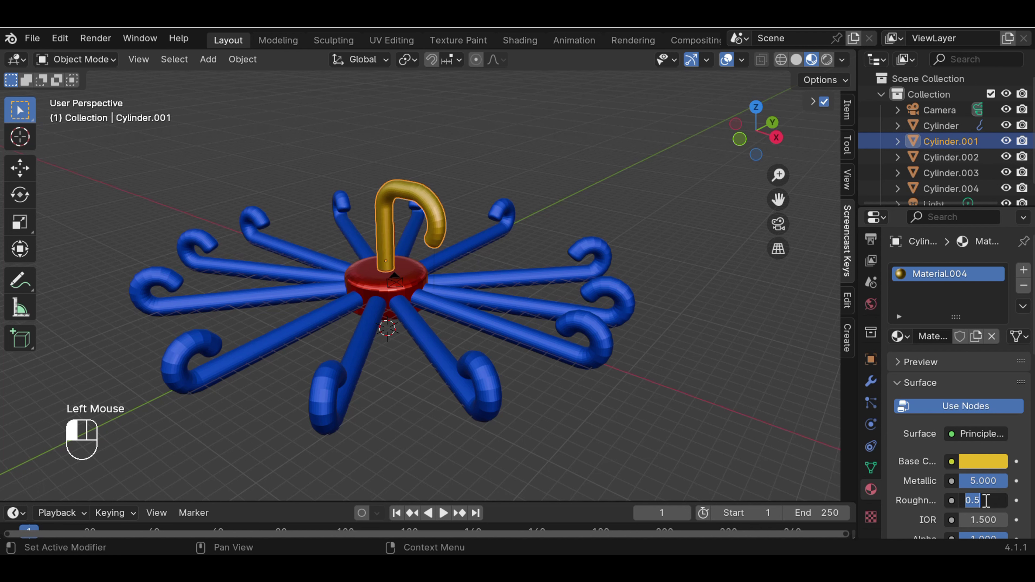
text(0.4)
key(Return)
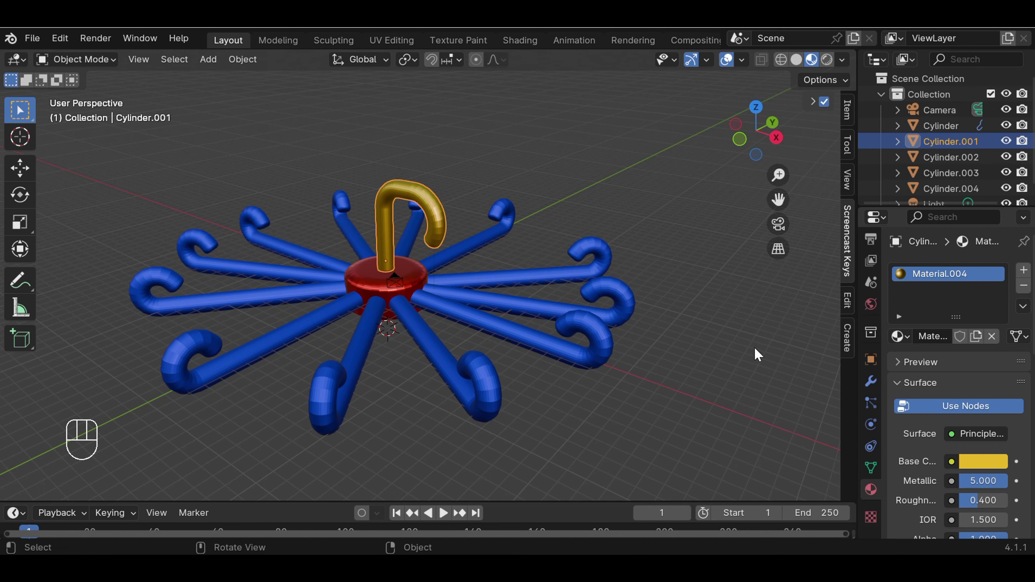
click(730, 337)
- Hide the floor grid and the X and Y axis lines in the viewport overlays
scroll(659, 300, down, 1)
scroll(648, 301, up, 2)
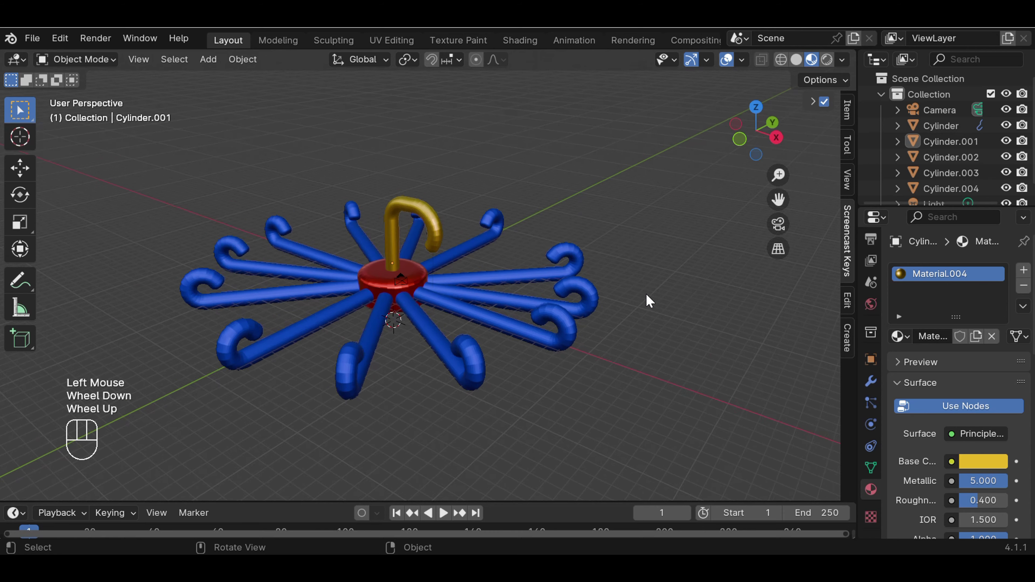
click(741, 60)
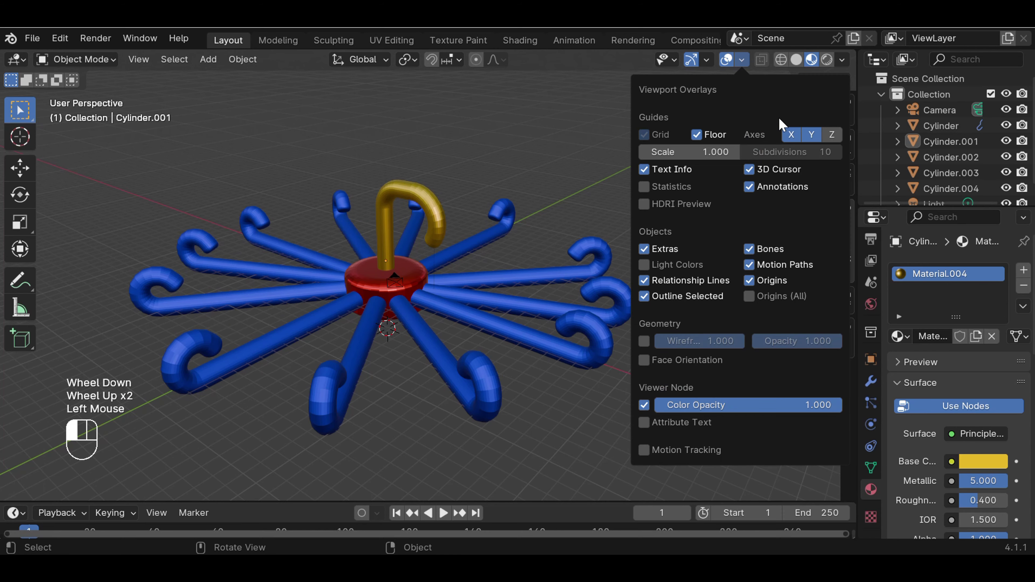
click(807, 135)
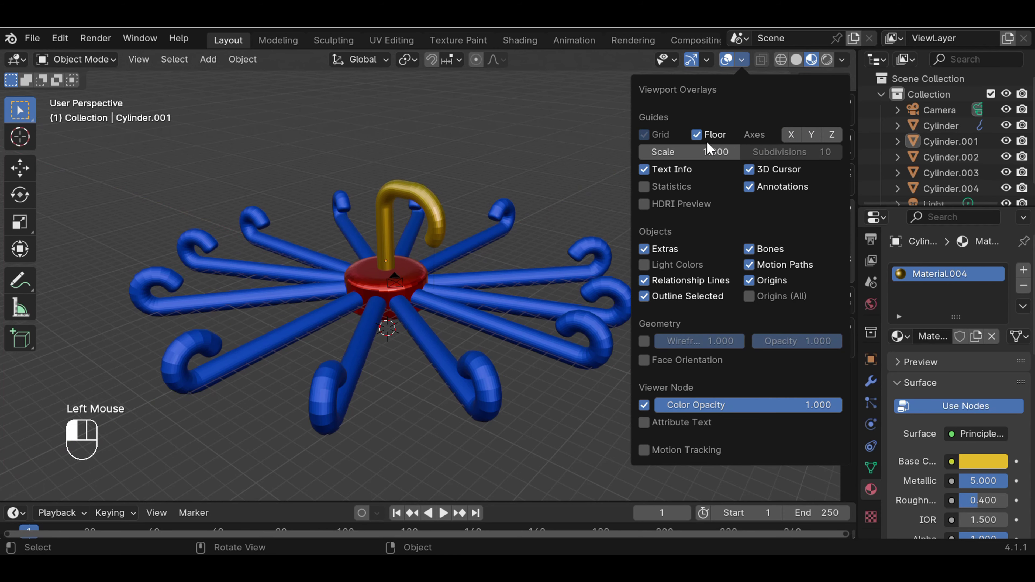
click(697, 135)
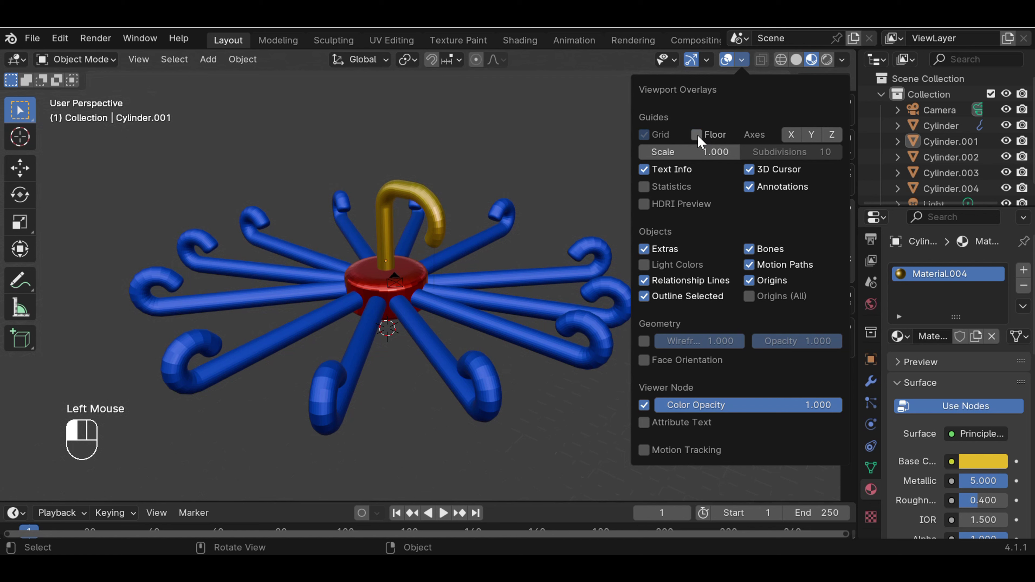
click(600, 178)
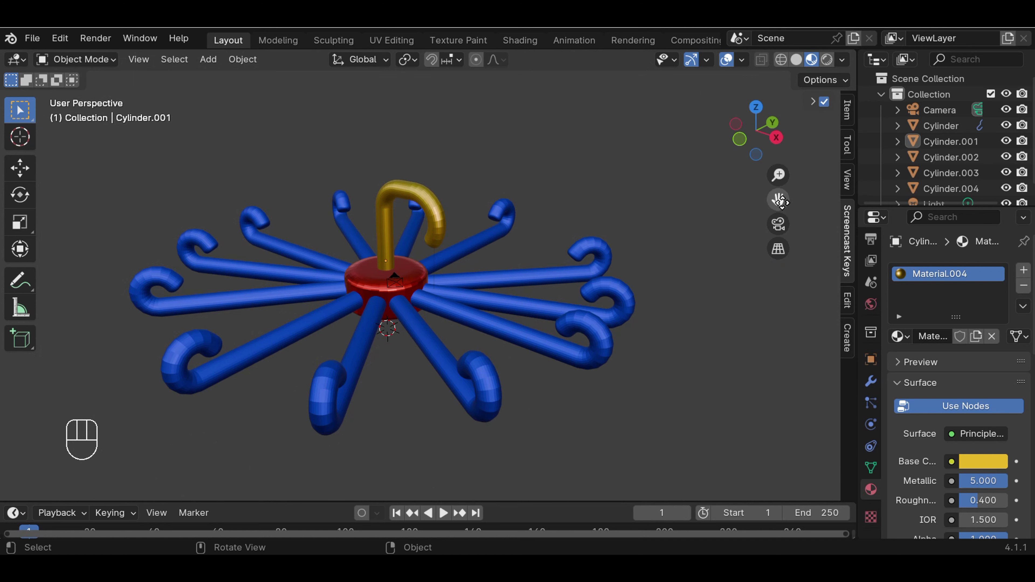